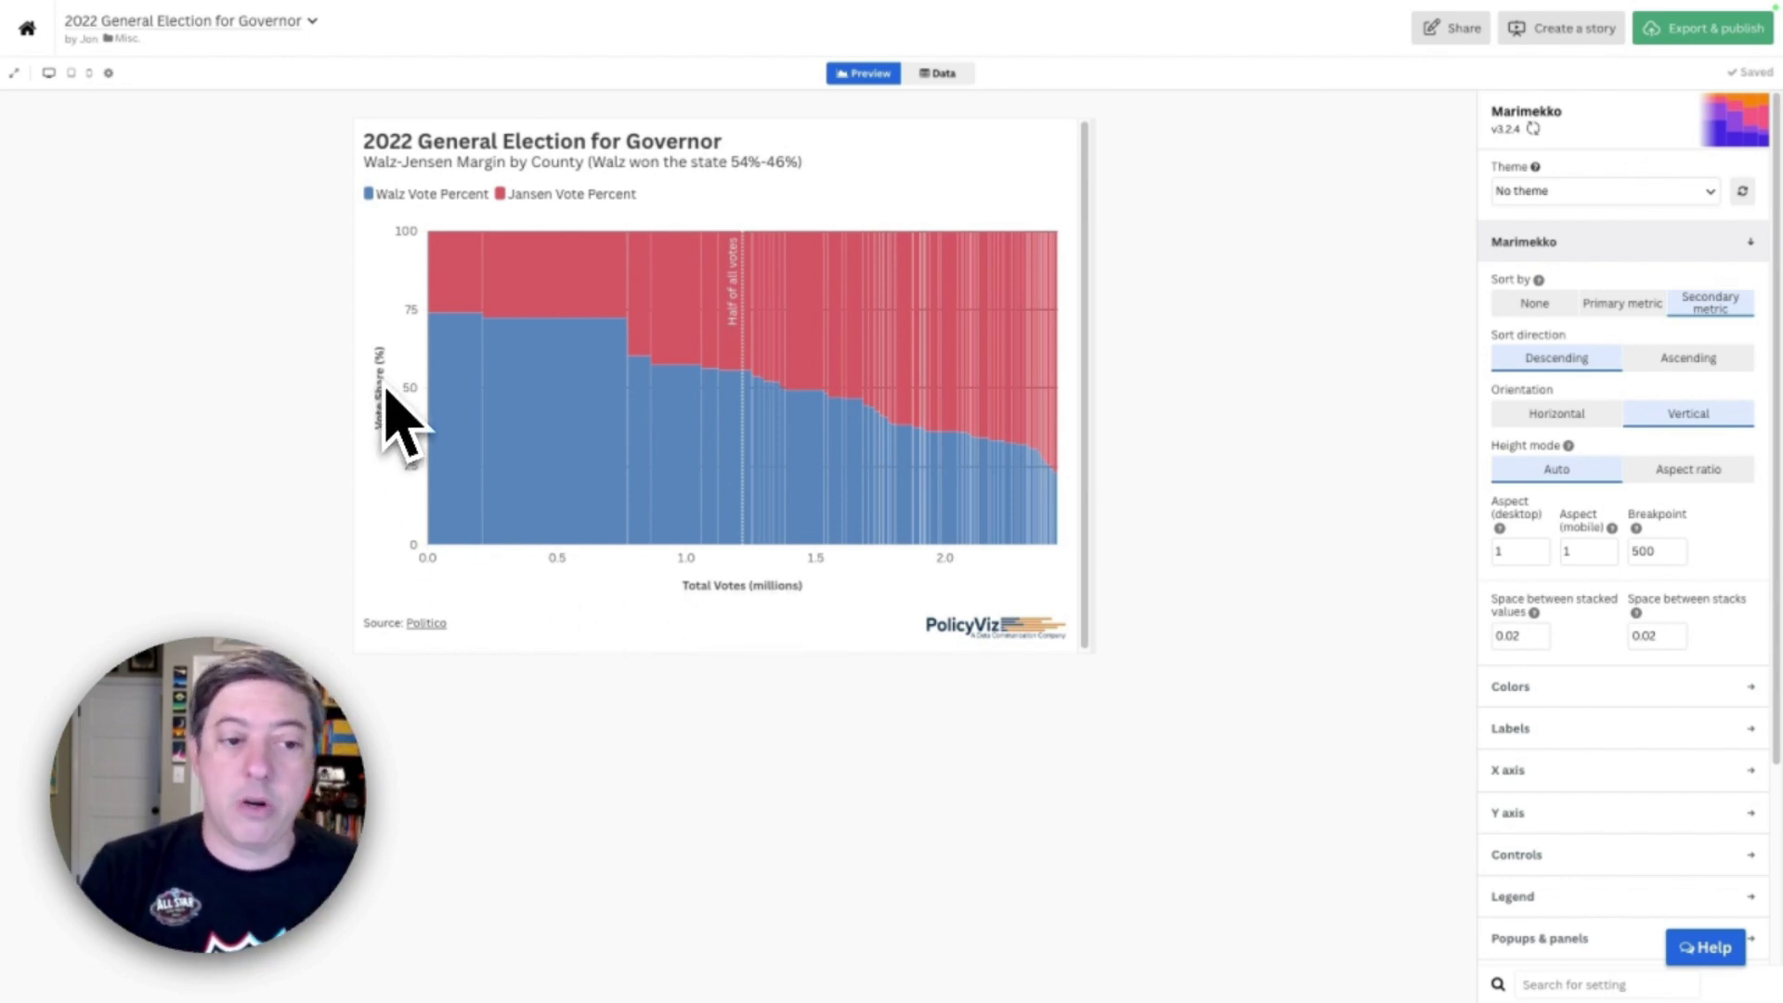
mouse_move(566, 429)
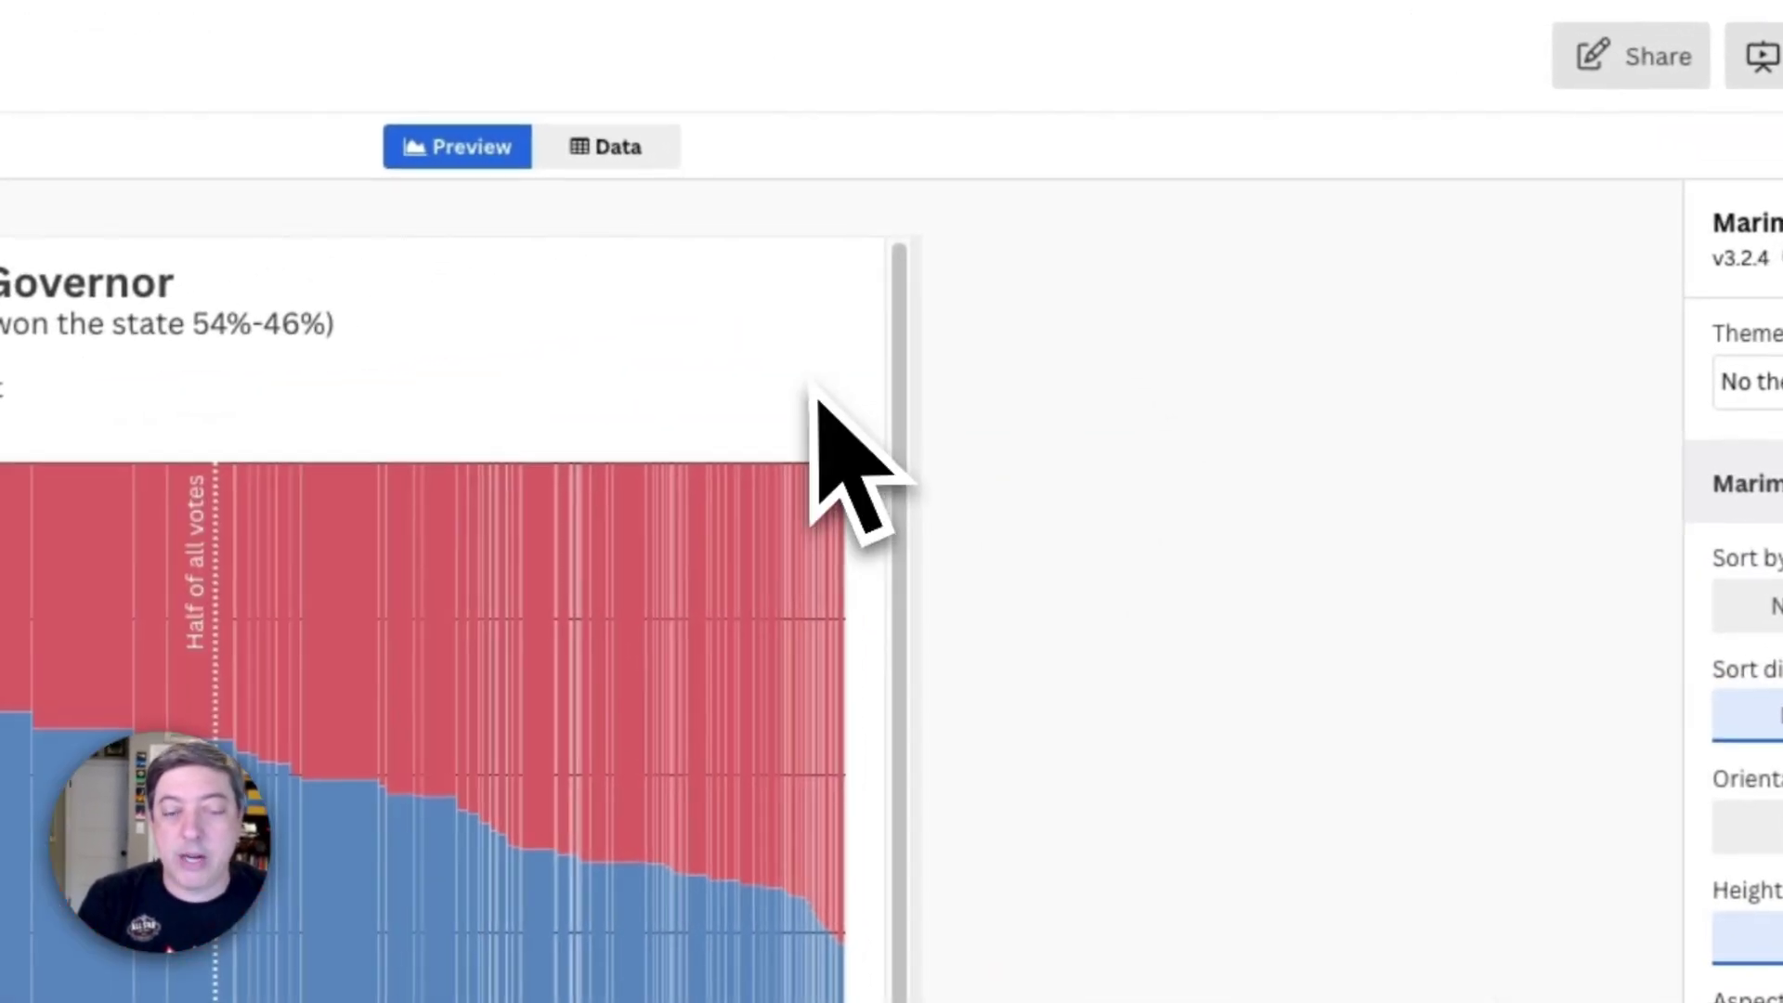
left_click(618, 151)
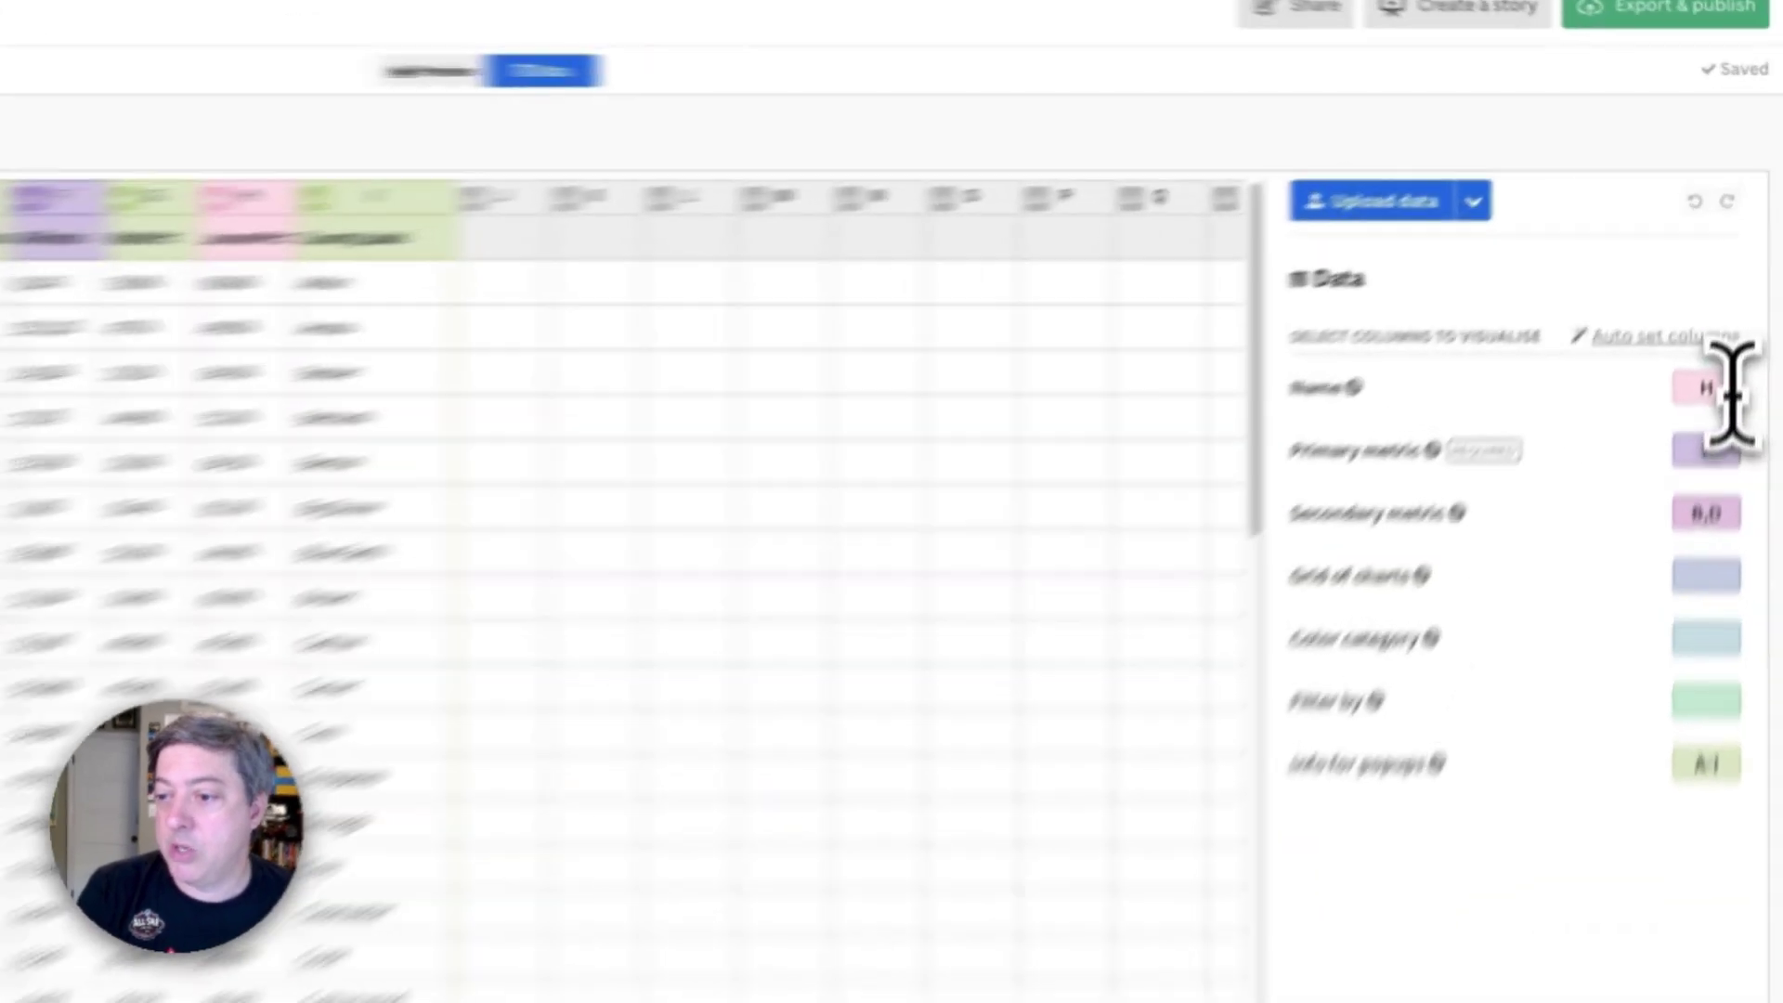
double_click(1653, 502)
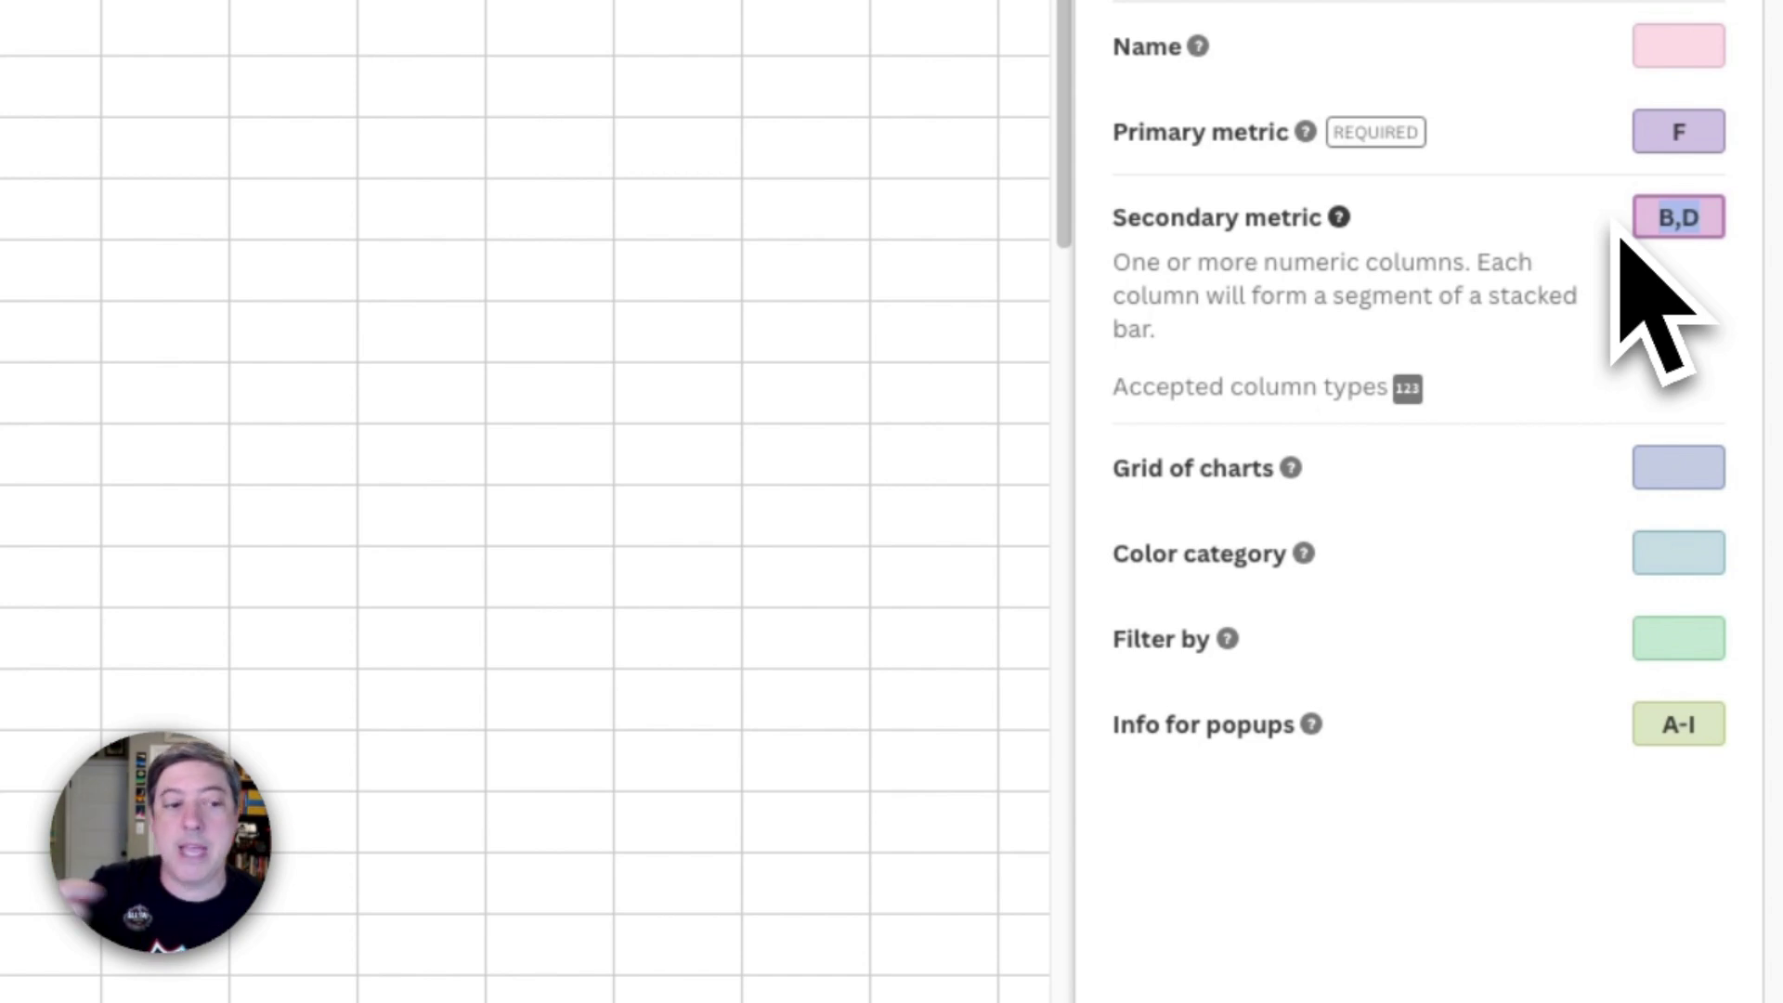
left_click(1685, 729)
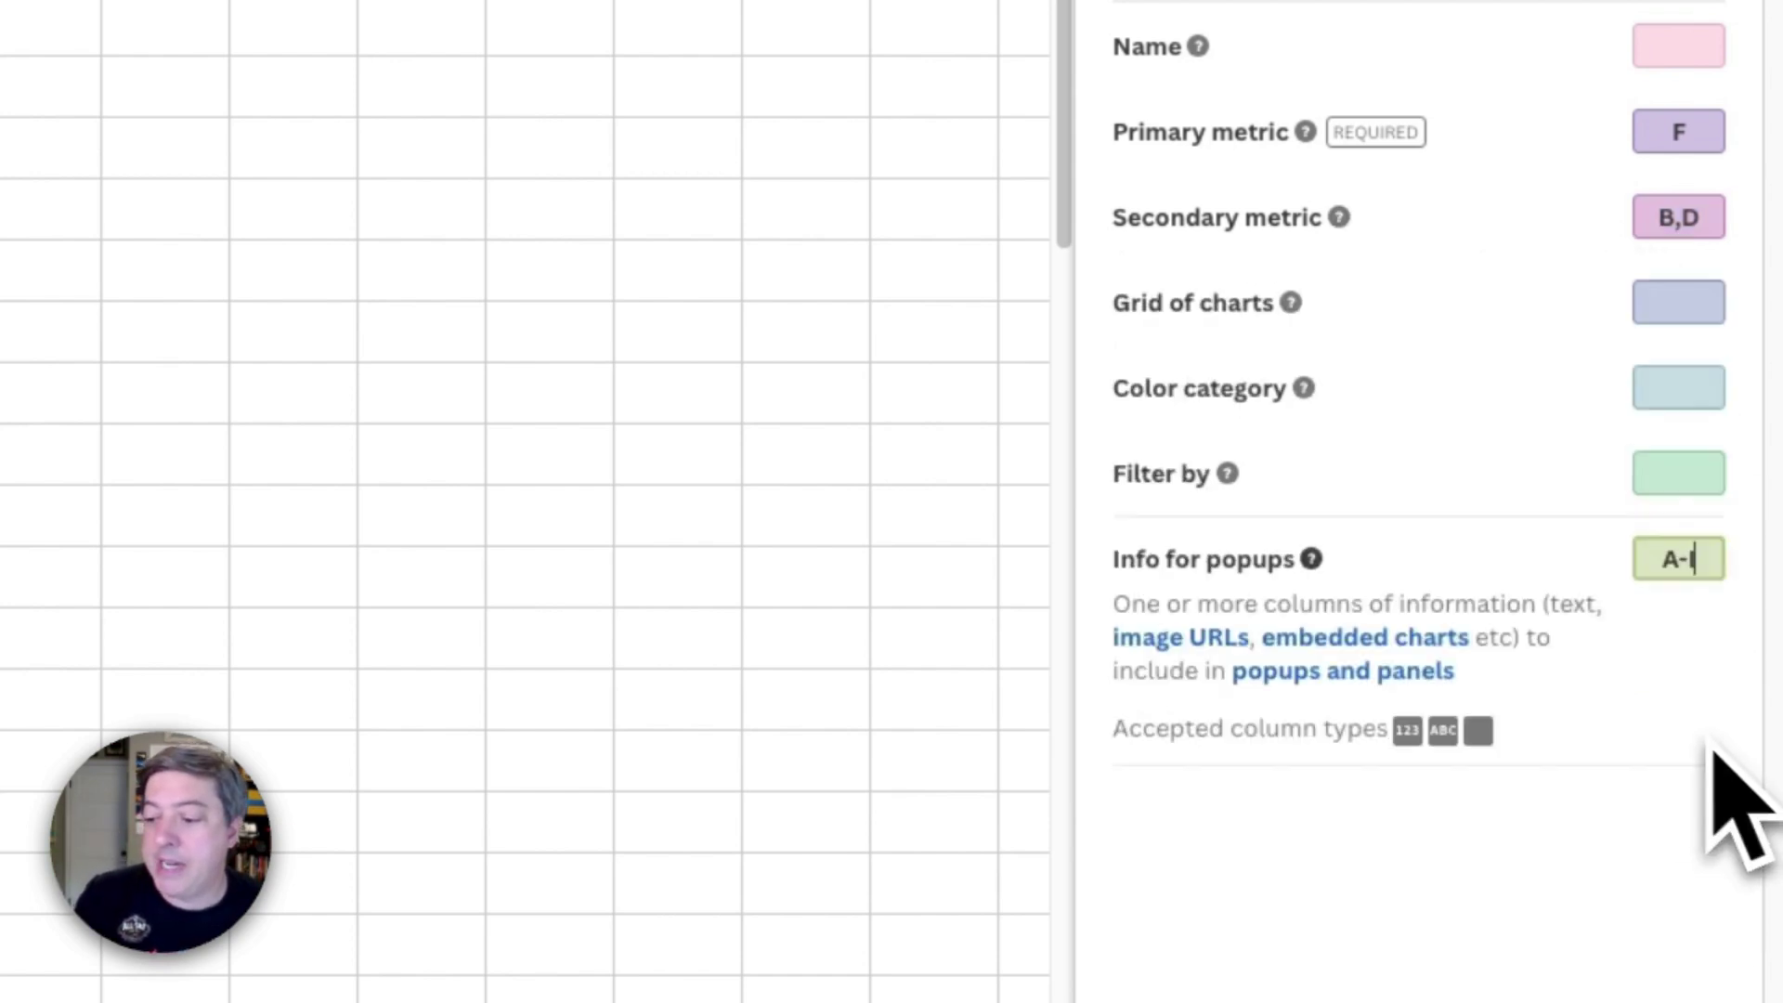
left_click_drag(1708, 562, 1612, 608)
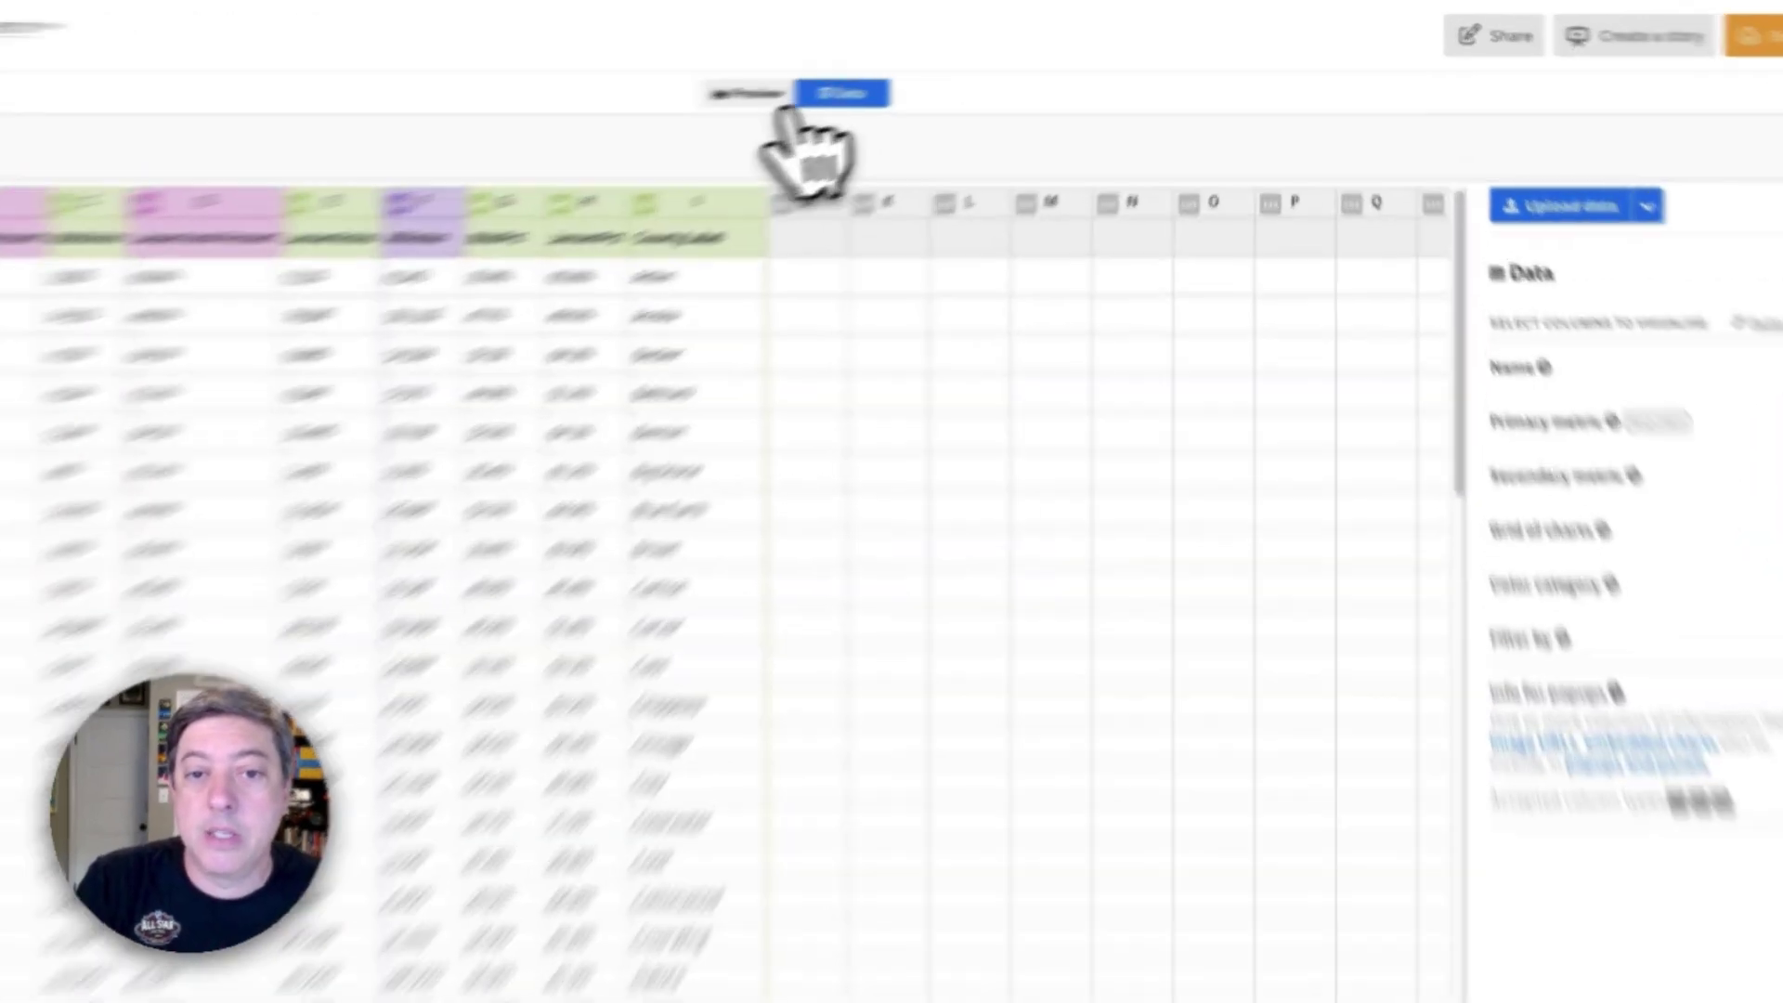
- Collapse the Marimekko settings and review the custom color overrides: Walz #5384C0, Jansen #DD6064
left_click(873, 75)
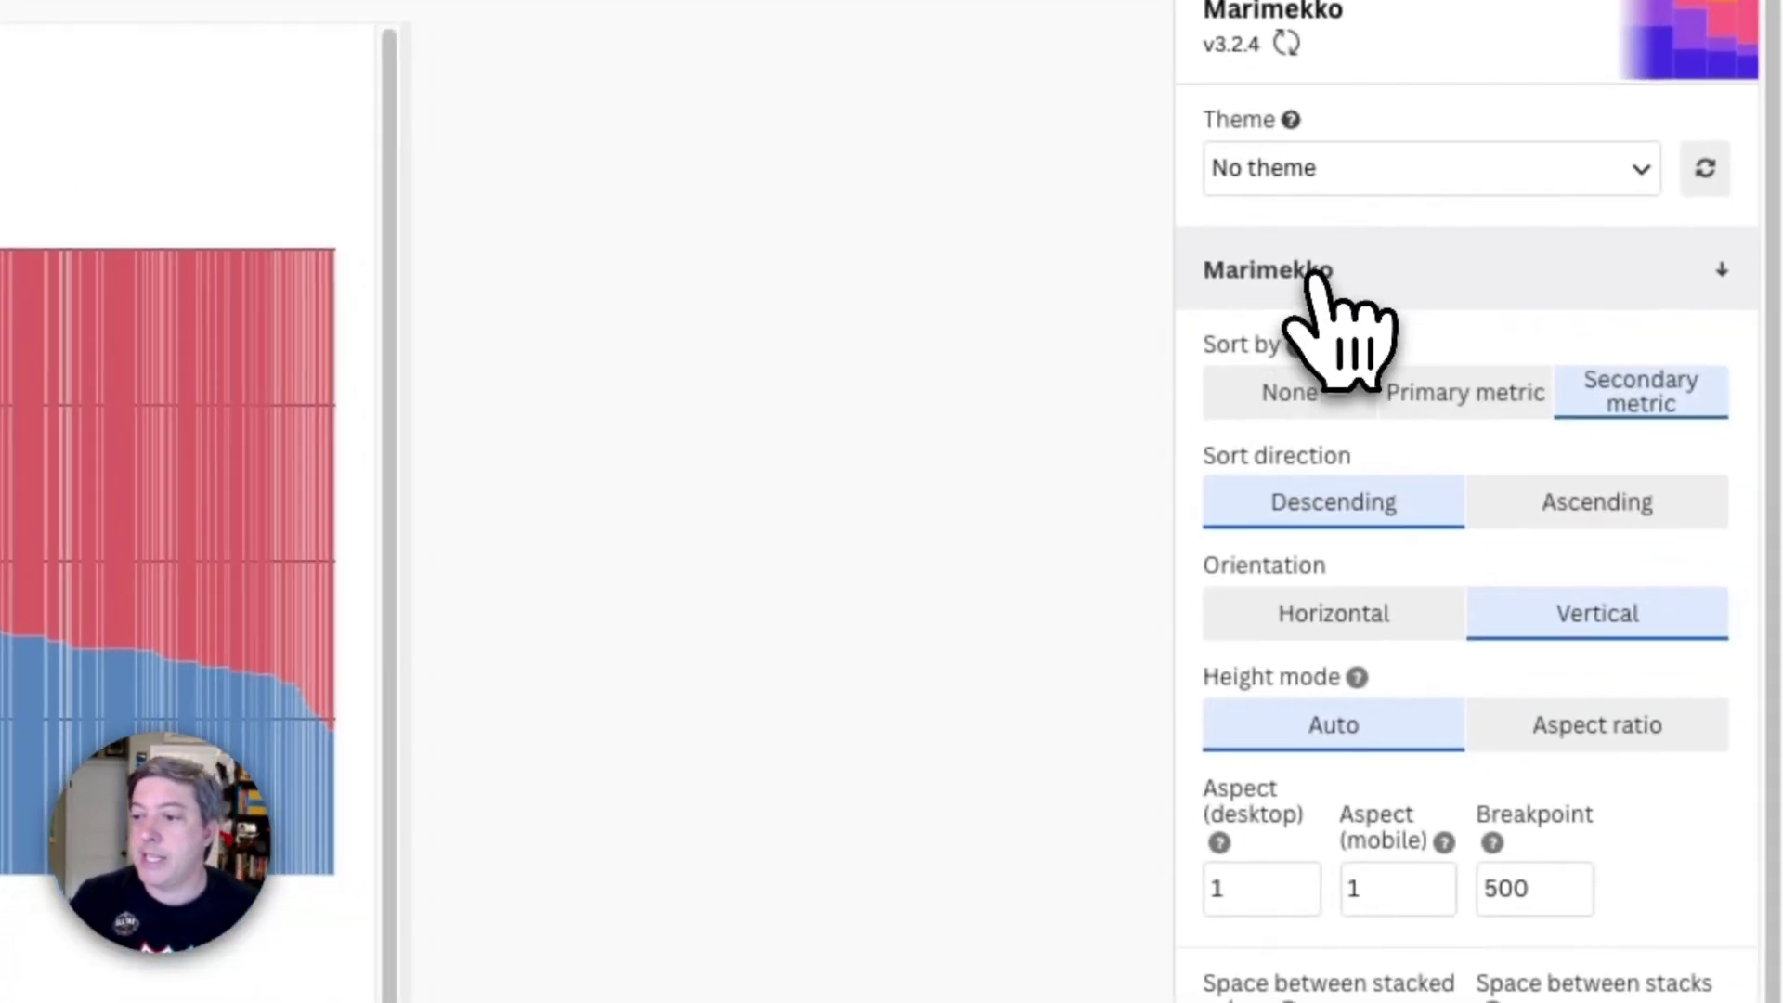
left_click(1352, 294)
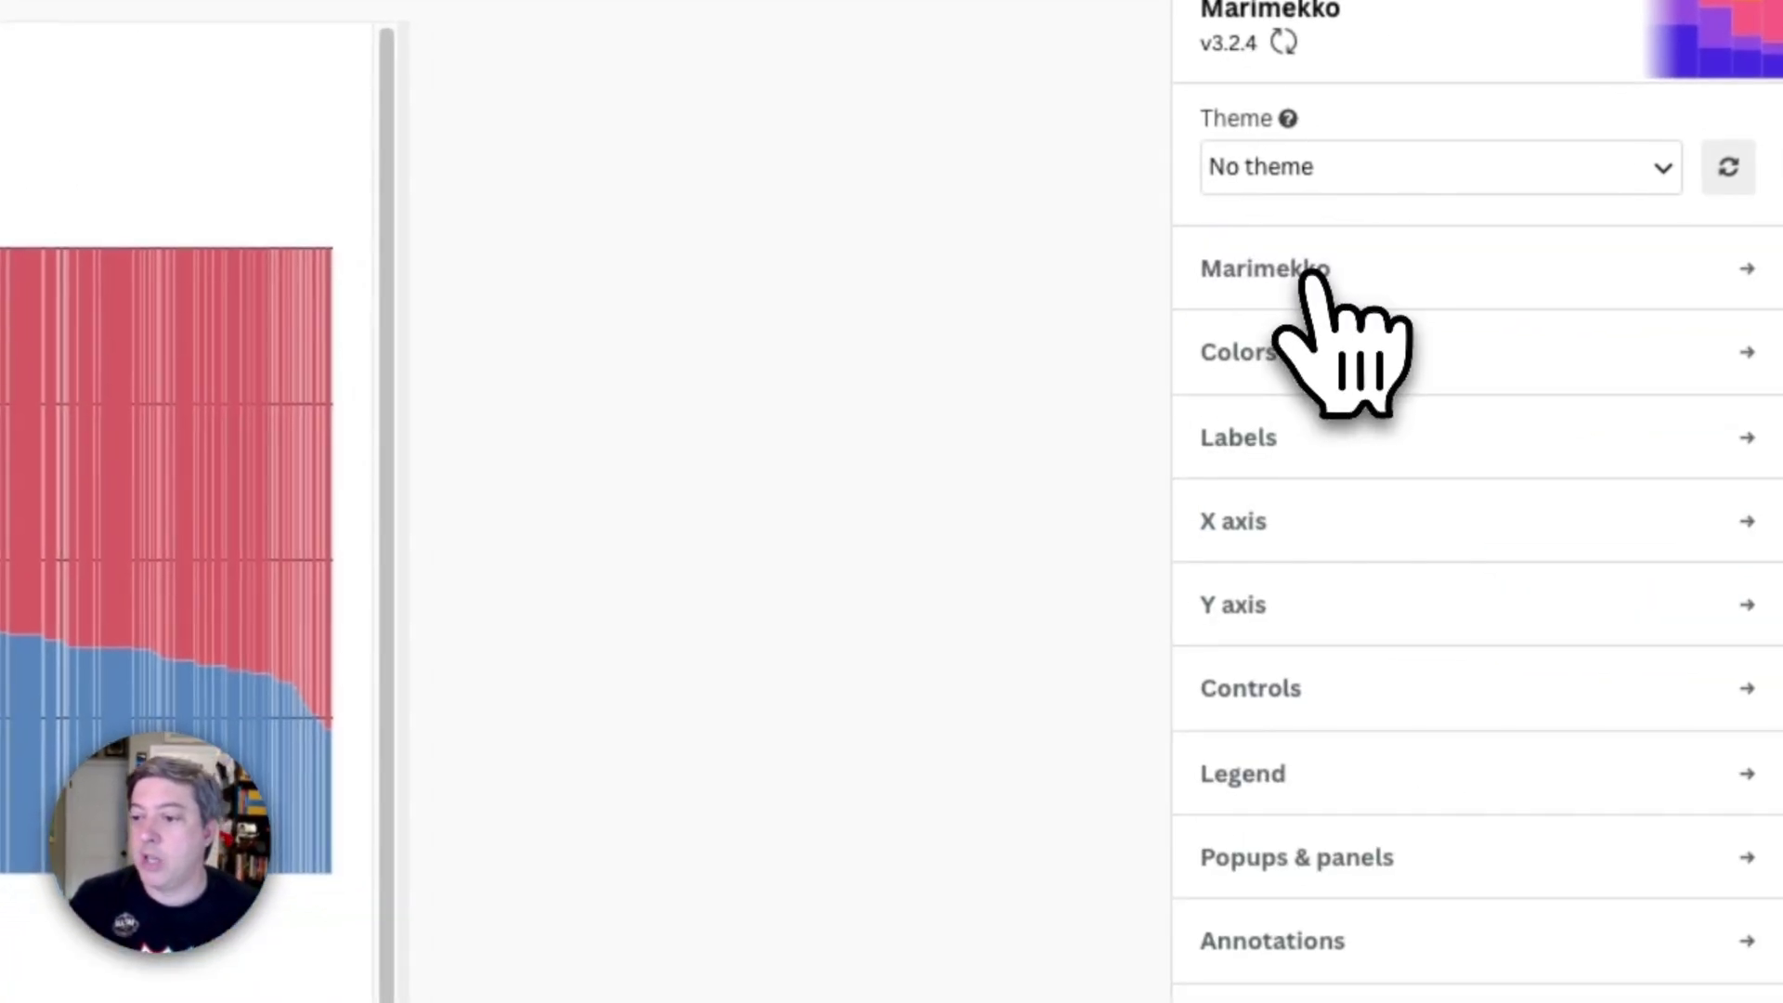
left_click(1286, 358)
left_click(1580, 731)
left_click_drag(1580, 731, 1127, 689)
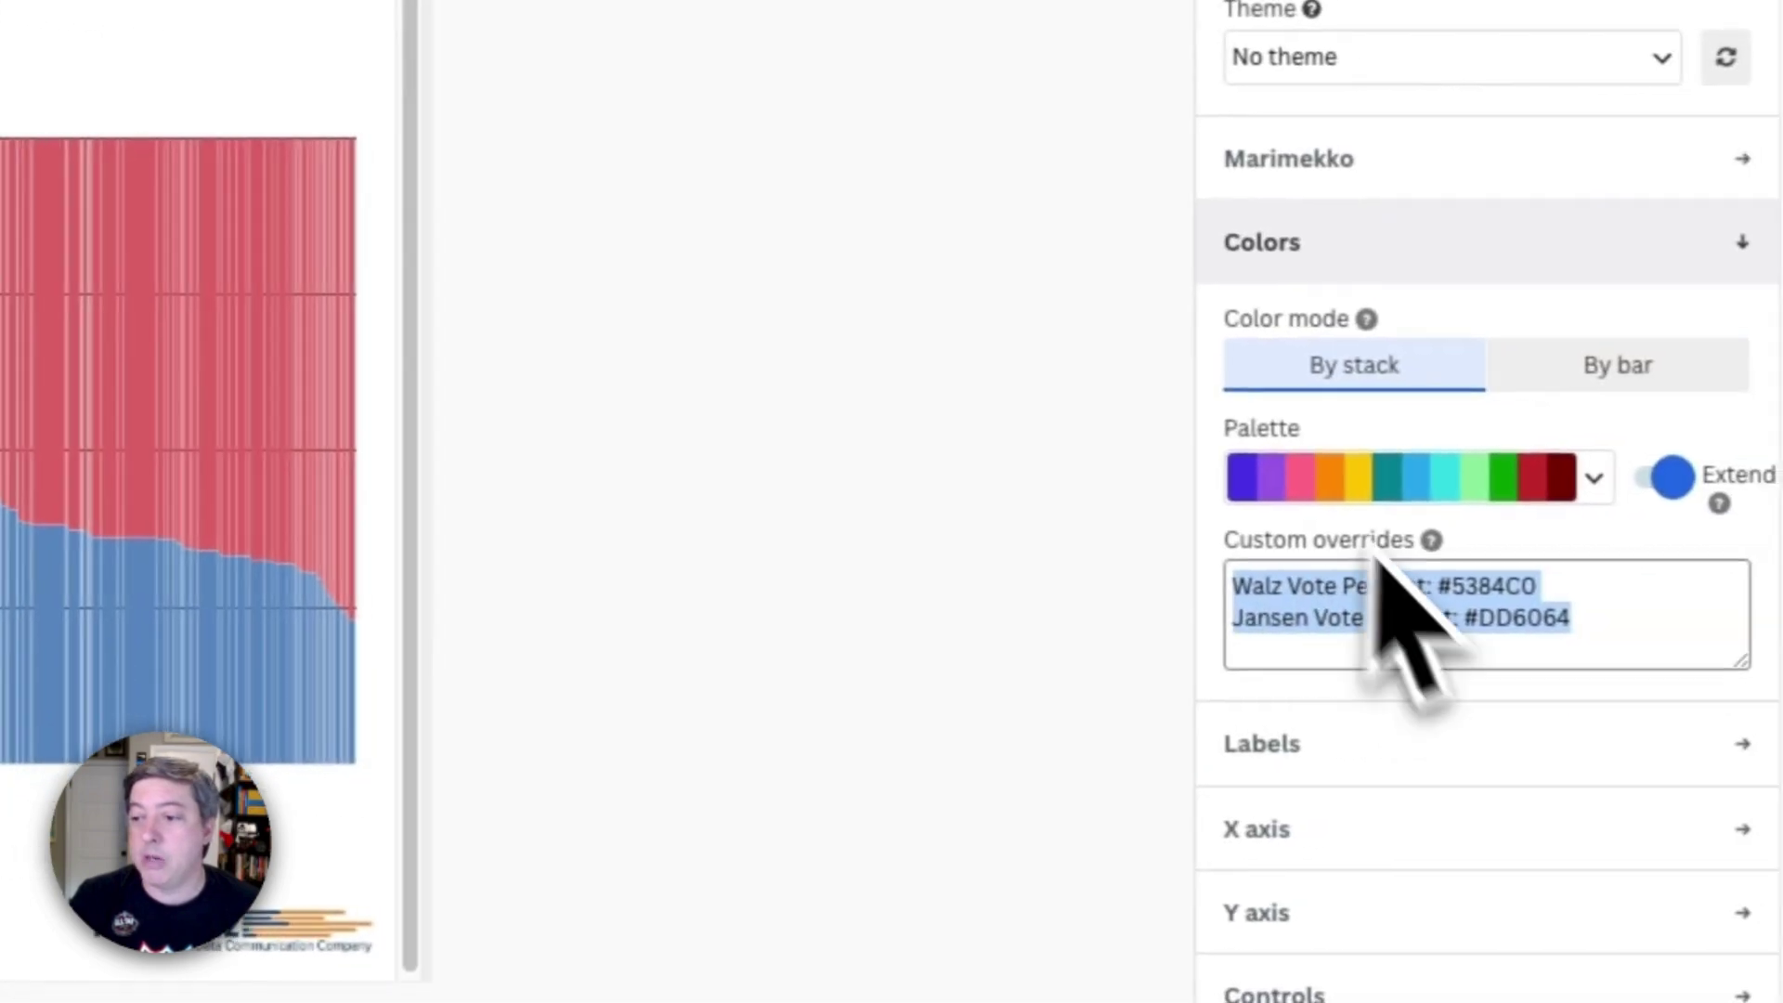
left_click(1479, 279)
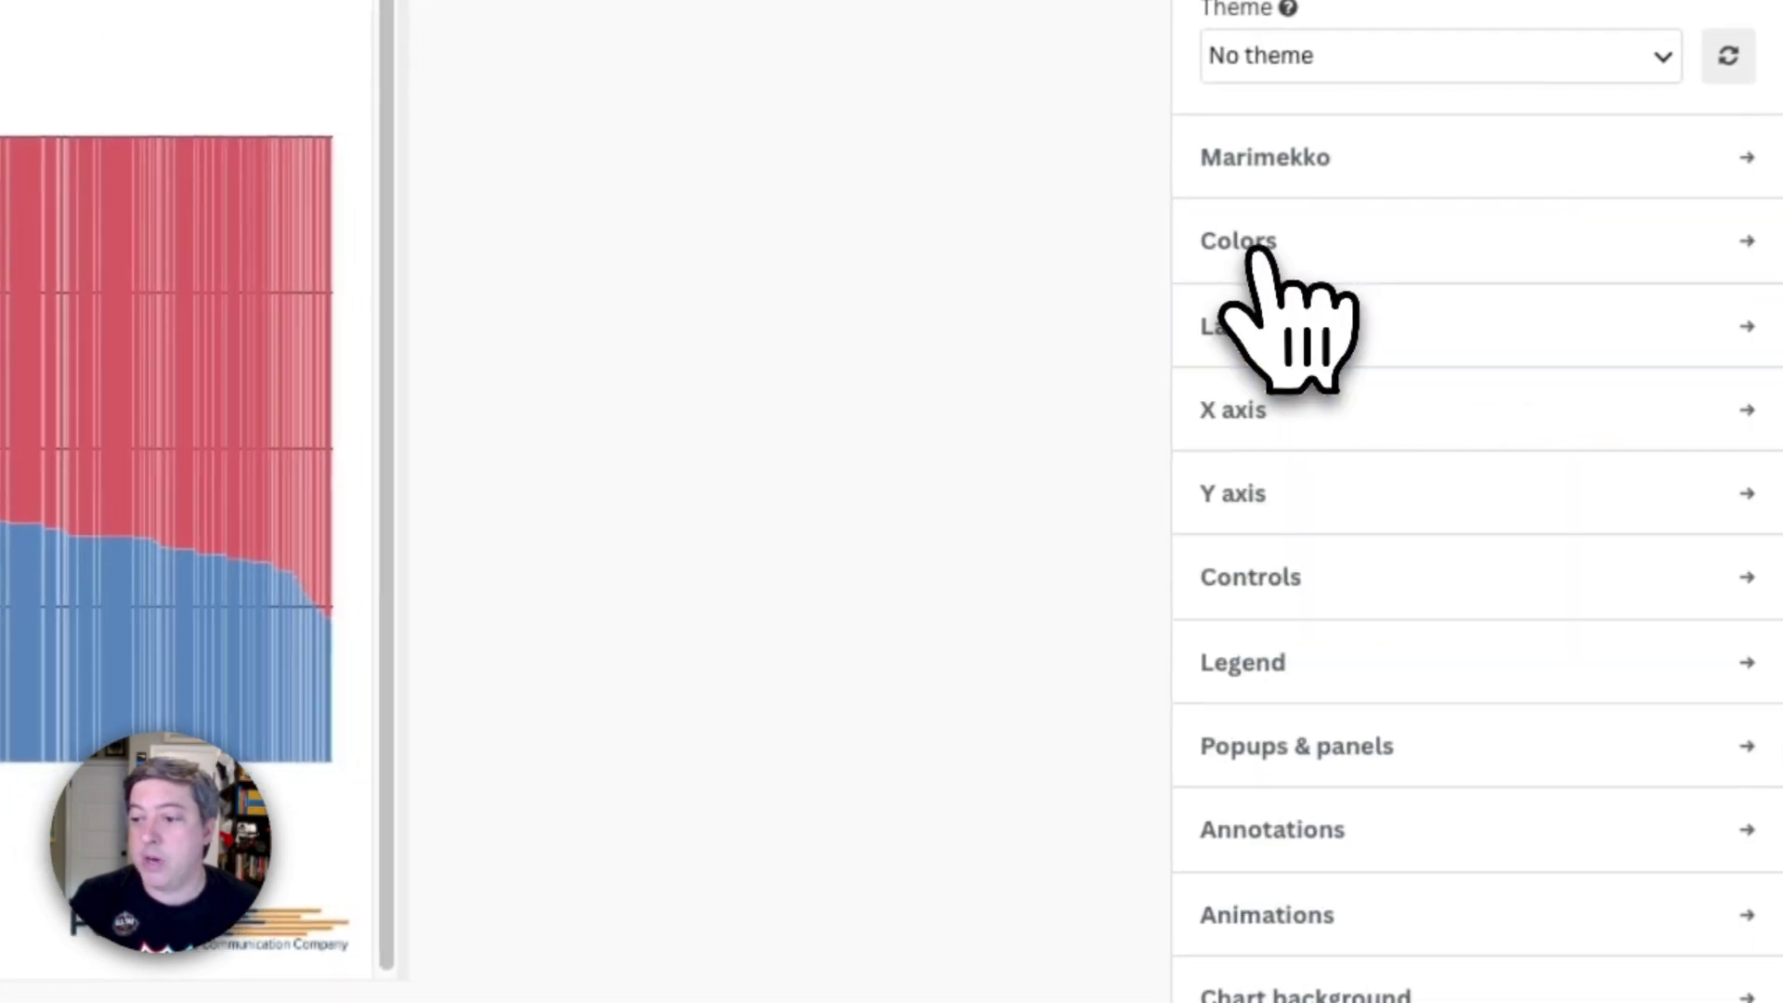
left_click(1267, 415)
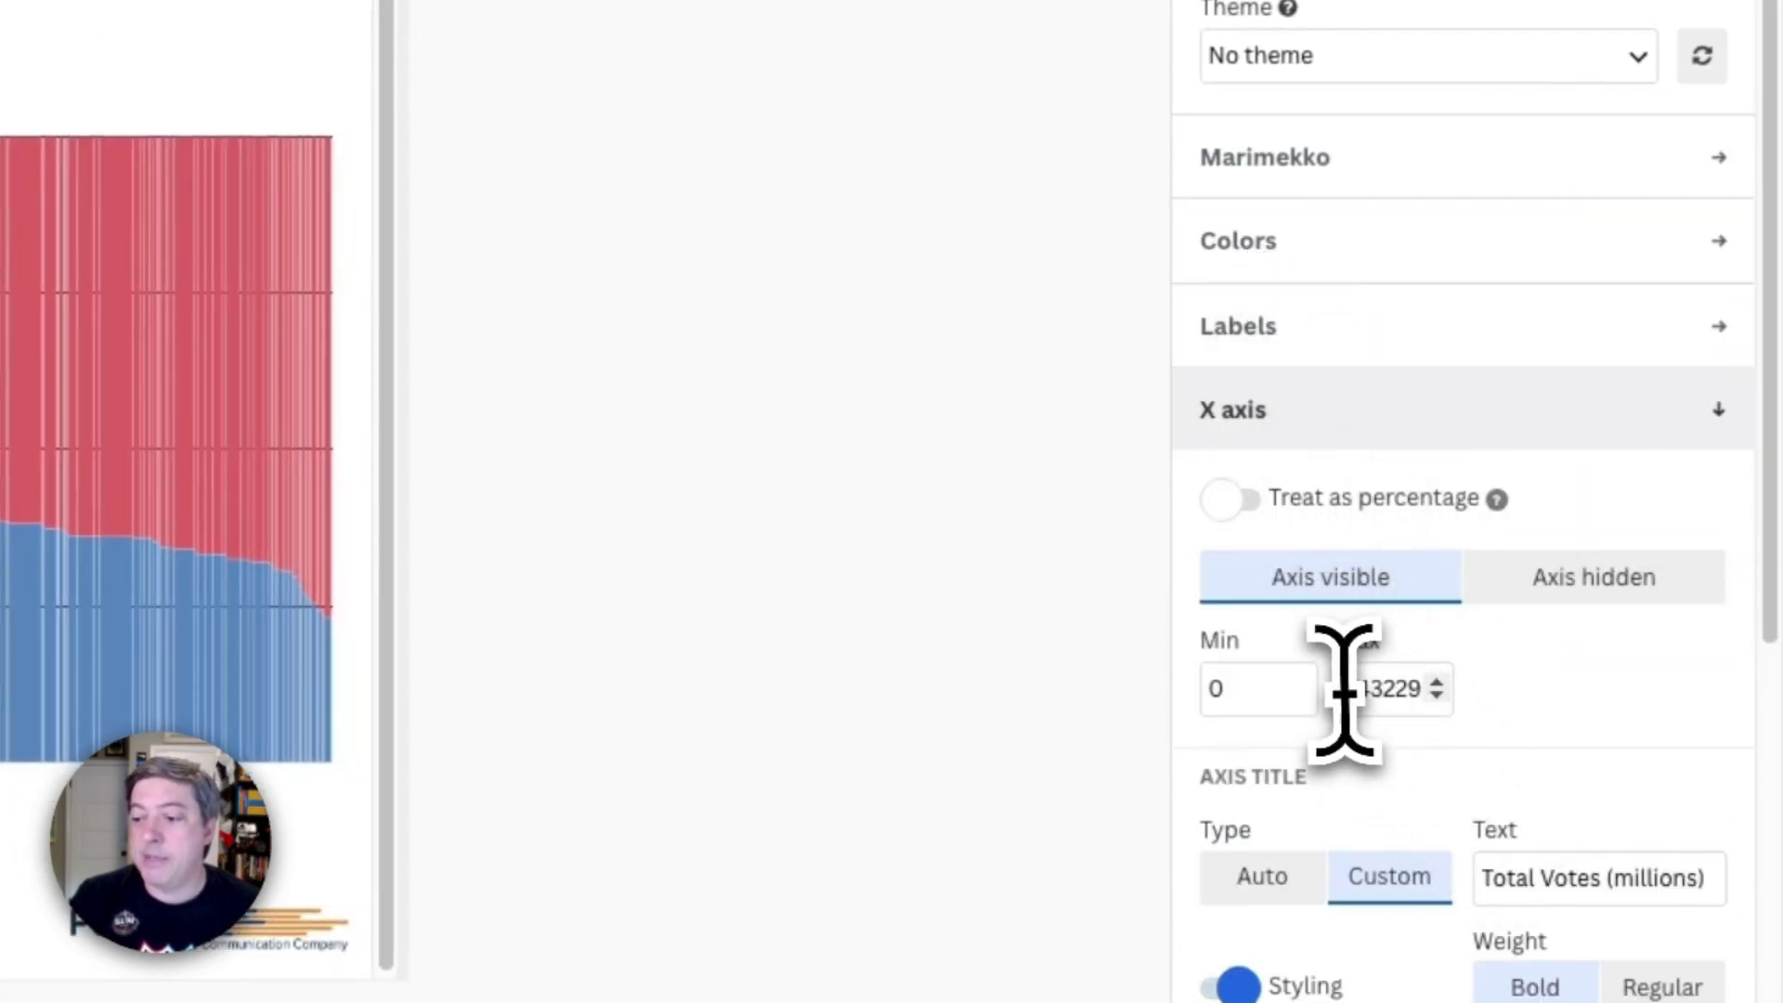
left_click_drag(1345, 700, 1424, 700)
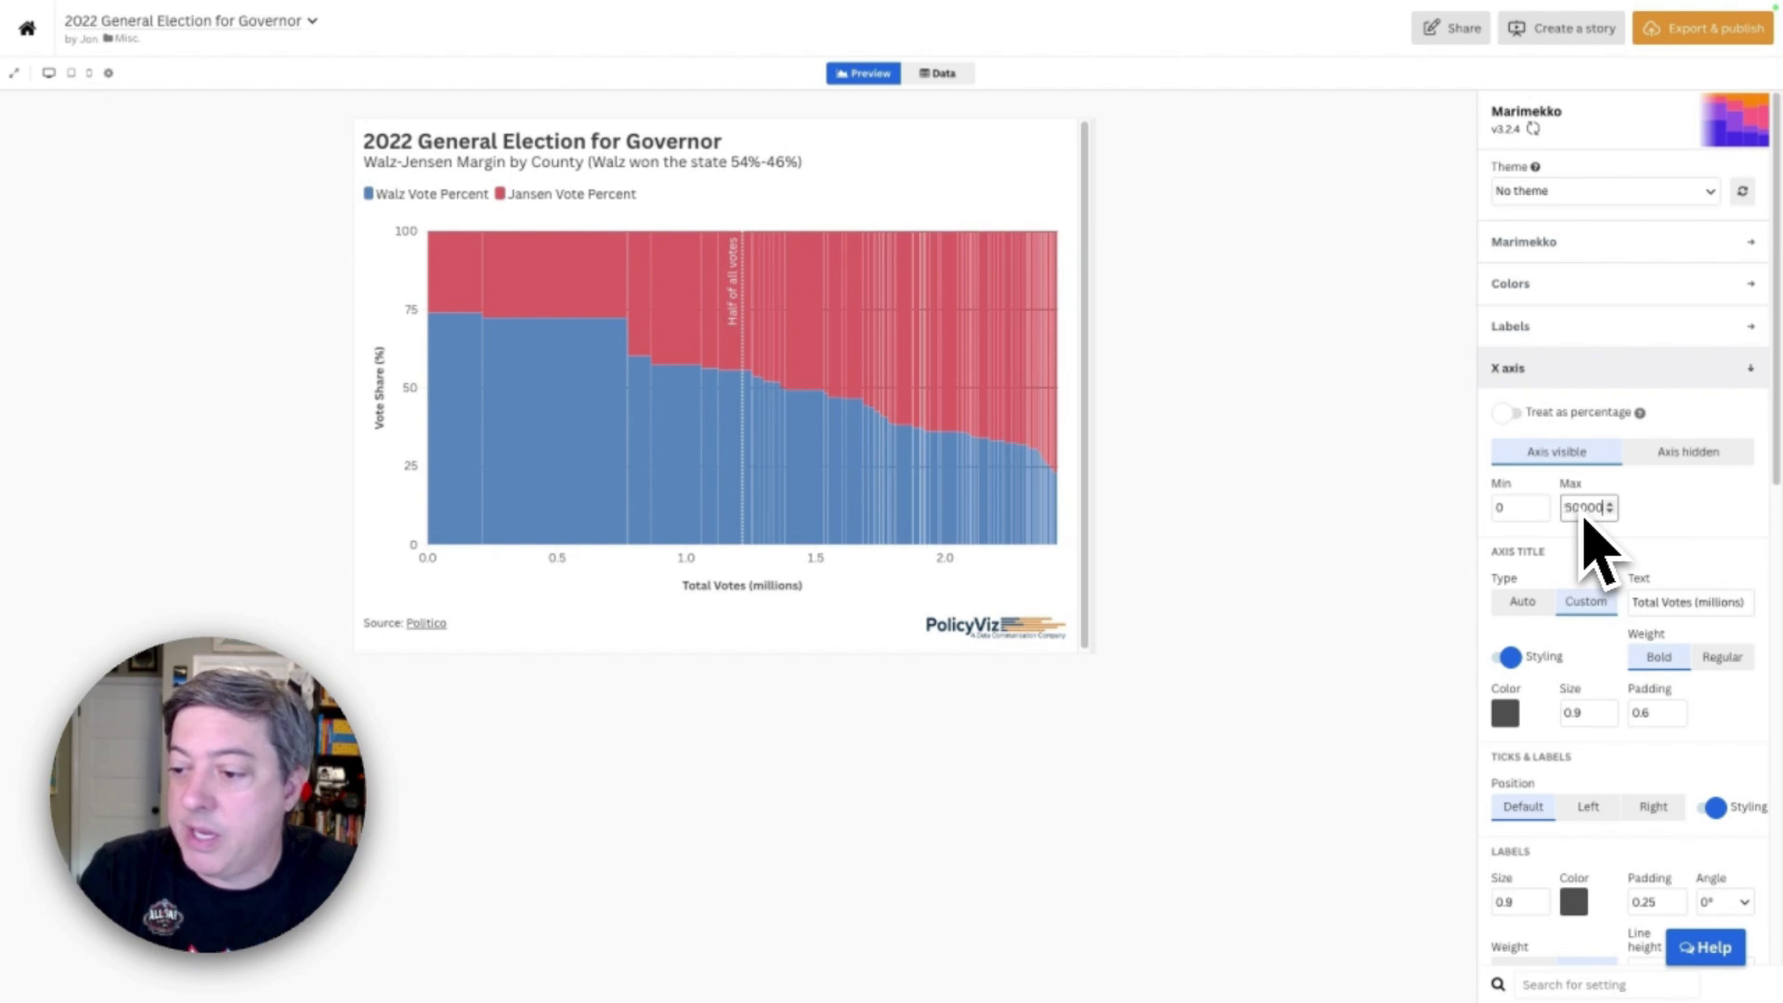
type("2500000")
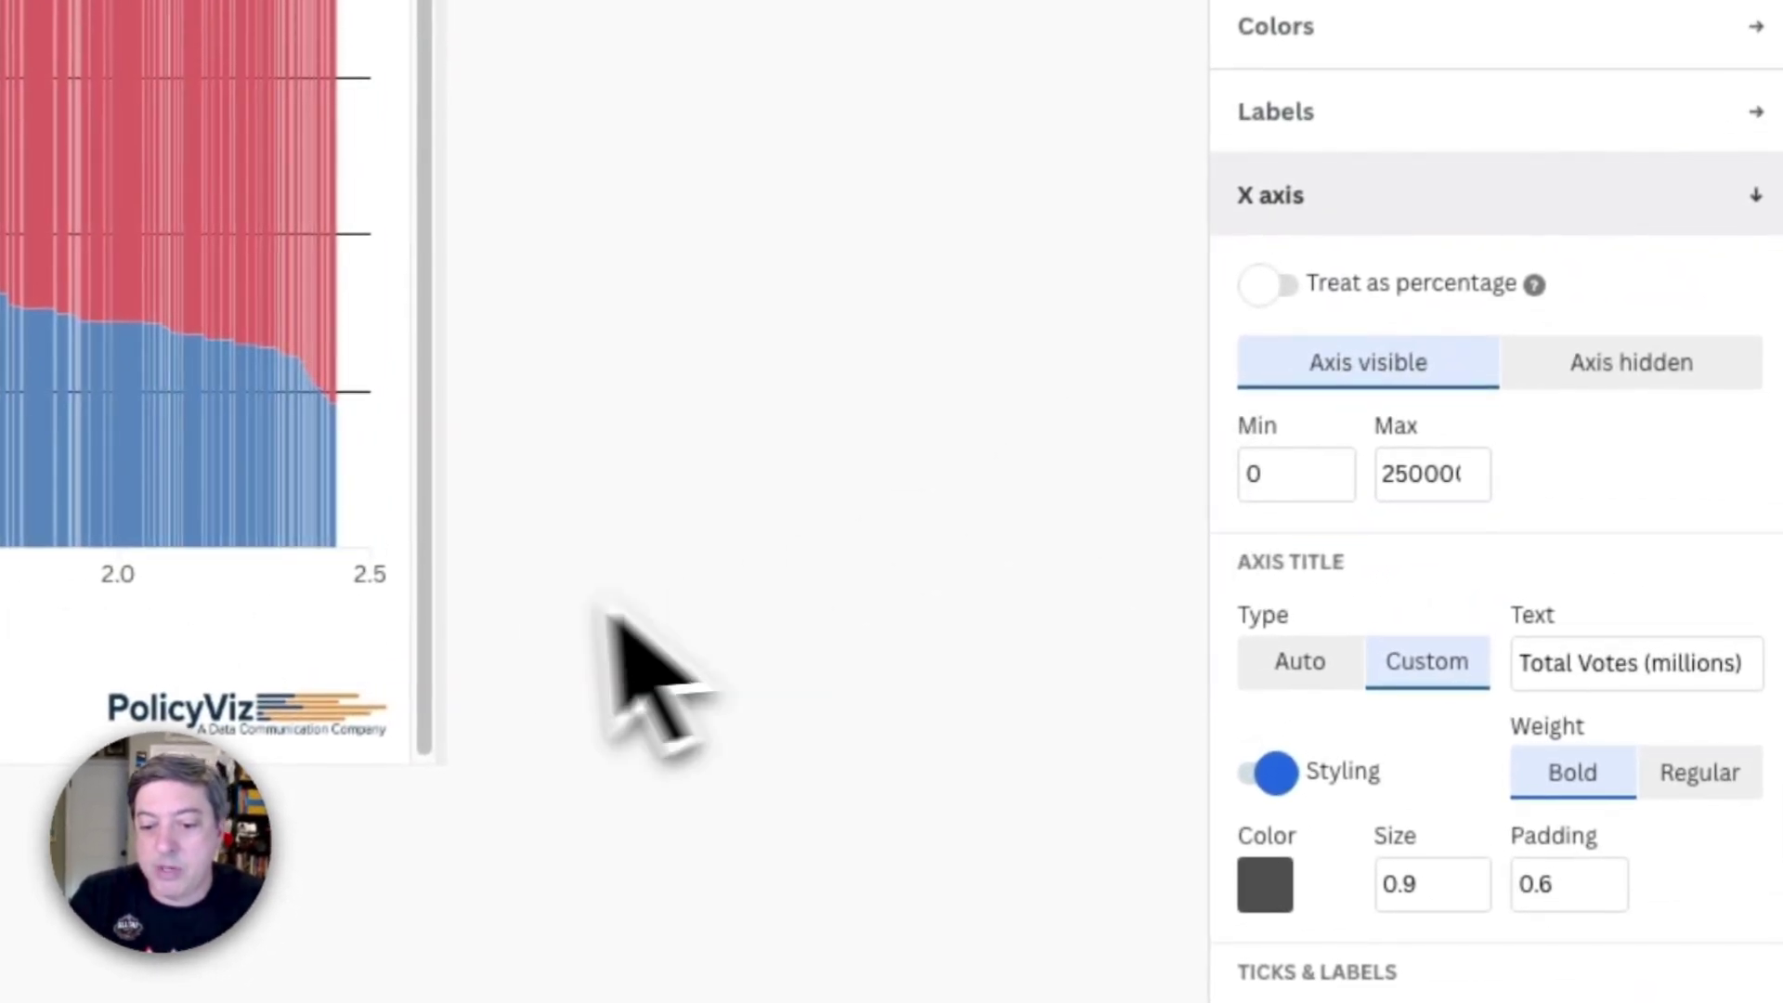
scroll(1425, 486, "down", 1)
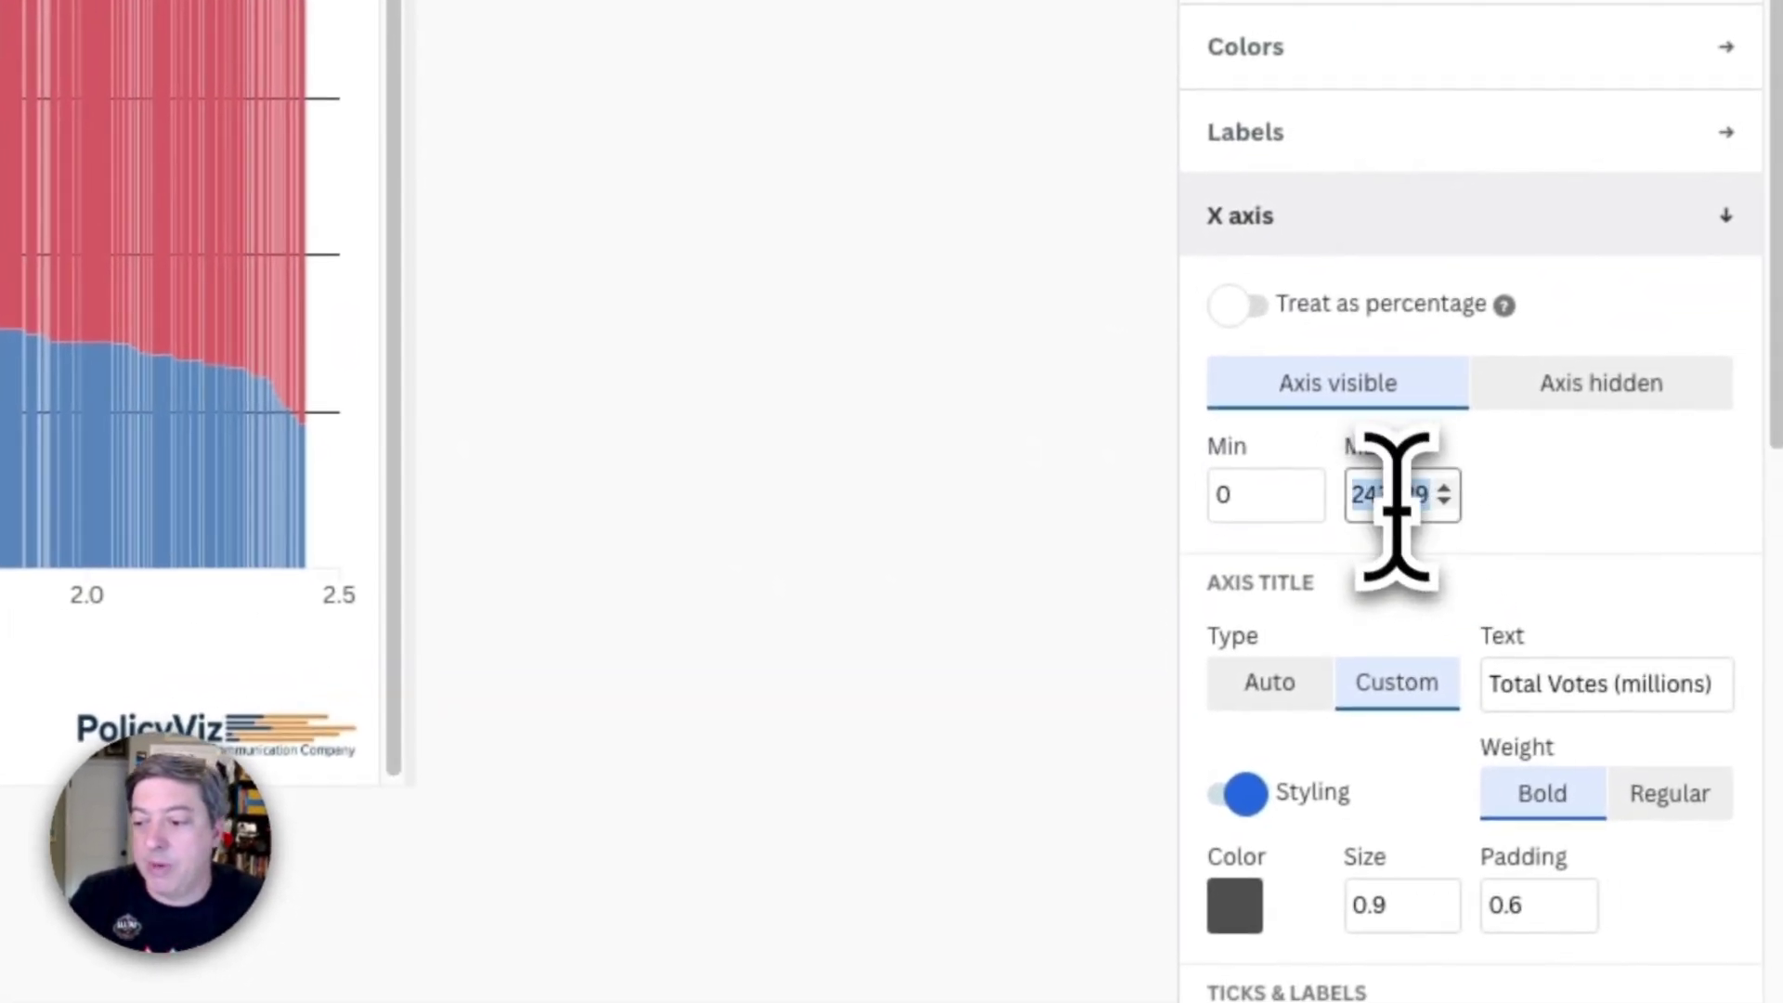
left_click(1074, 557)
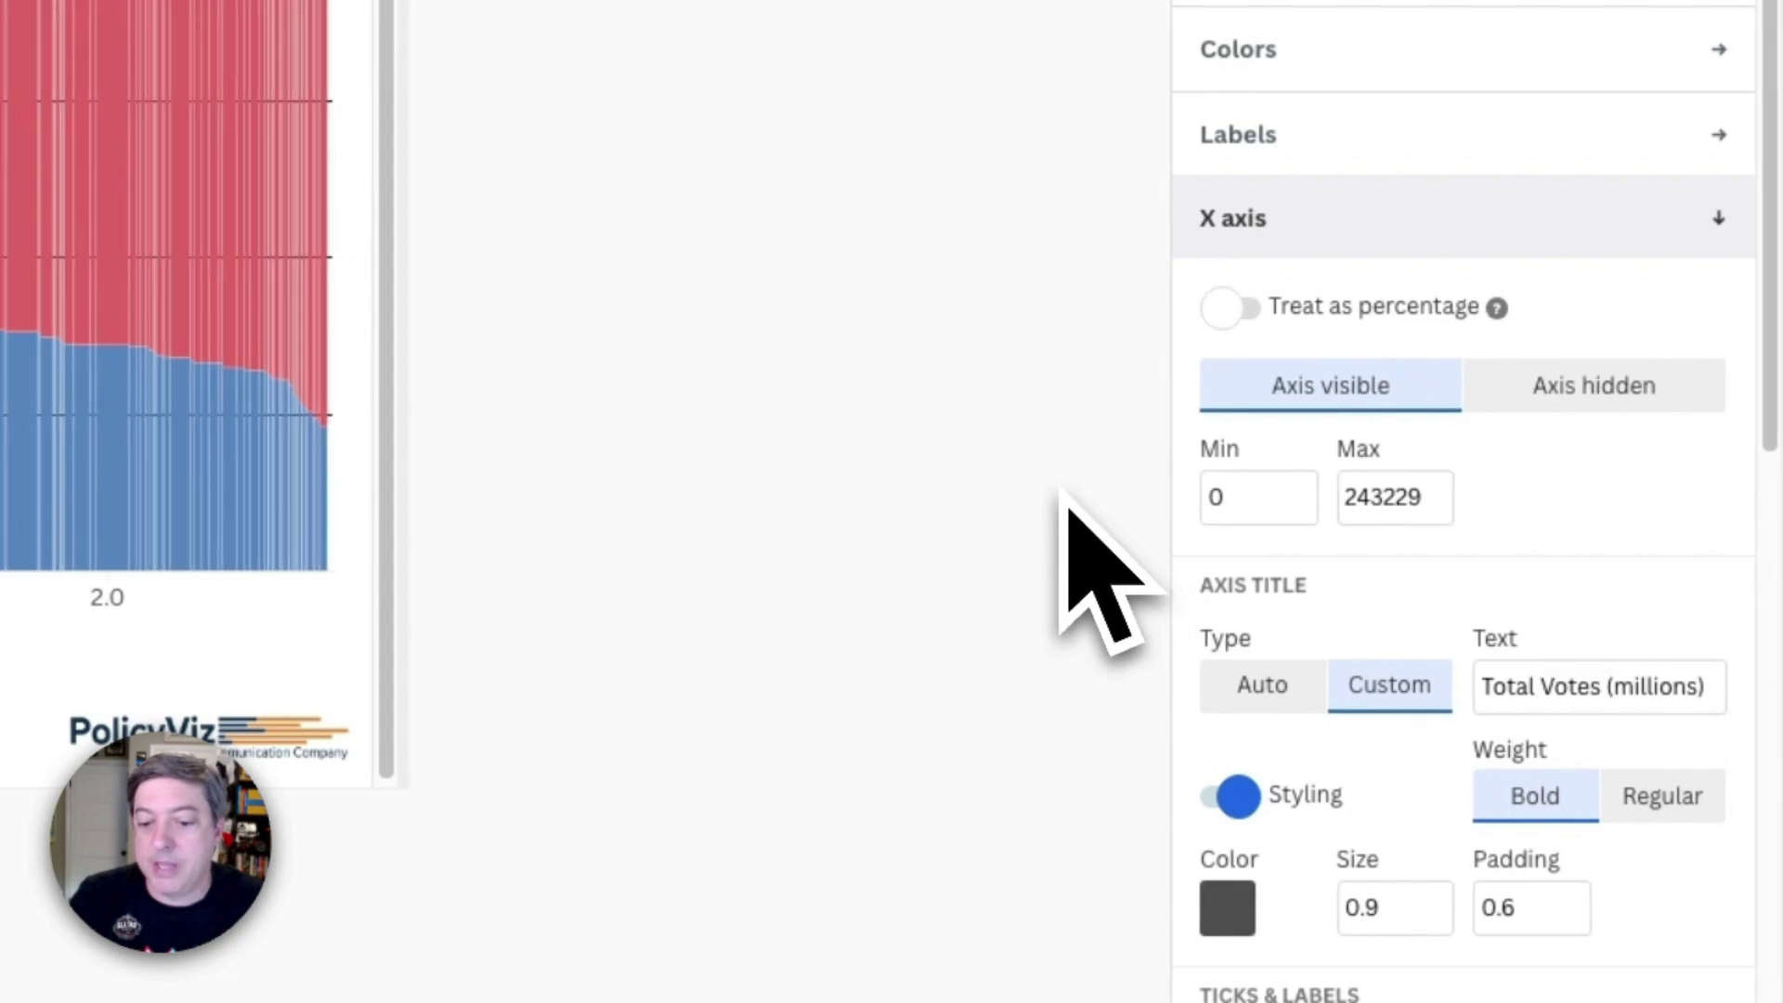
double_click(1378, 497)
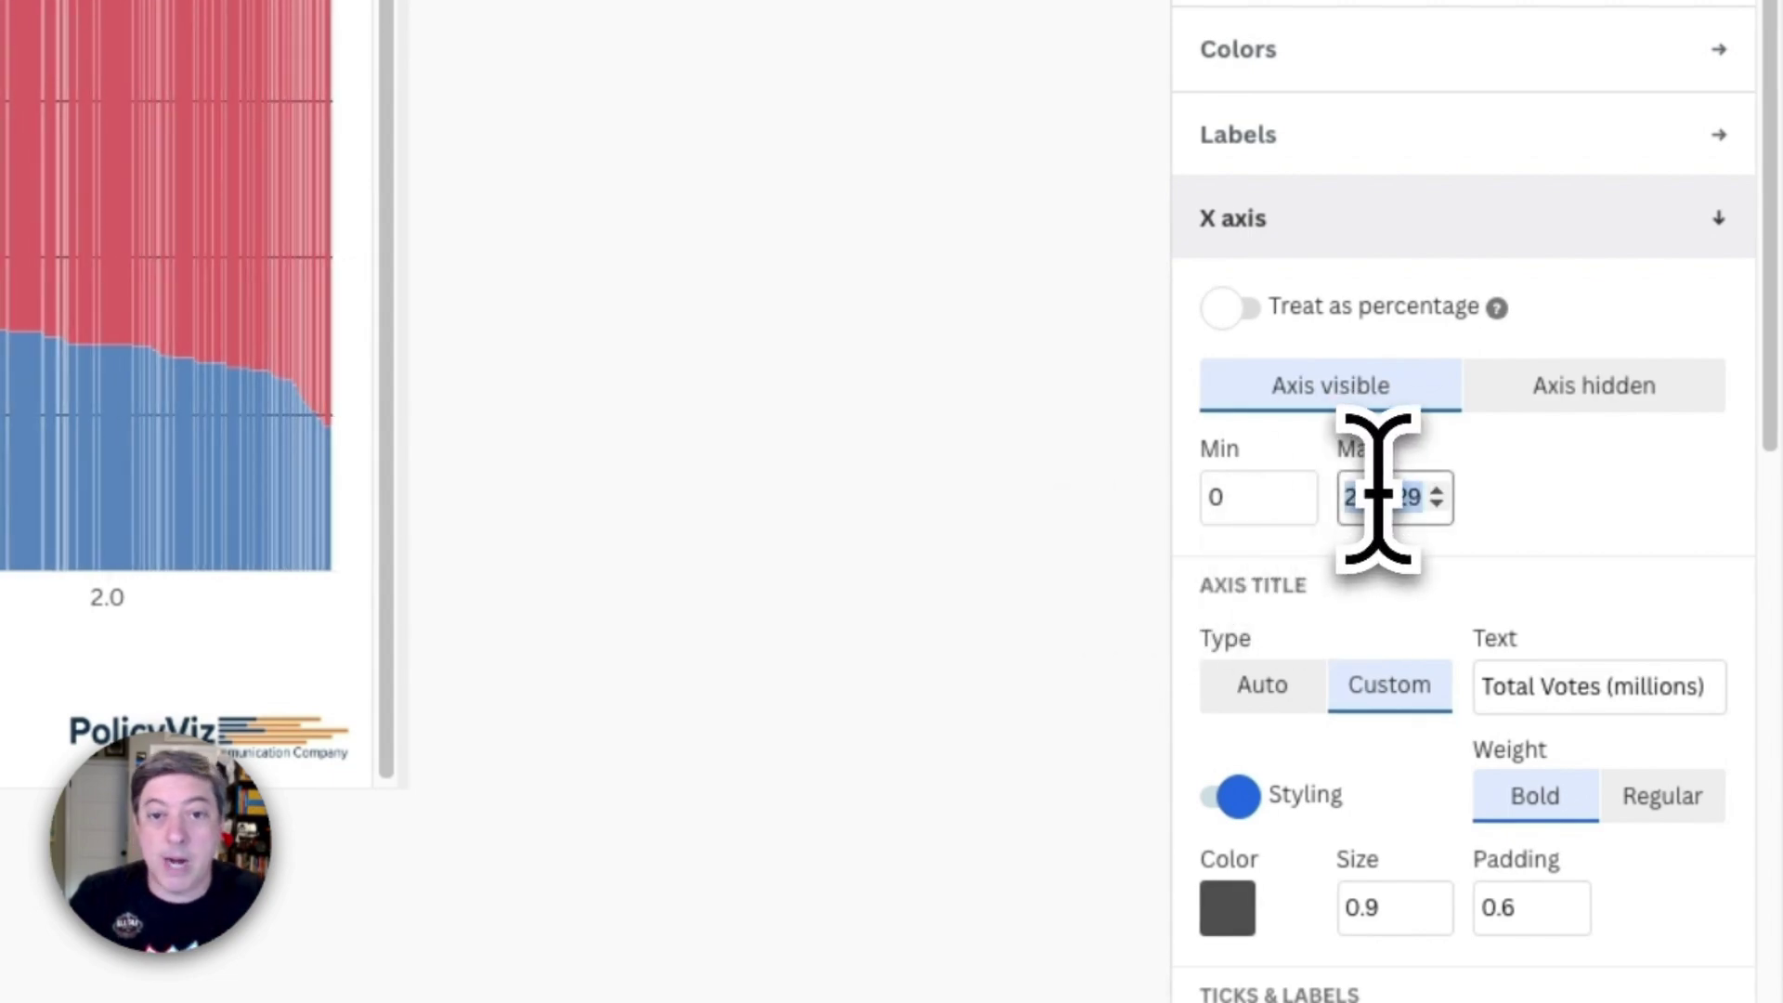
scroll(1513, 618, "down", 1)
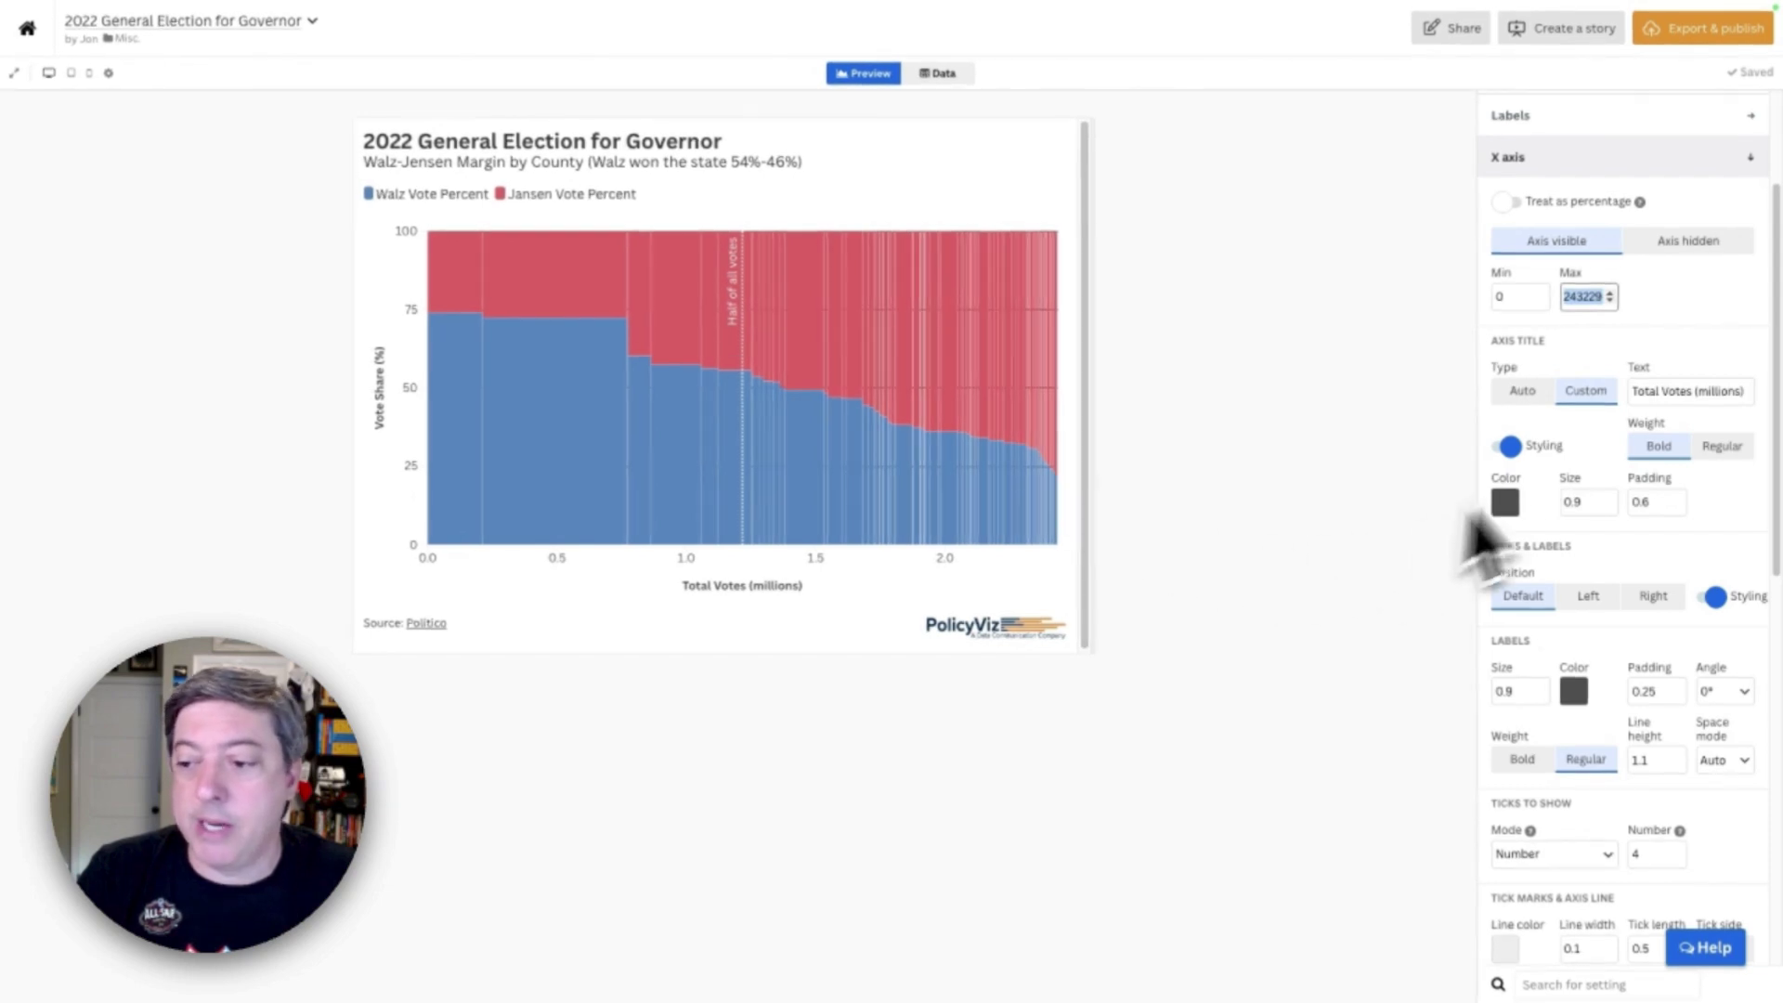
scroll(1663, 477, "down", 2)
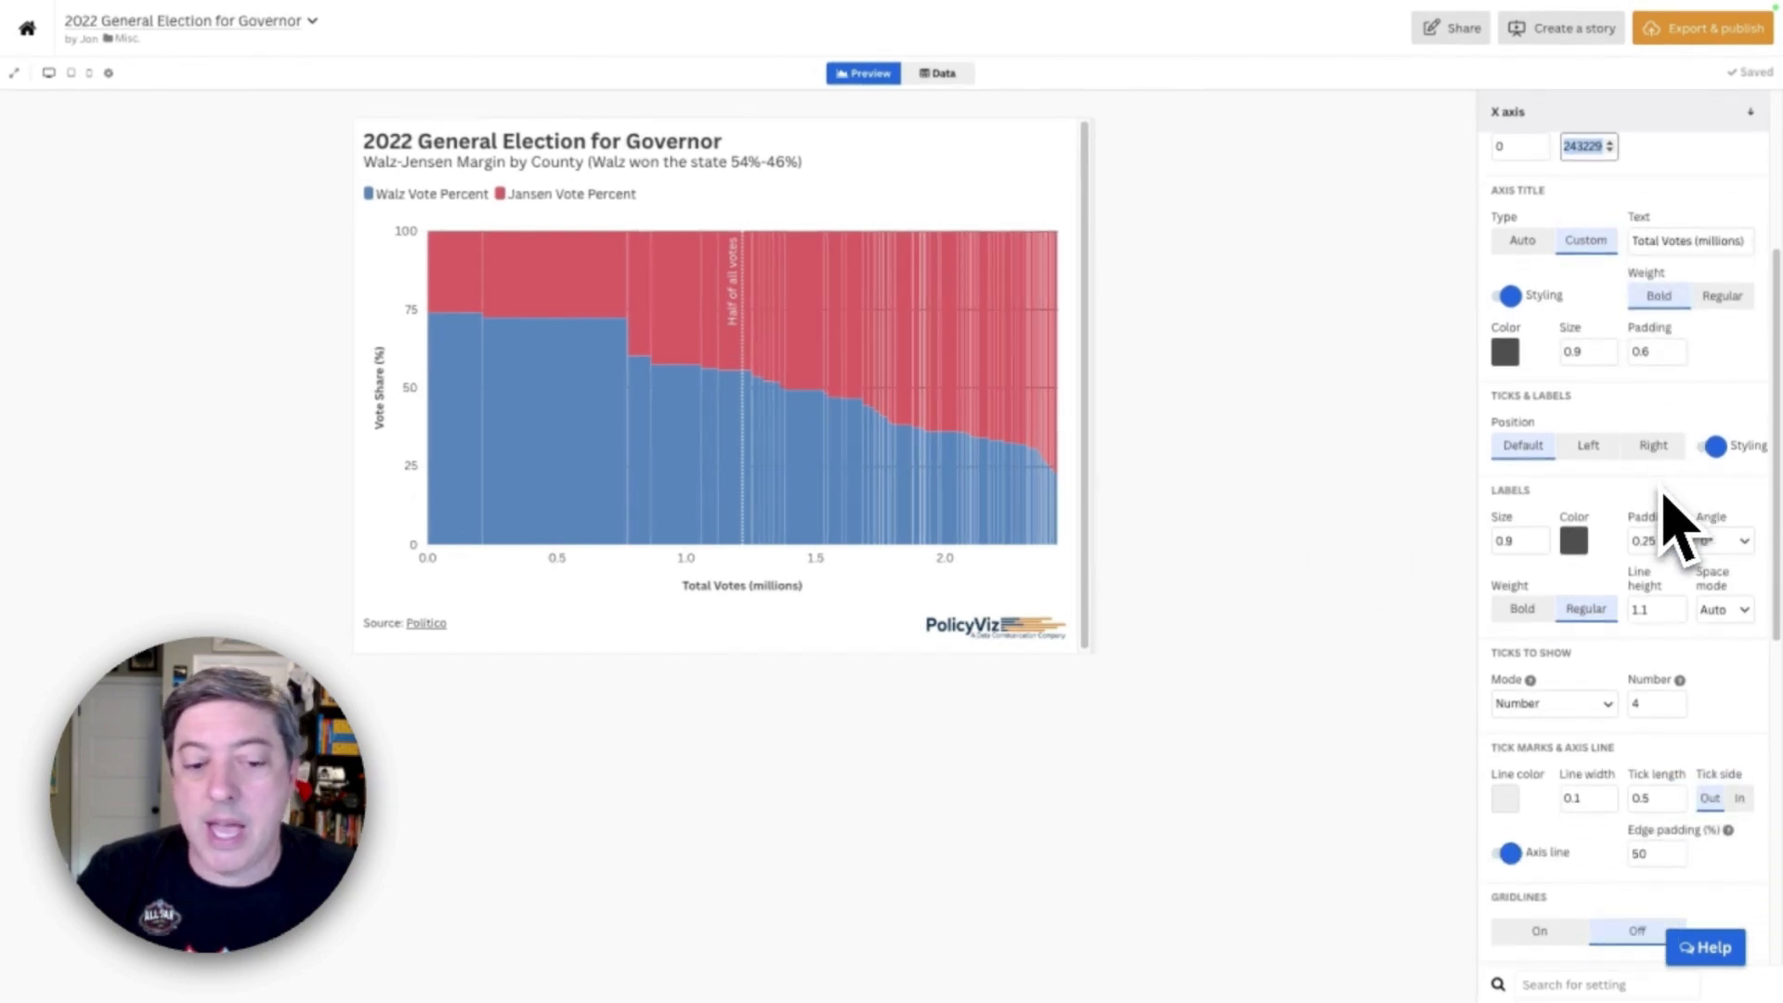
scroll(1662, 501, "down", 1)
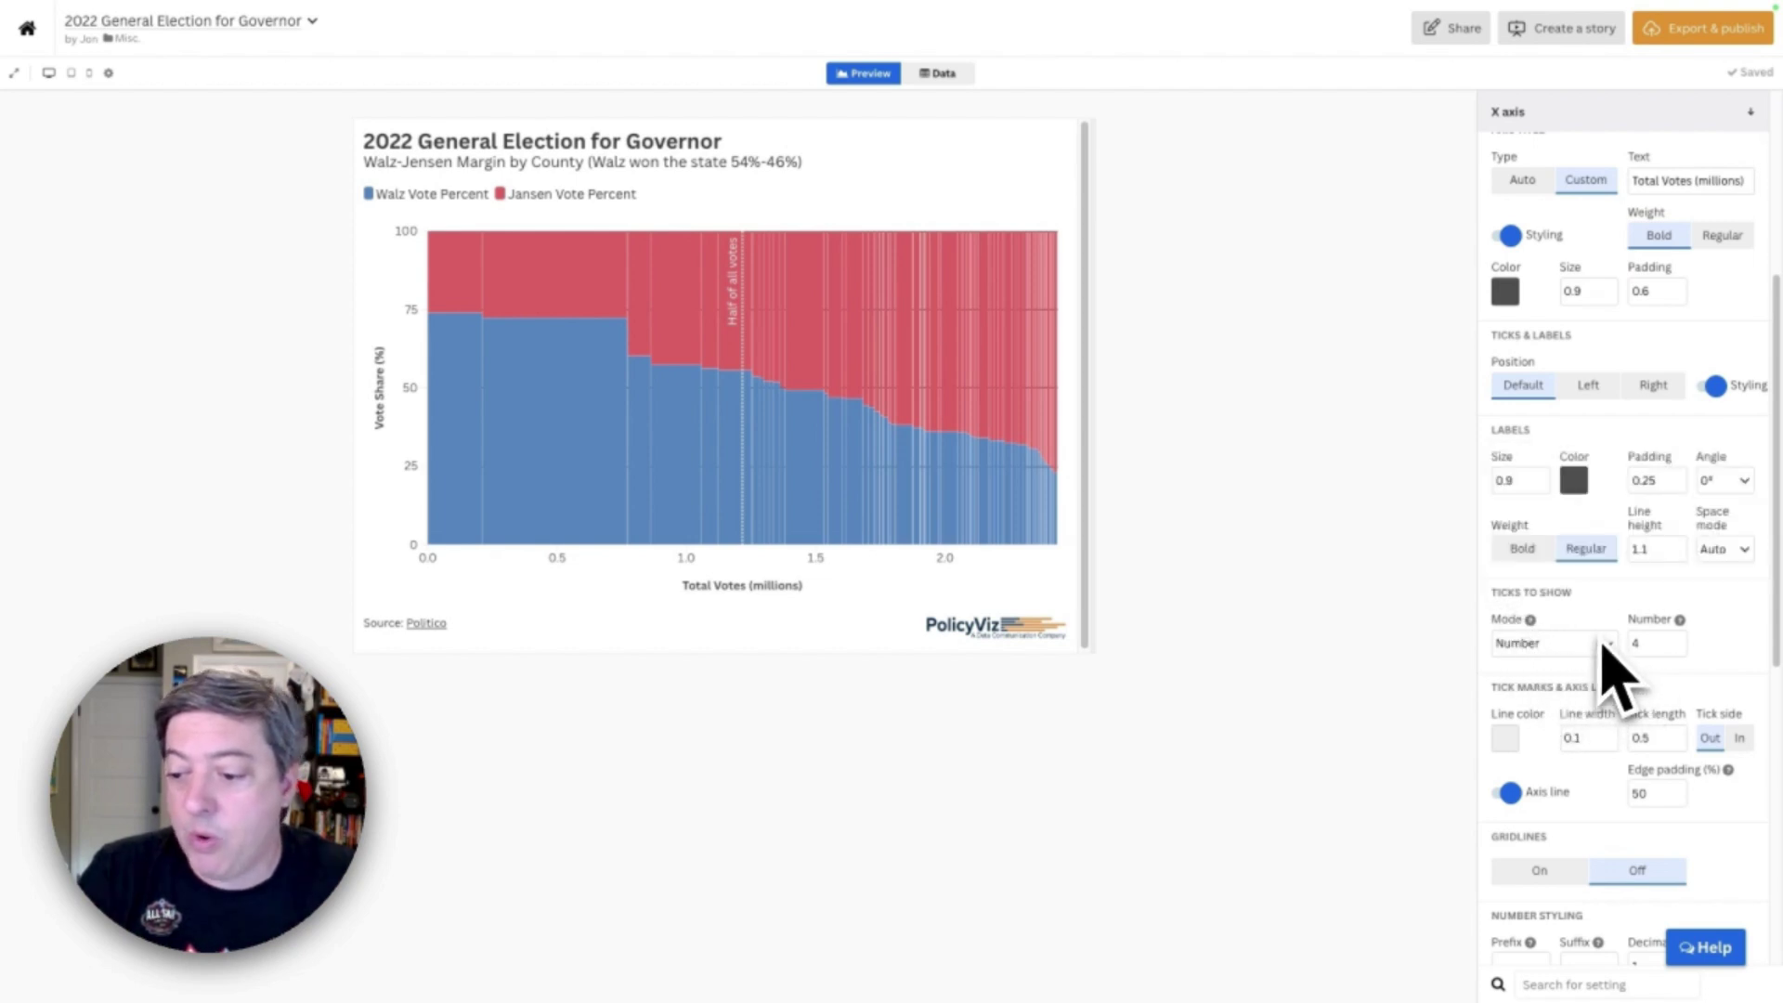
scroll(1615, 664, "down", 3)
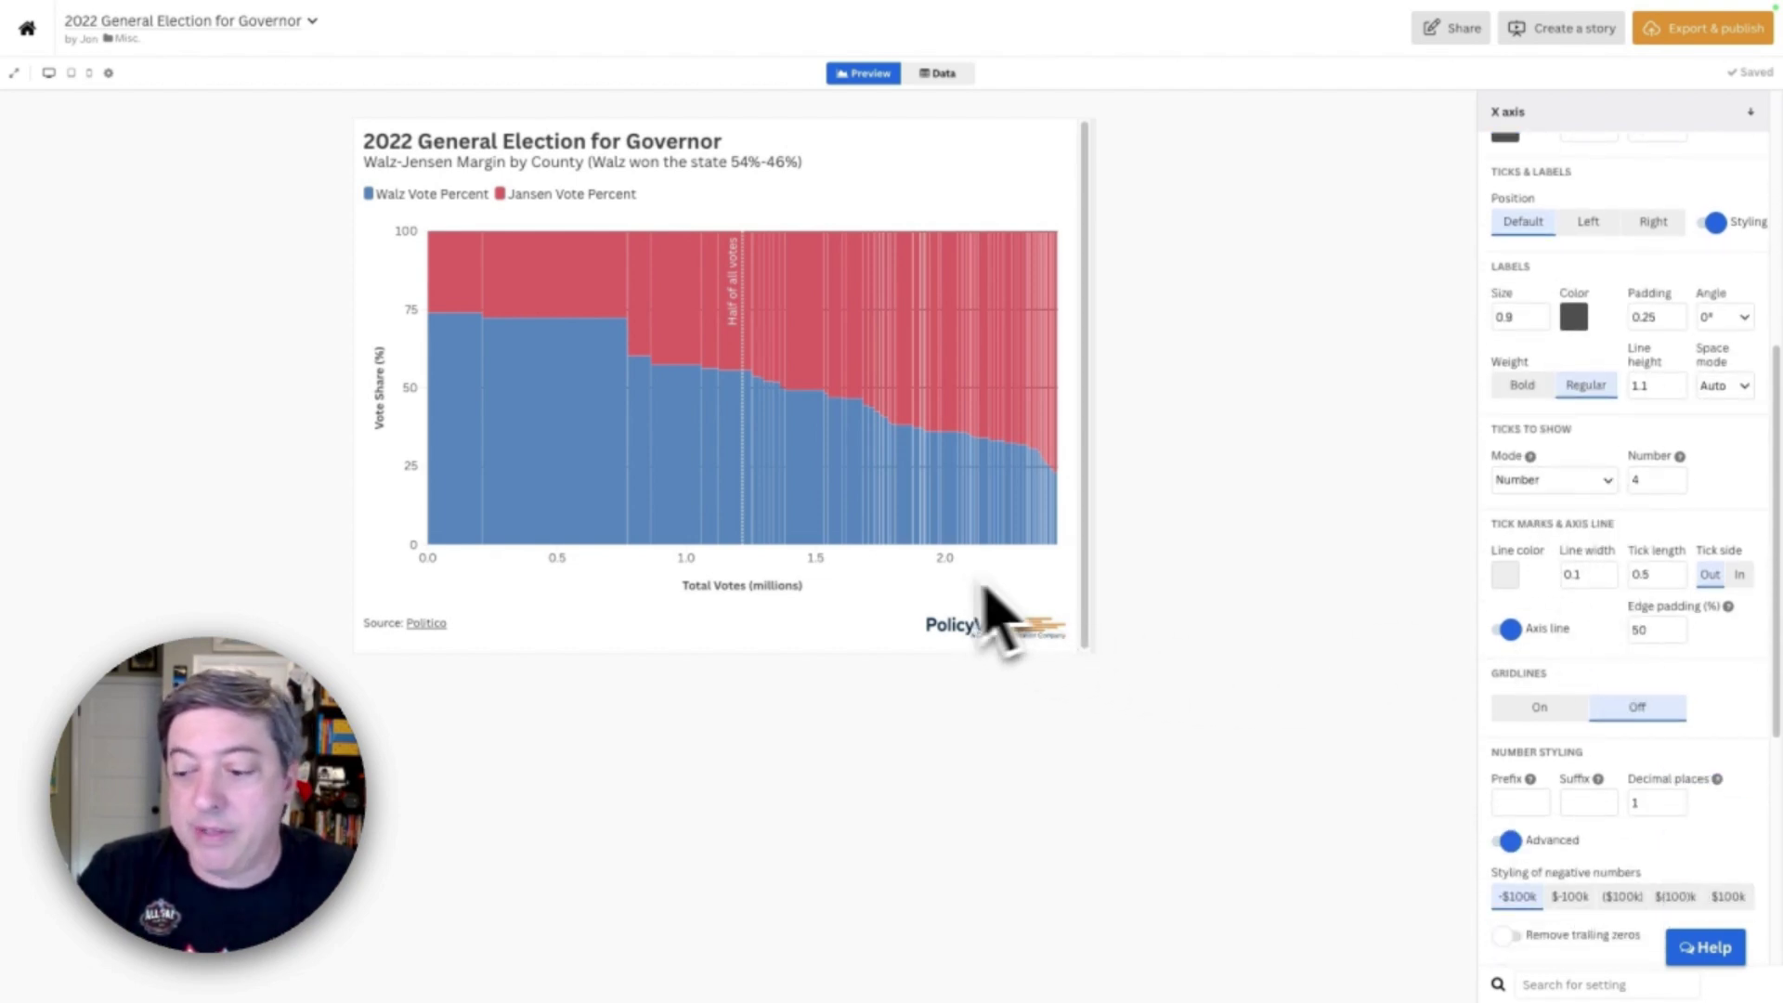
scroll(1588, 613, "down", 6)
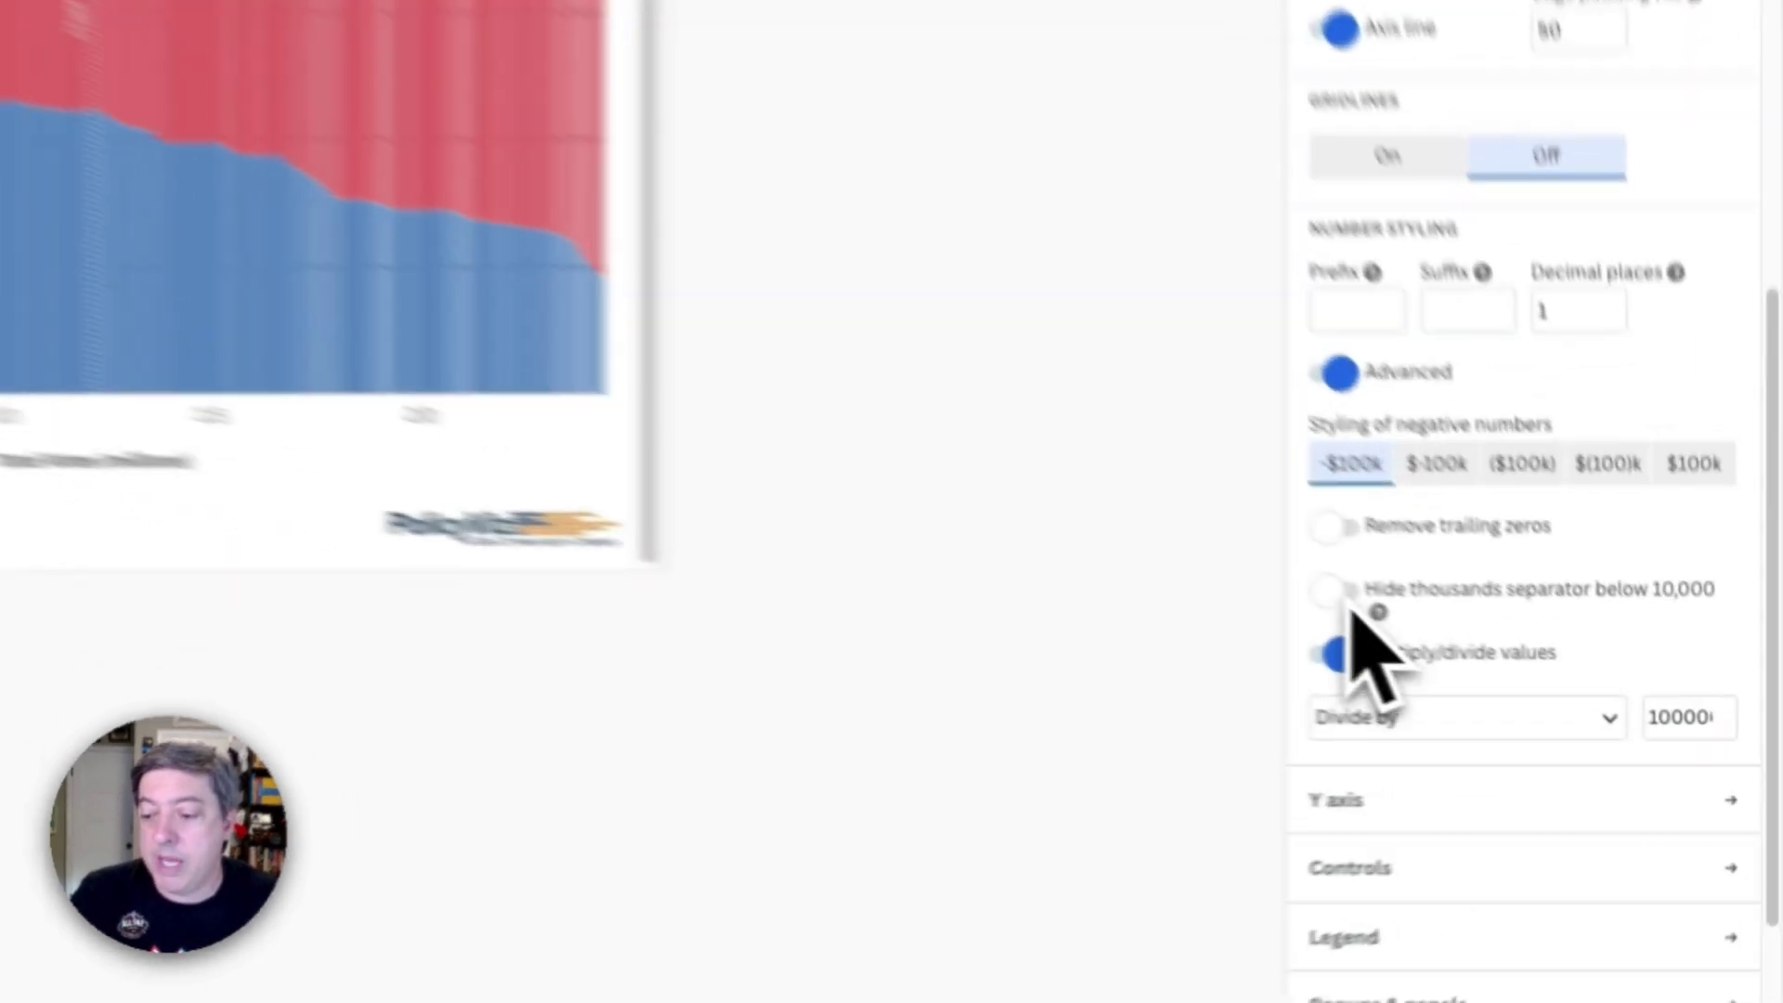
left_click(1508, 665)
left_click(1233, 557)
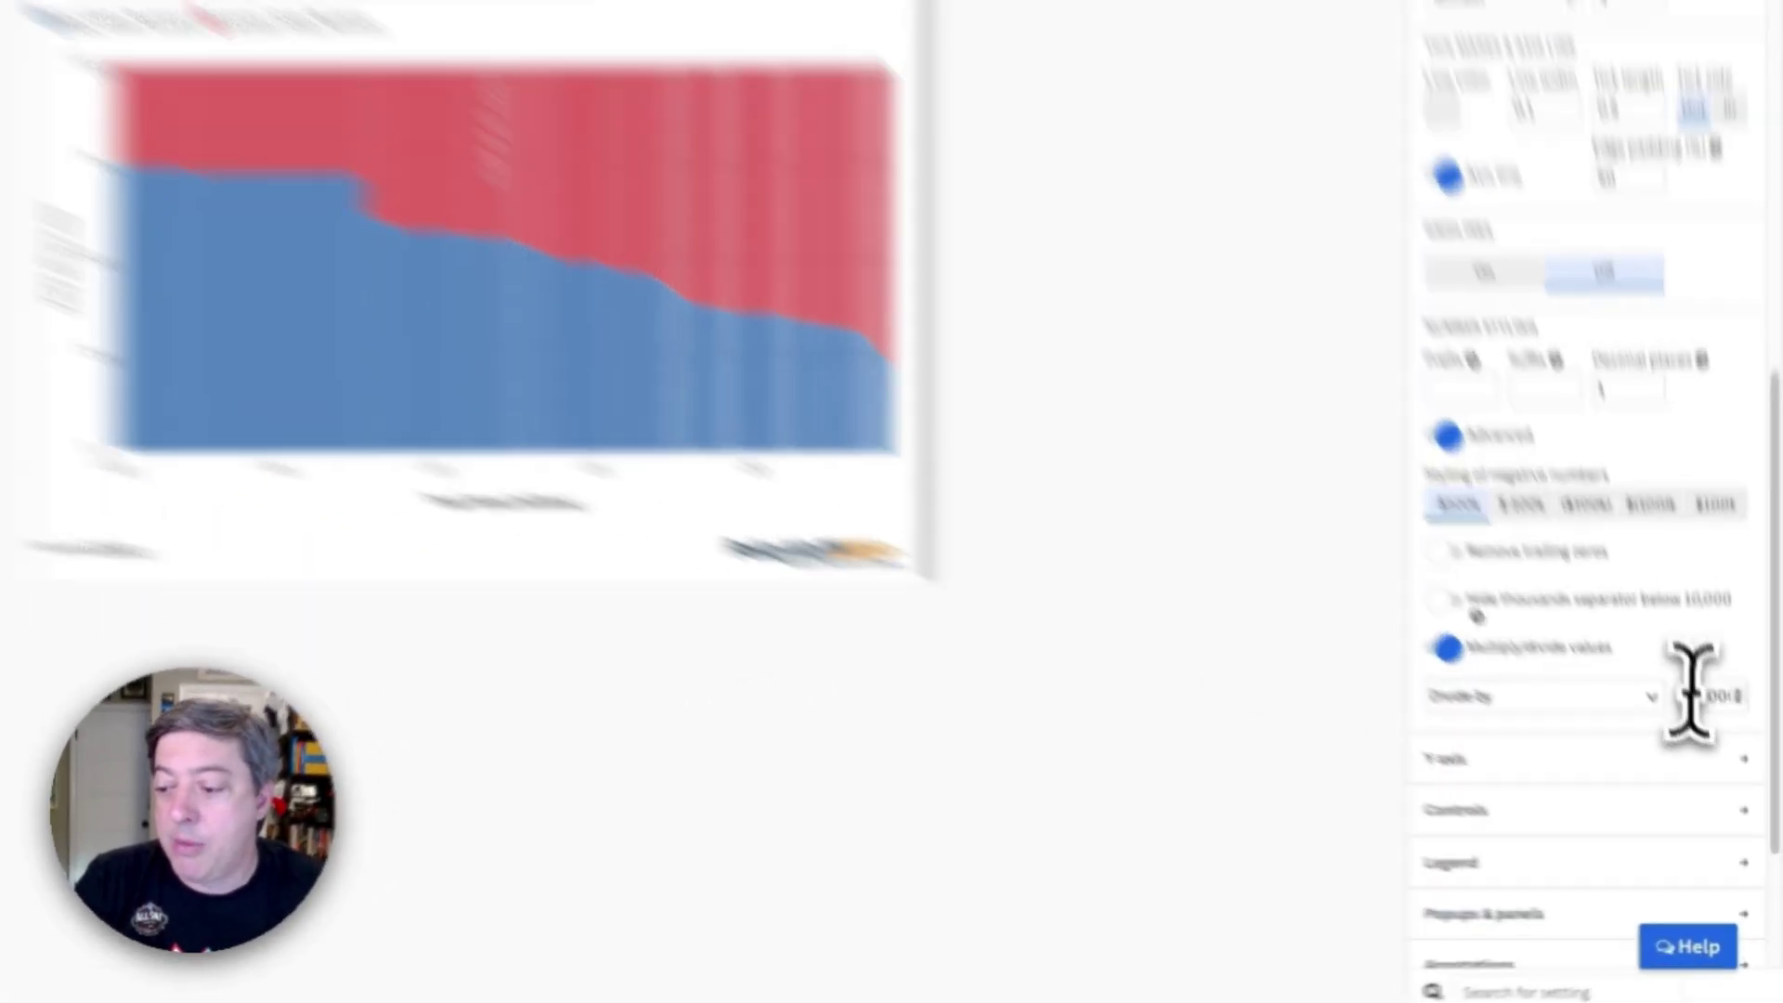
double_click(1719, 748)
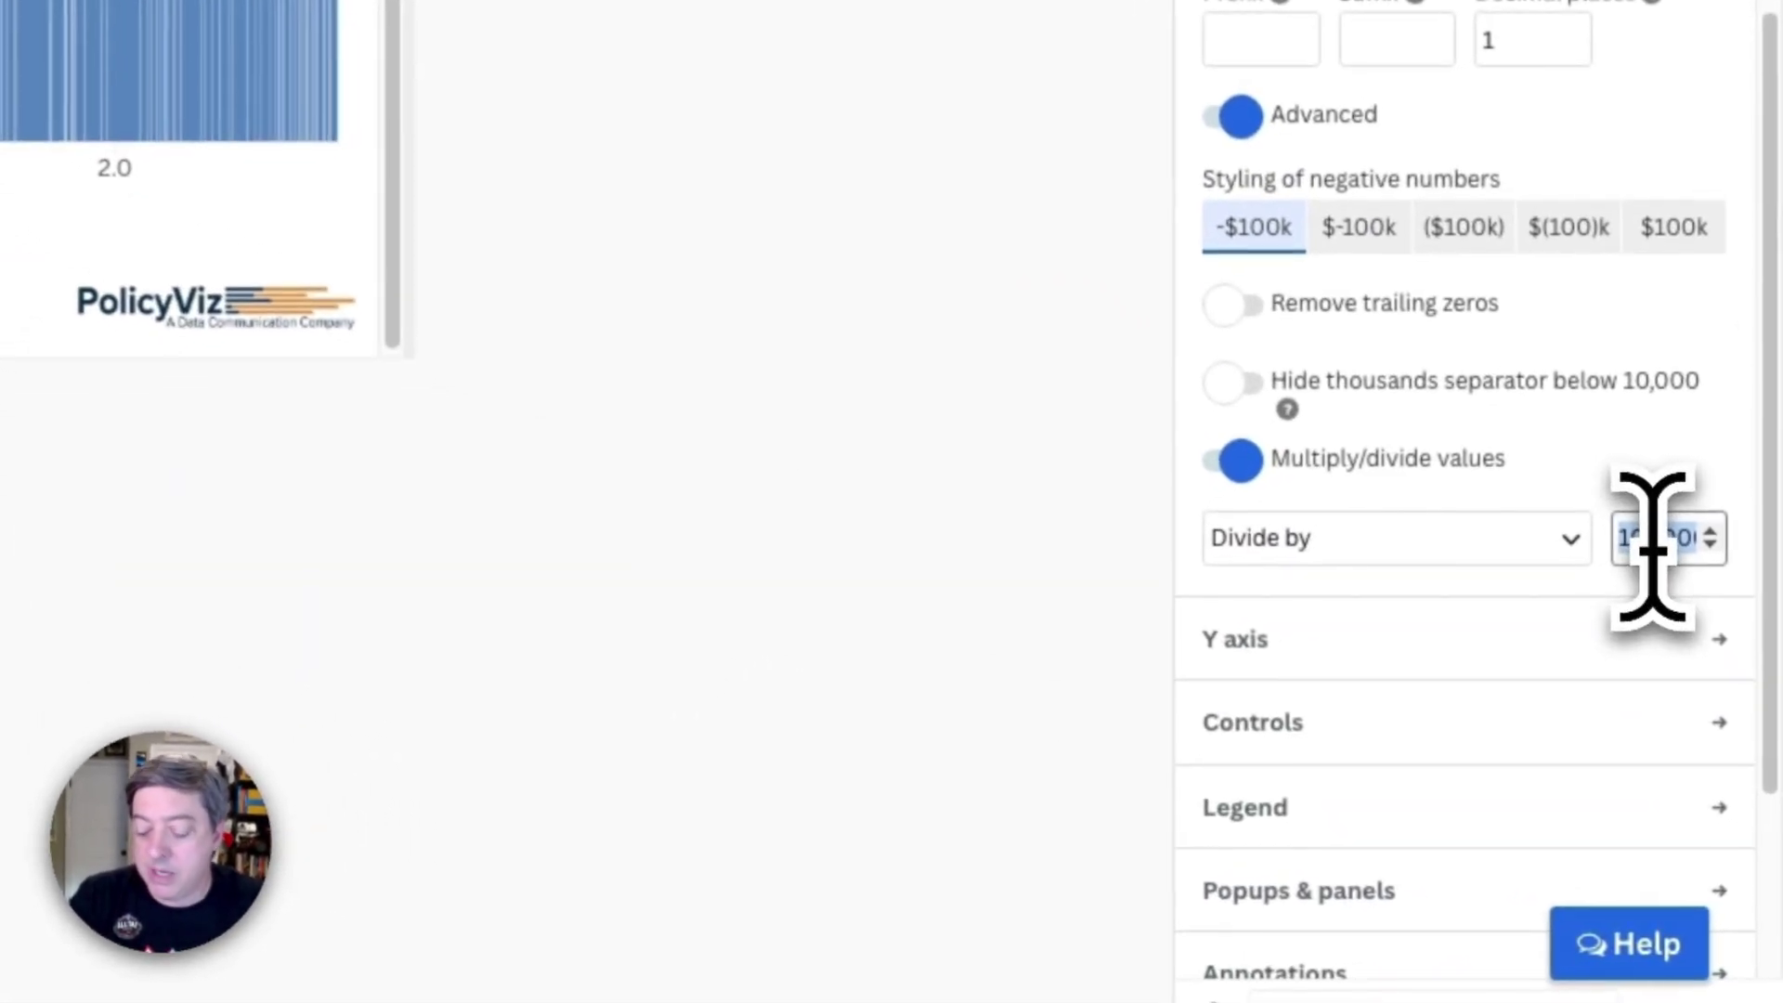
left_click(1218, 459)
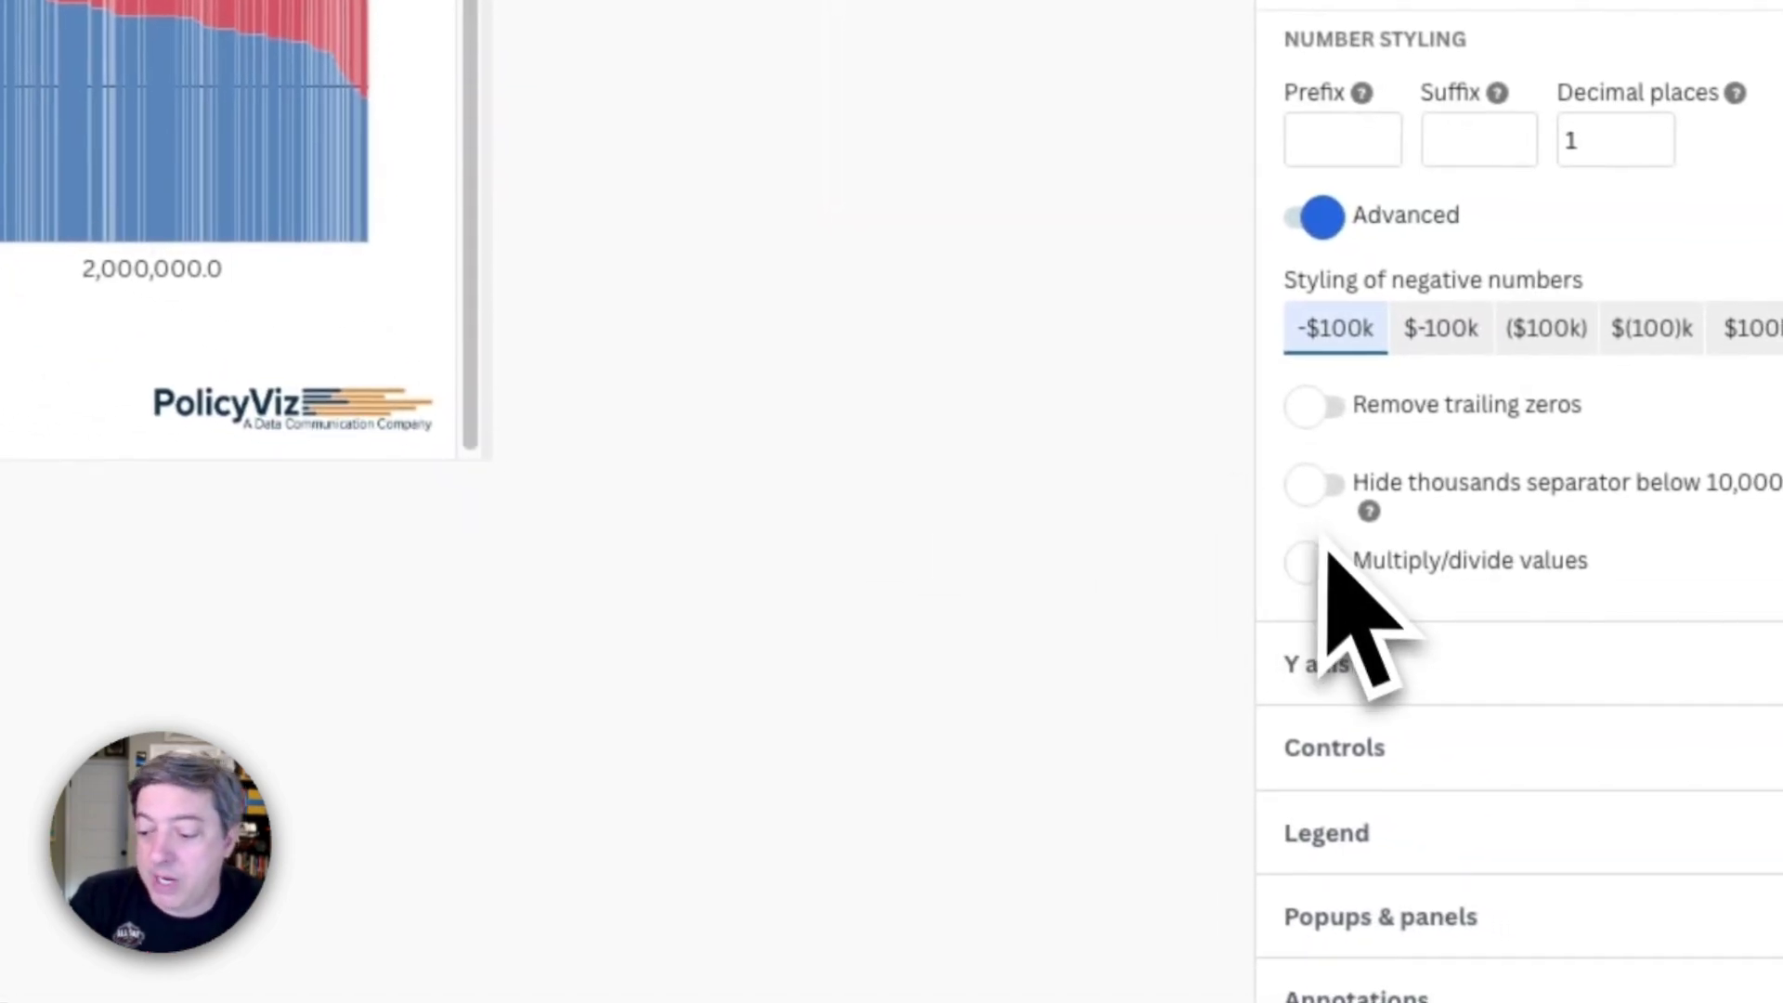
left_click(1325, 562)
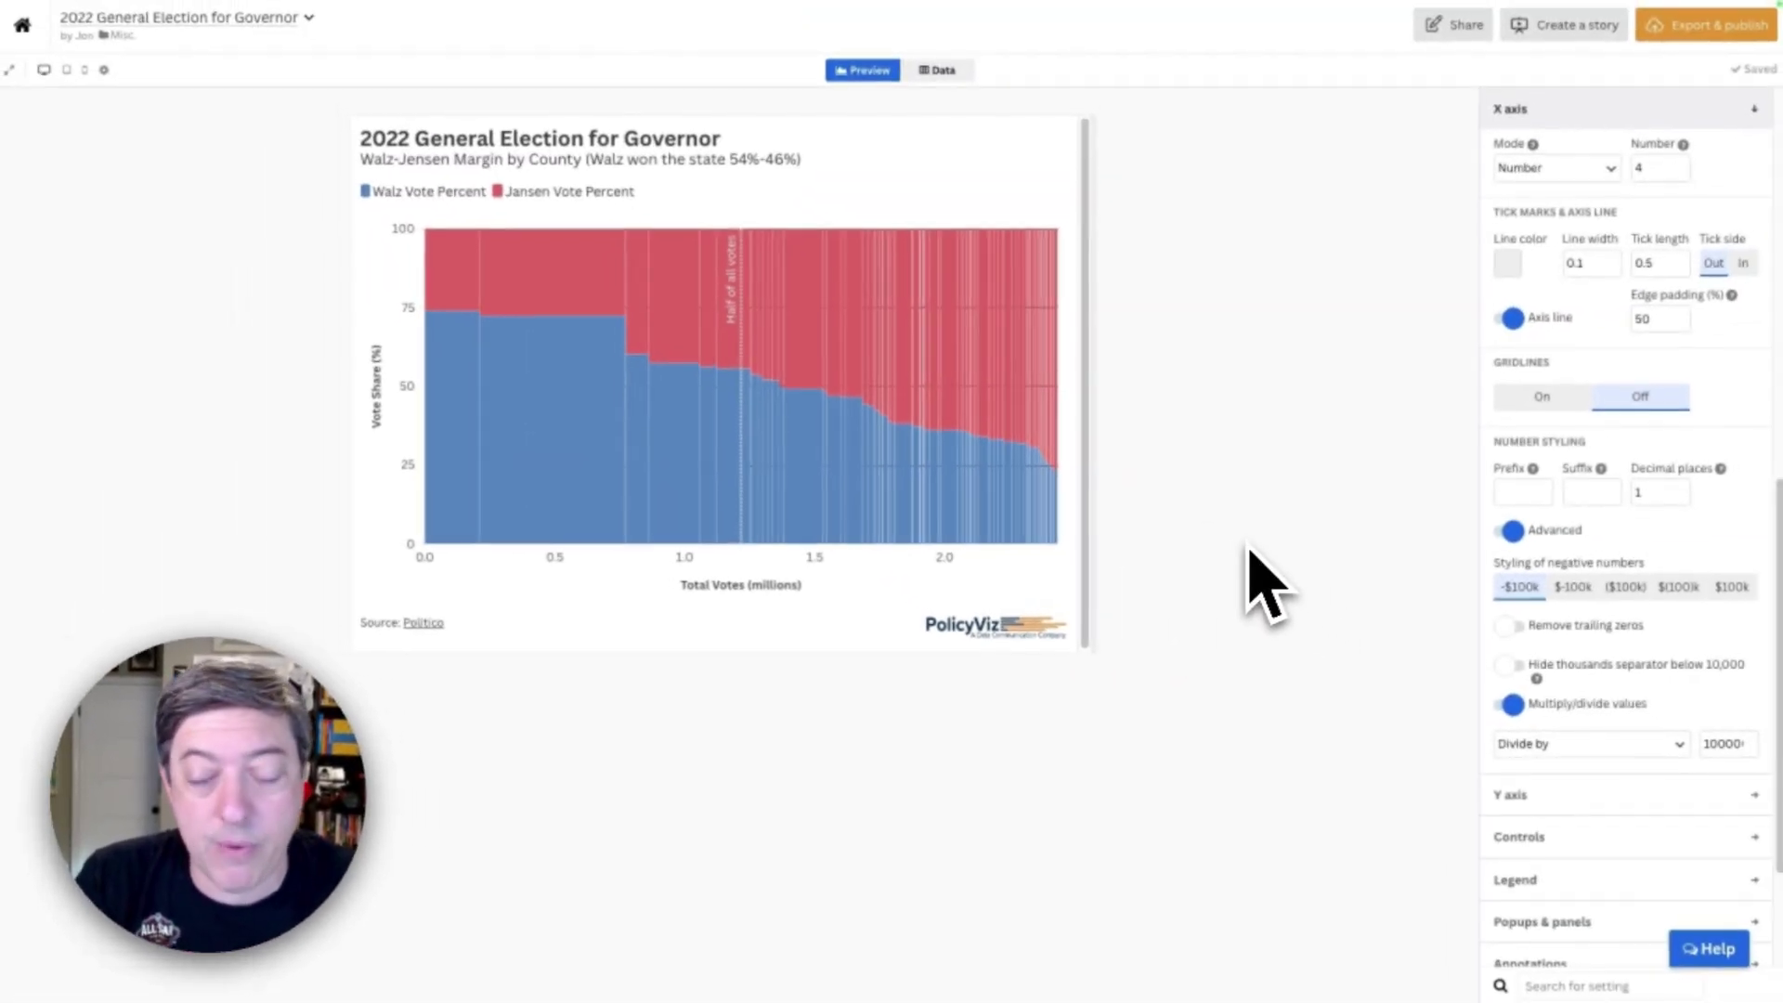
scroll(1578, 533, "up", 5)
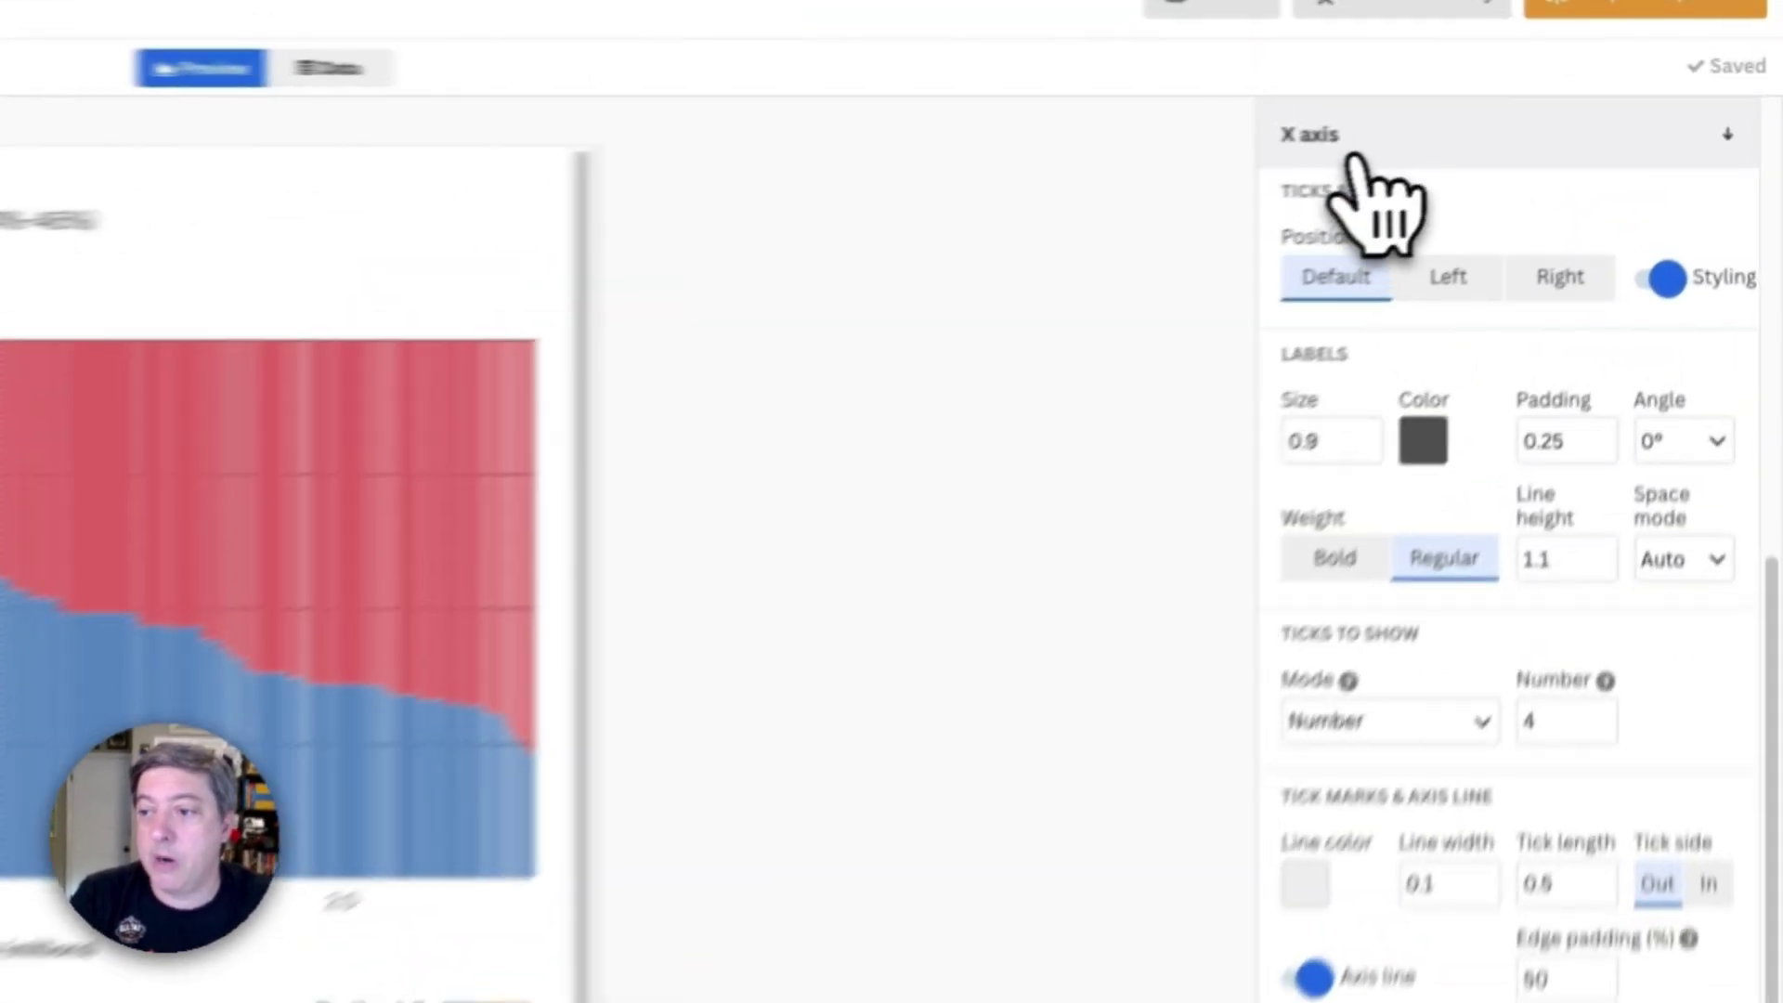
left_click(1537, 116)
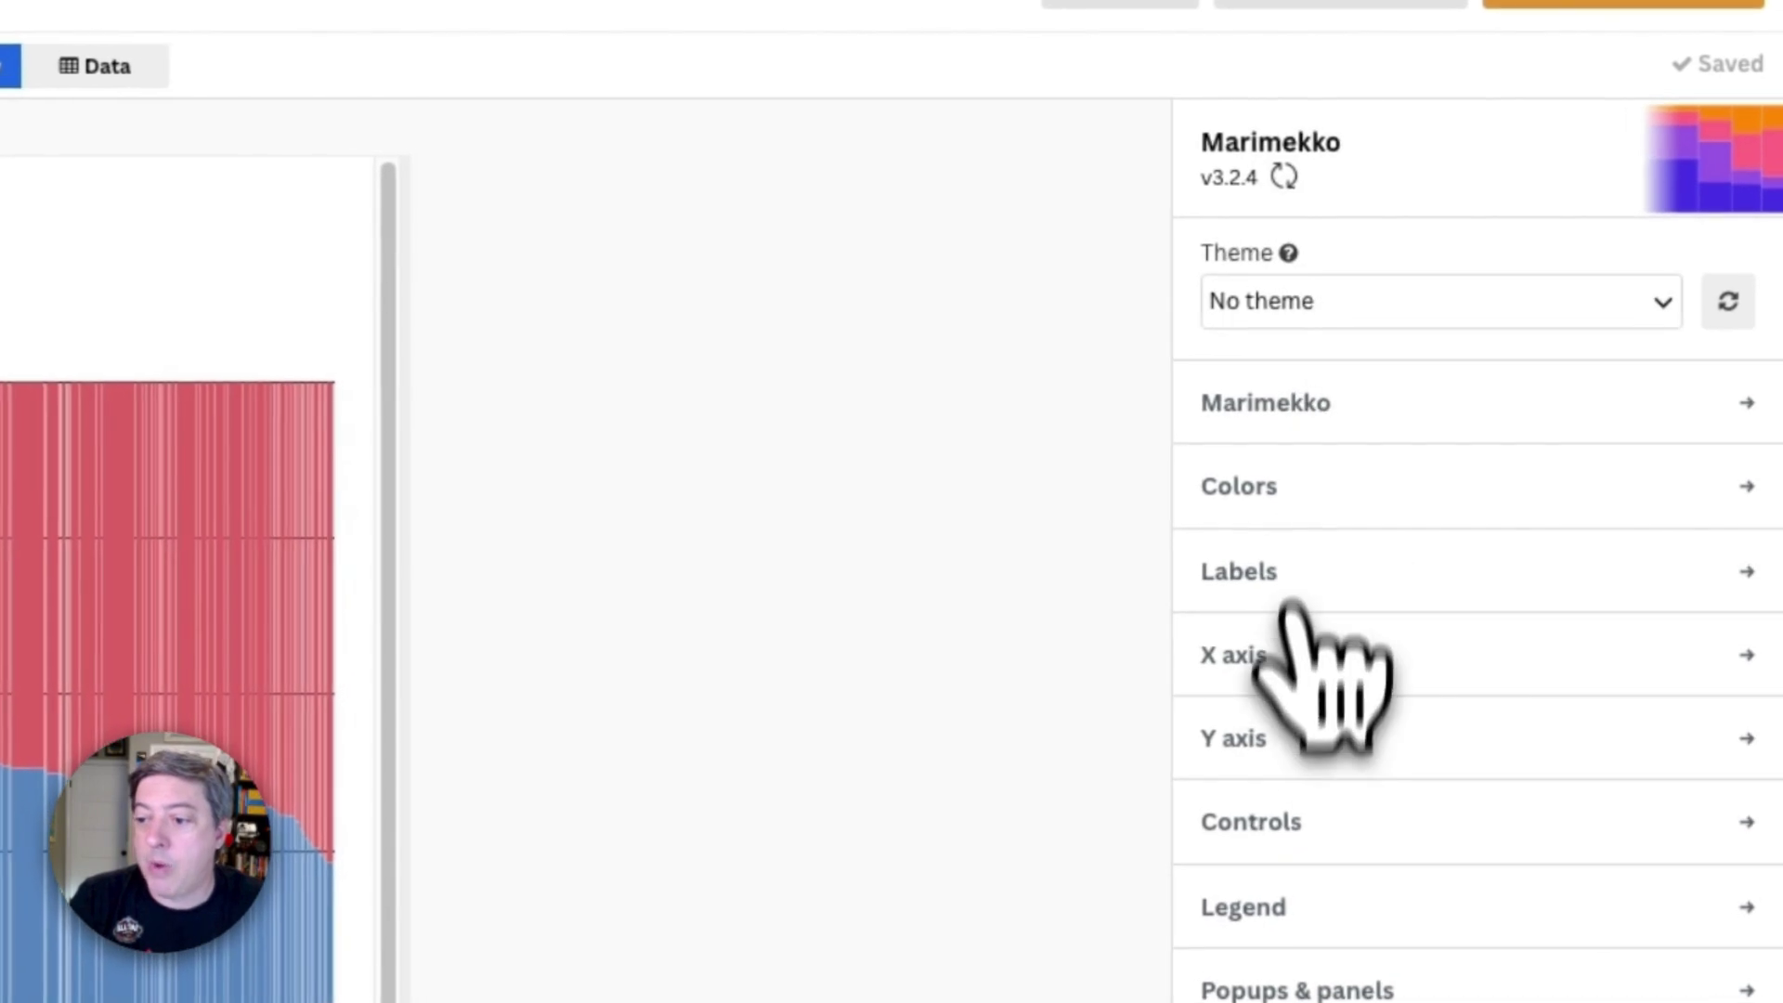
left_click(1286, 734)
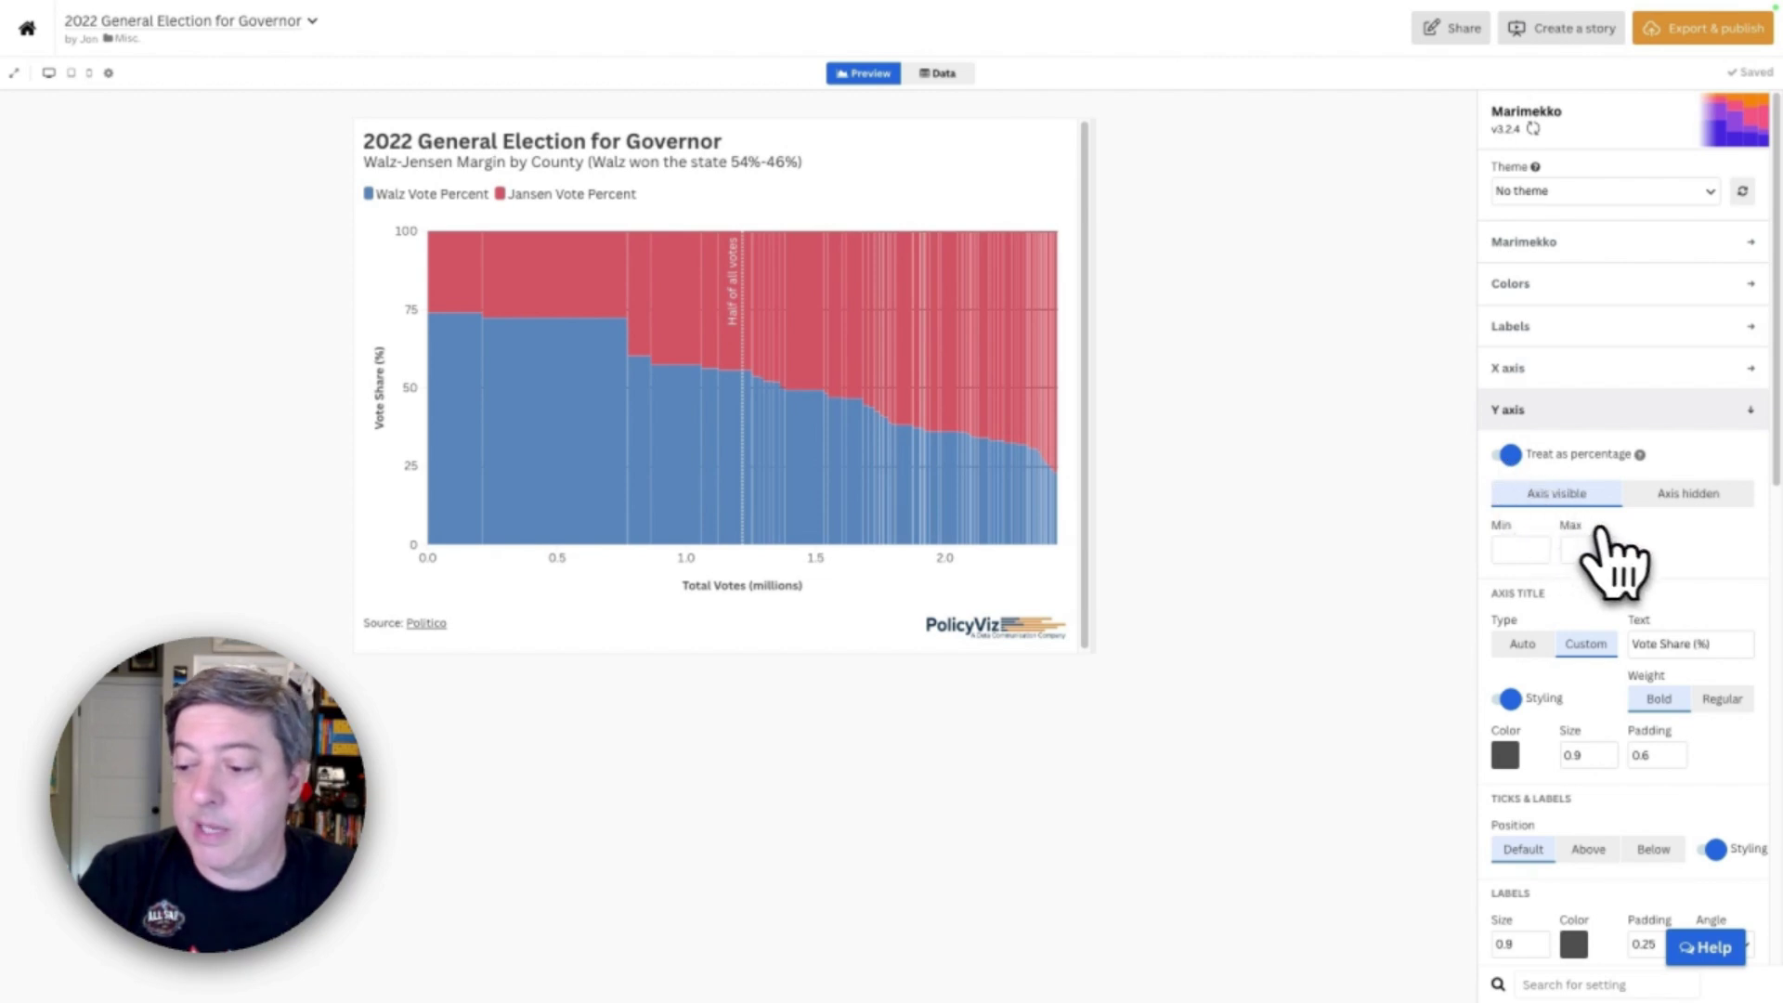
scroll(1620, 557, "down", 2)
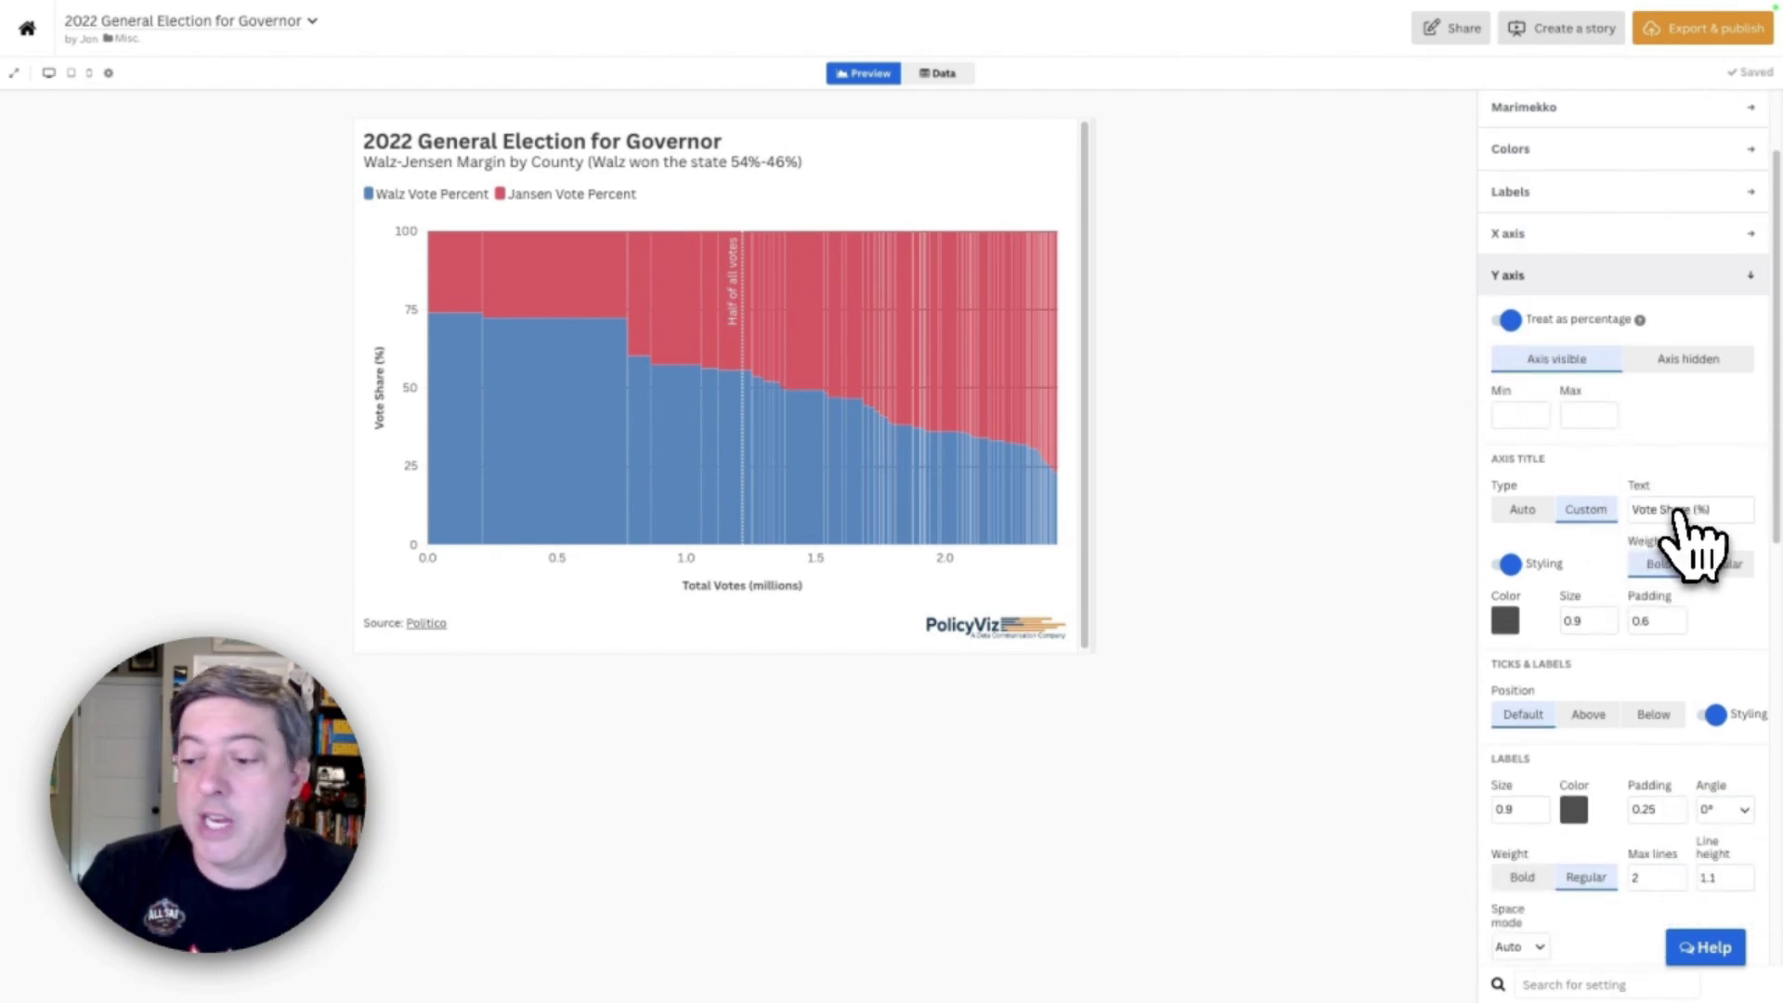
scroll(1685, 548, "down", 3)
scroll(1629, 548, "down", 4)
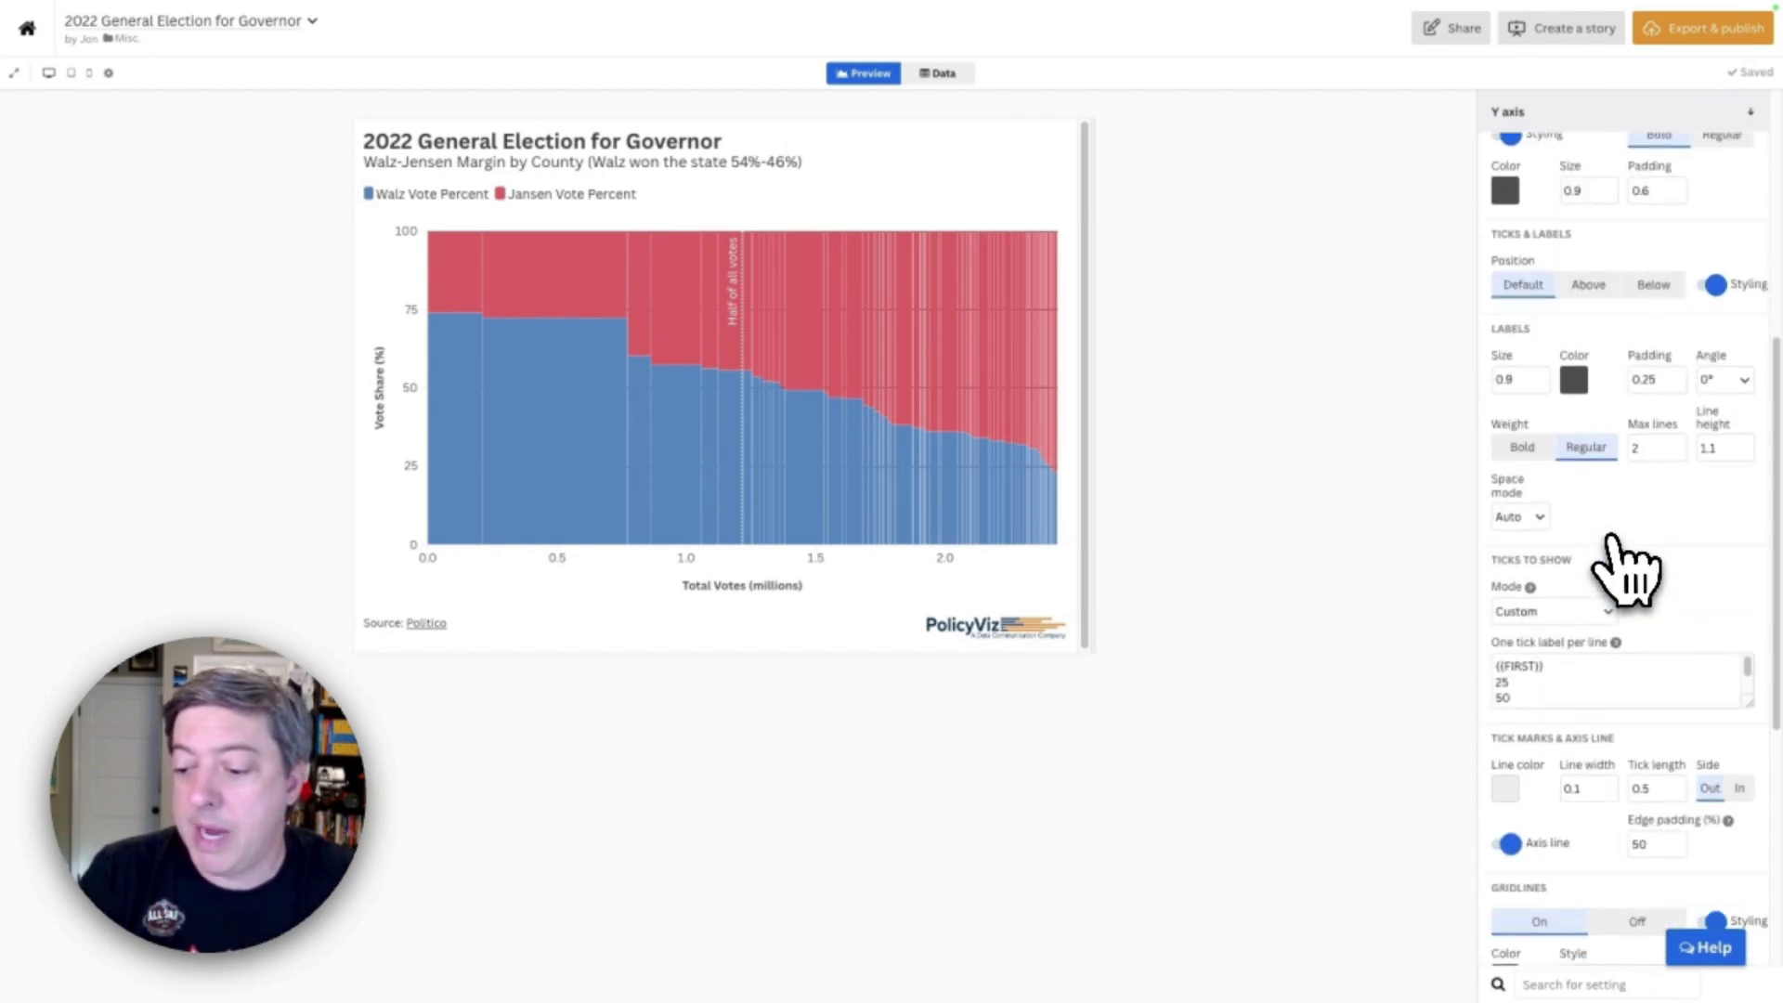
left_click_drag(1736, 714, 1738, 798)
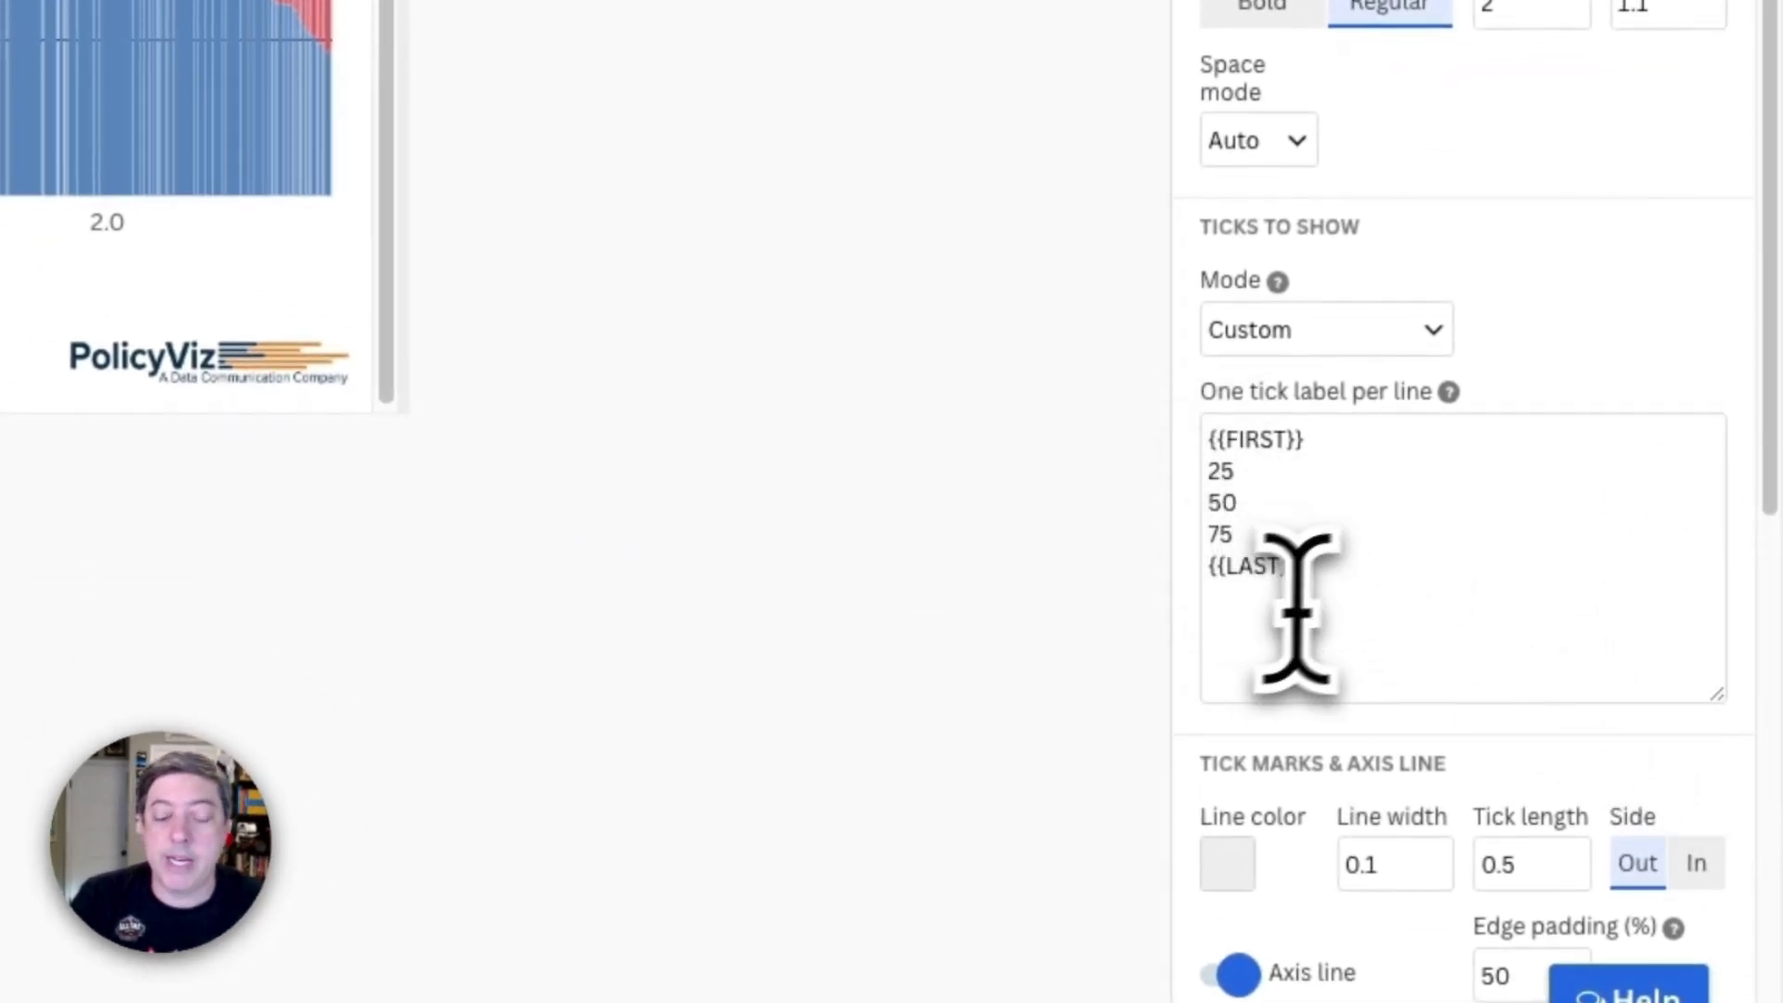
left_click_drag(1316, 580, 1186, 350)
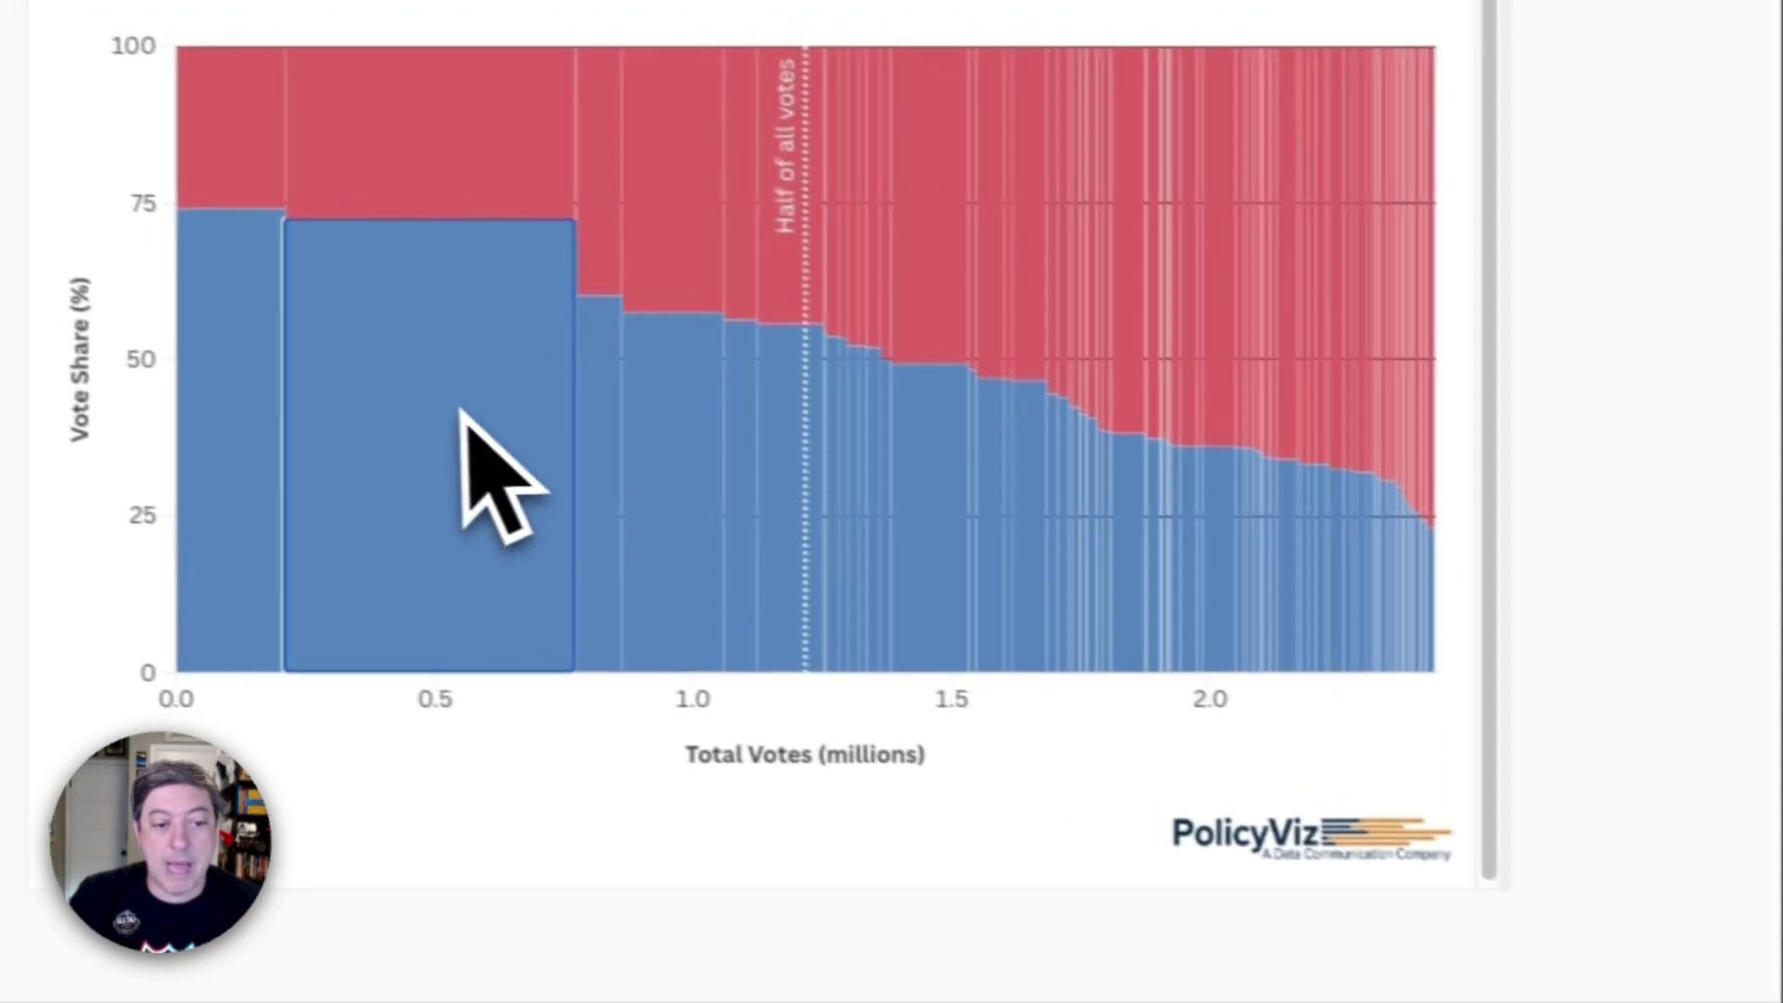
mouse_move(465, 413)
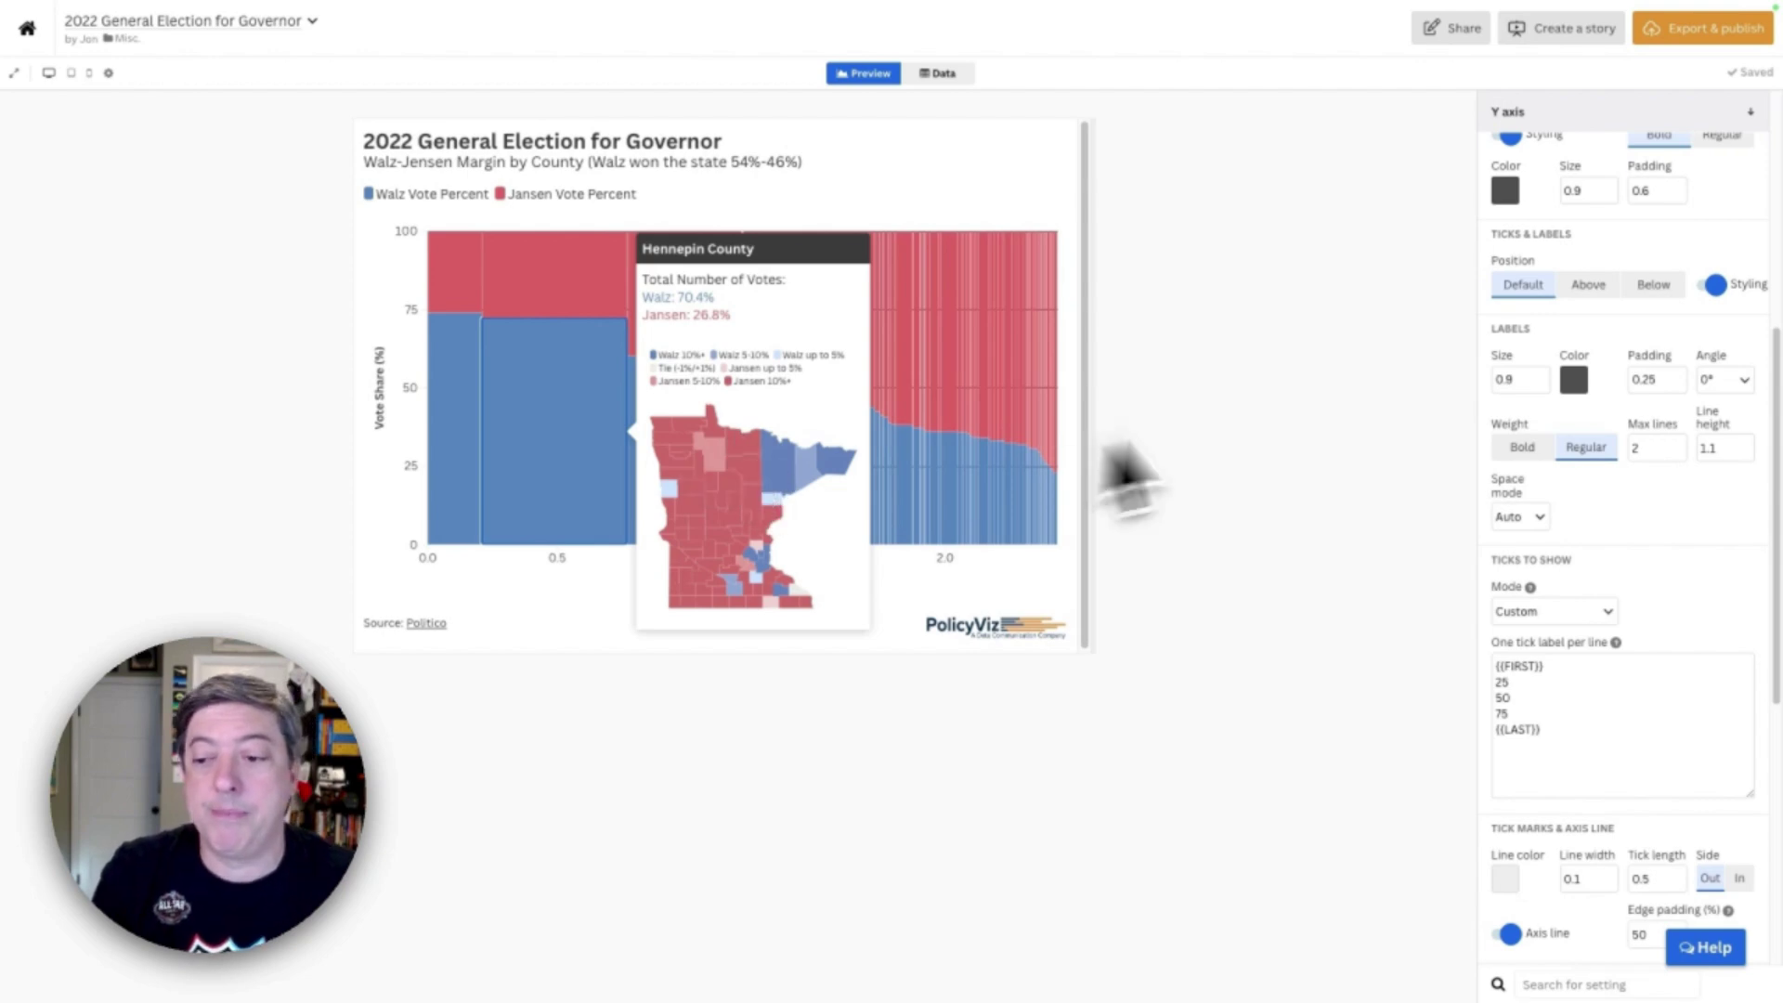
- Collapse Y axis and expand Popups & panels, showing Popup custom main content in an enlarged editor
scroll(1592, 422, "up", 10)
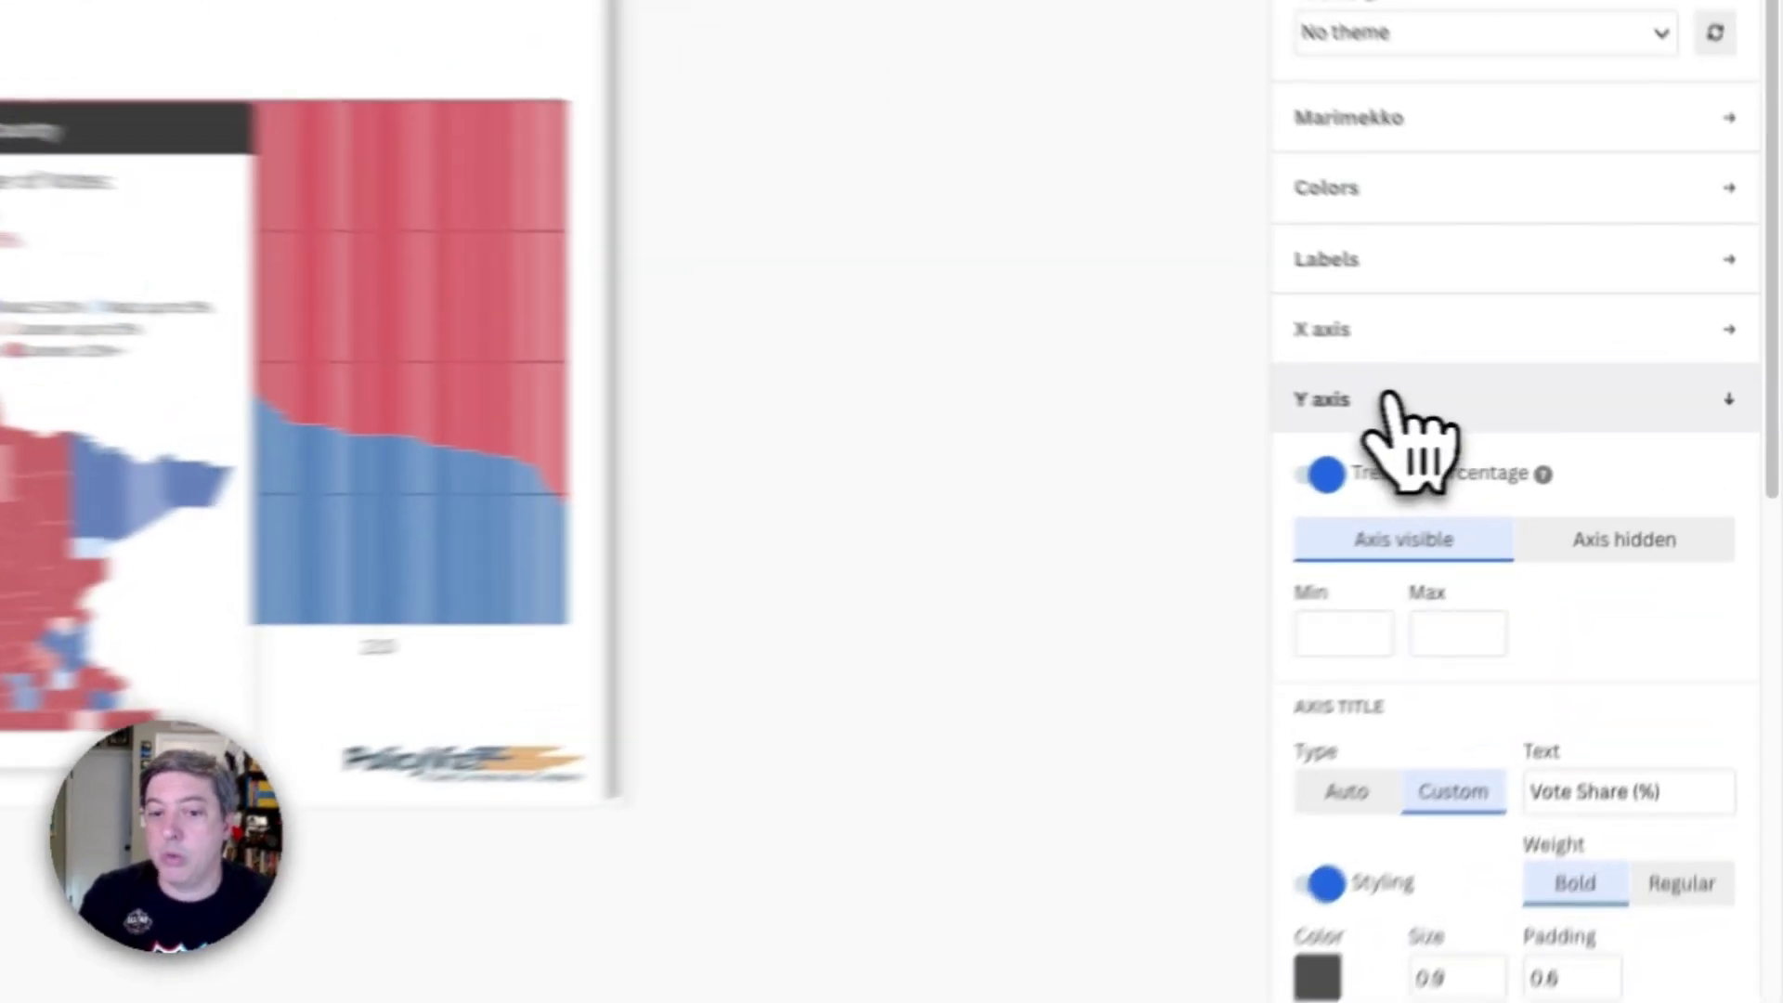
left_click(1390, 397)
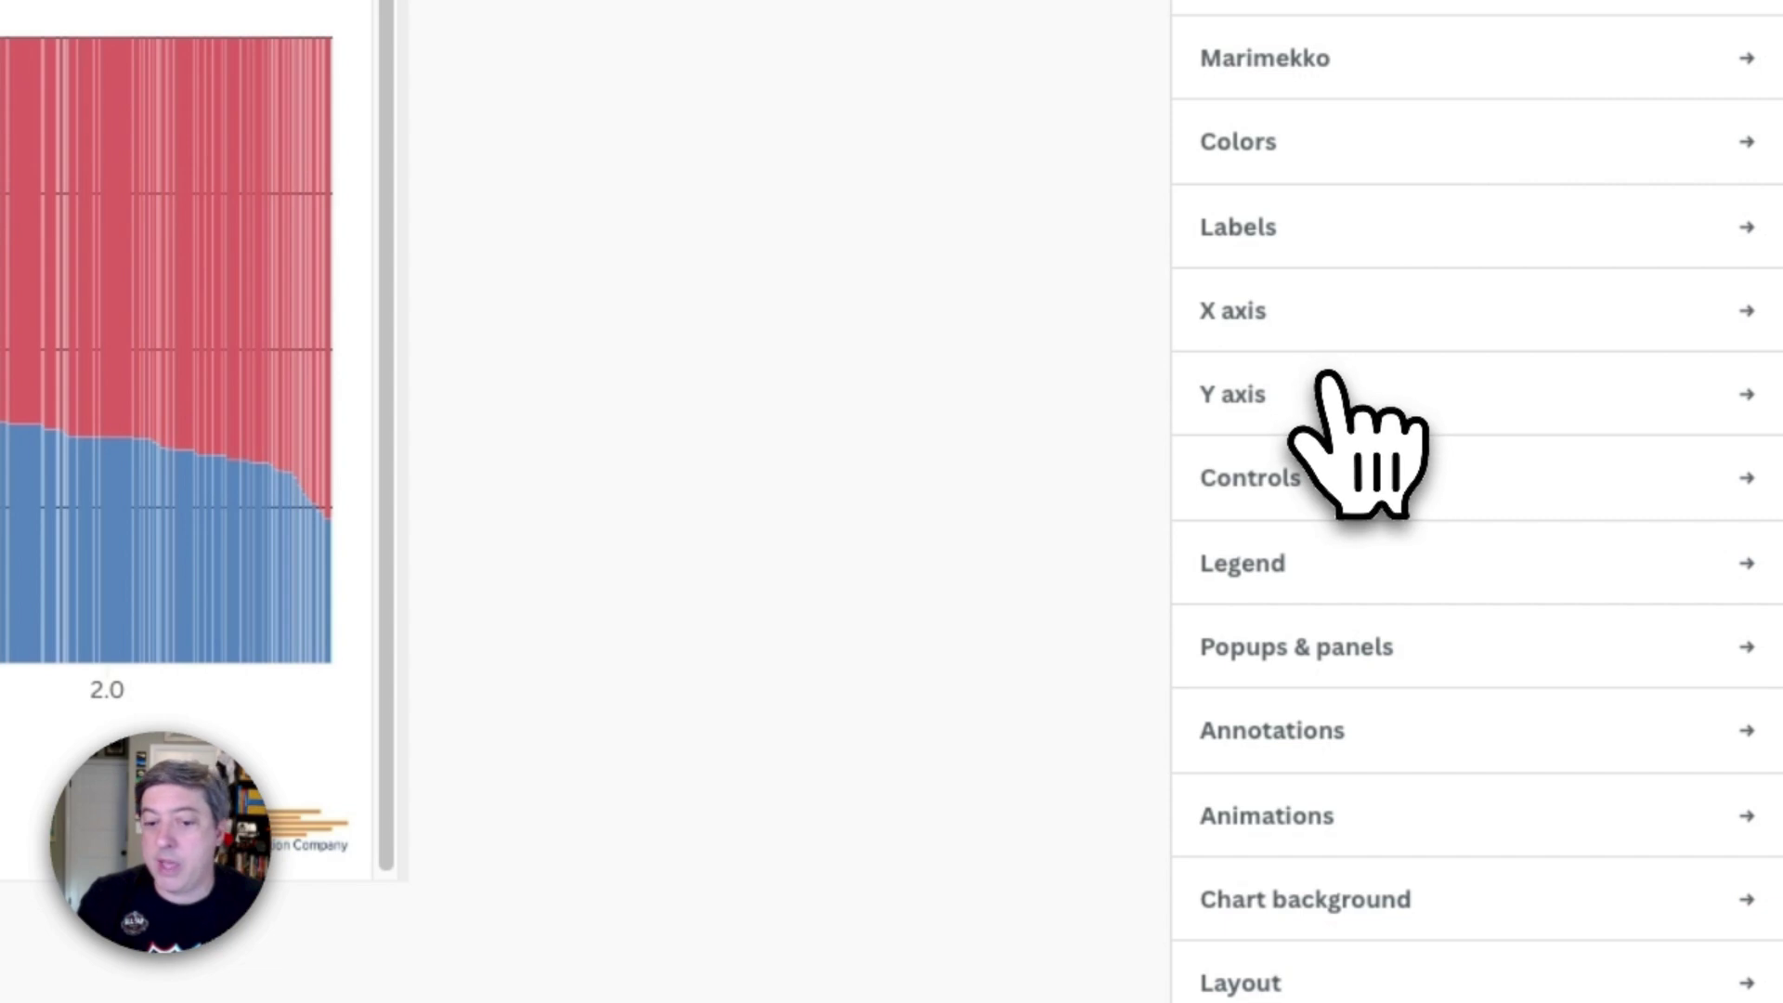
left_click(1276, 640)
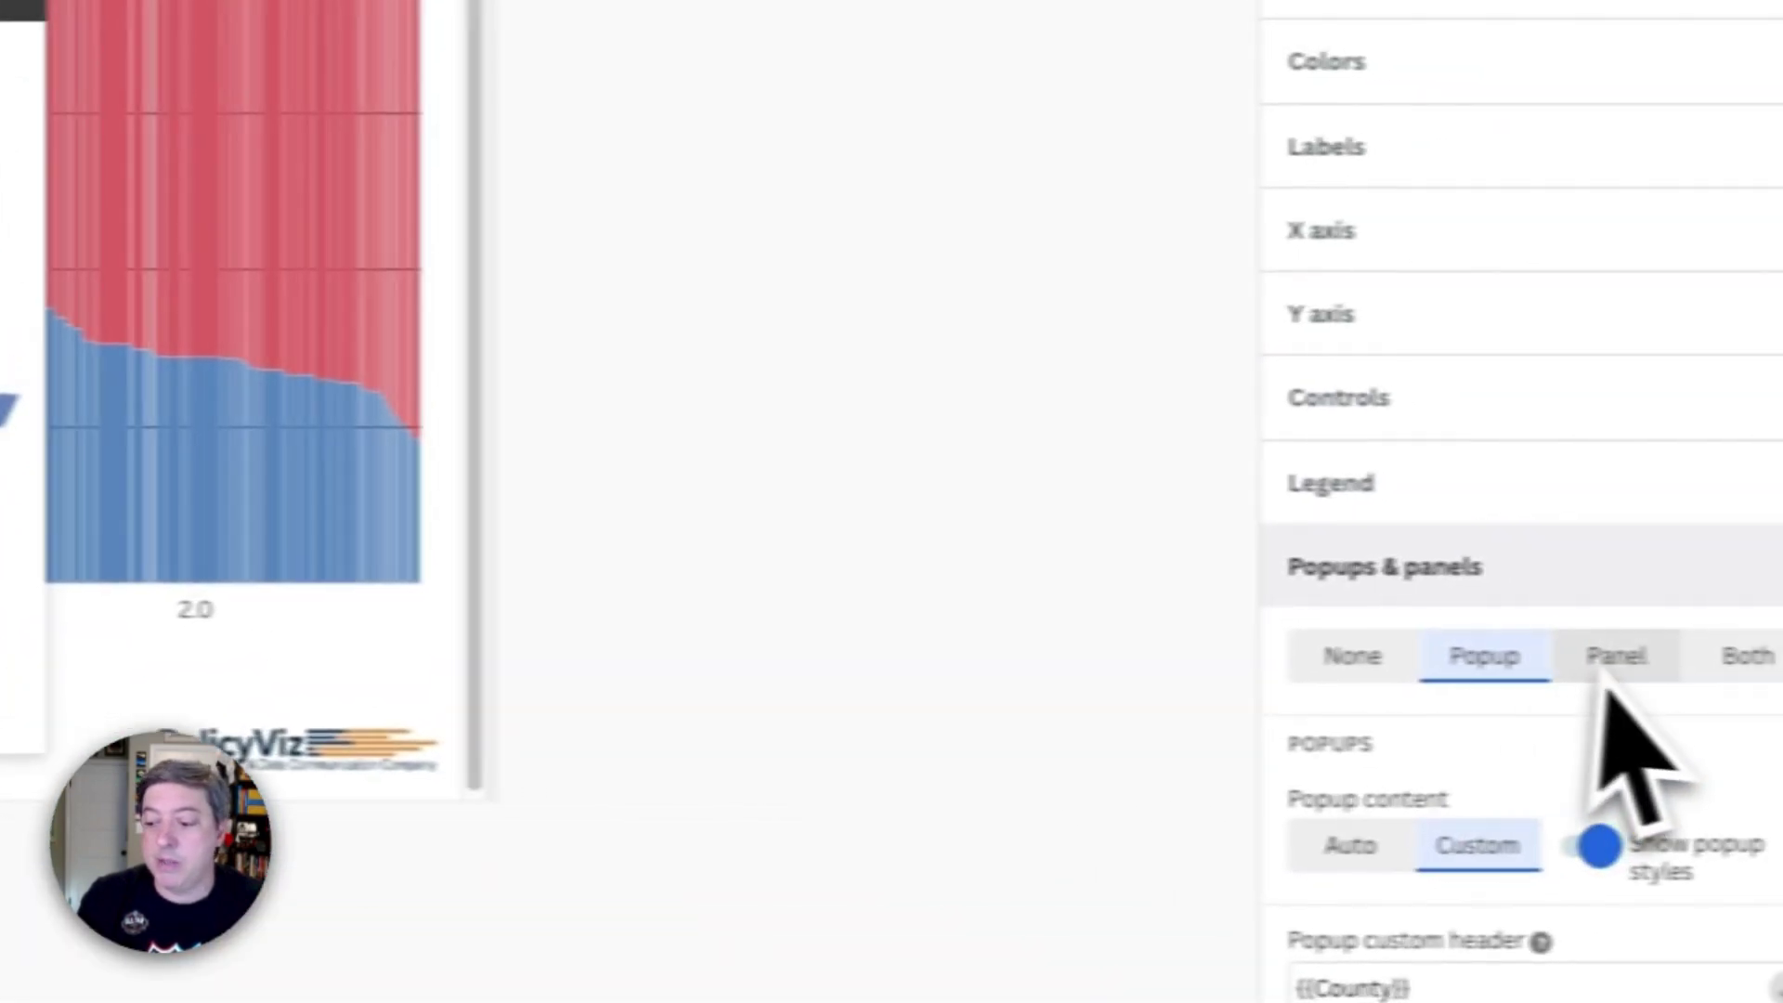
scroll(1560, 771, "down", 1)
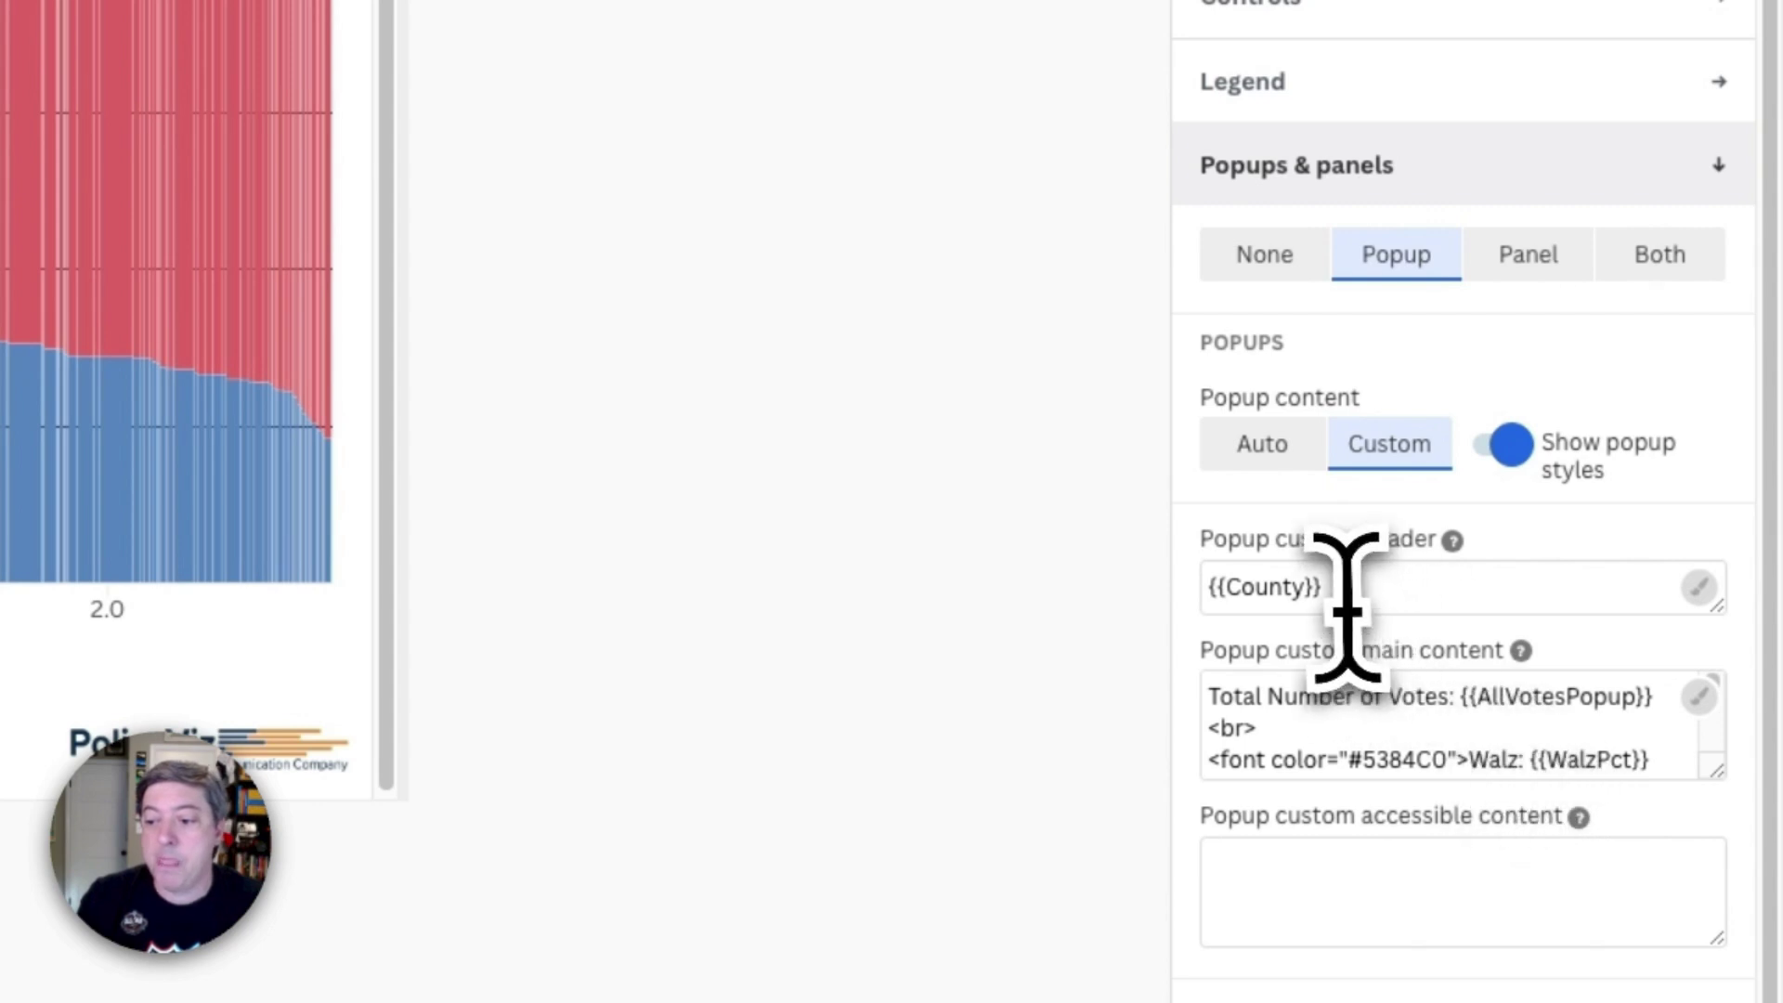
left_click_drag(1342, 589, 1203, 590)
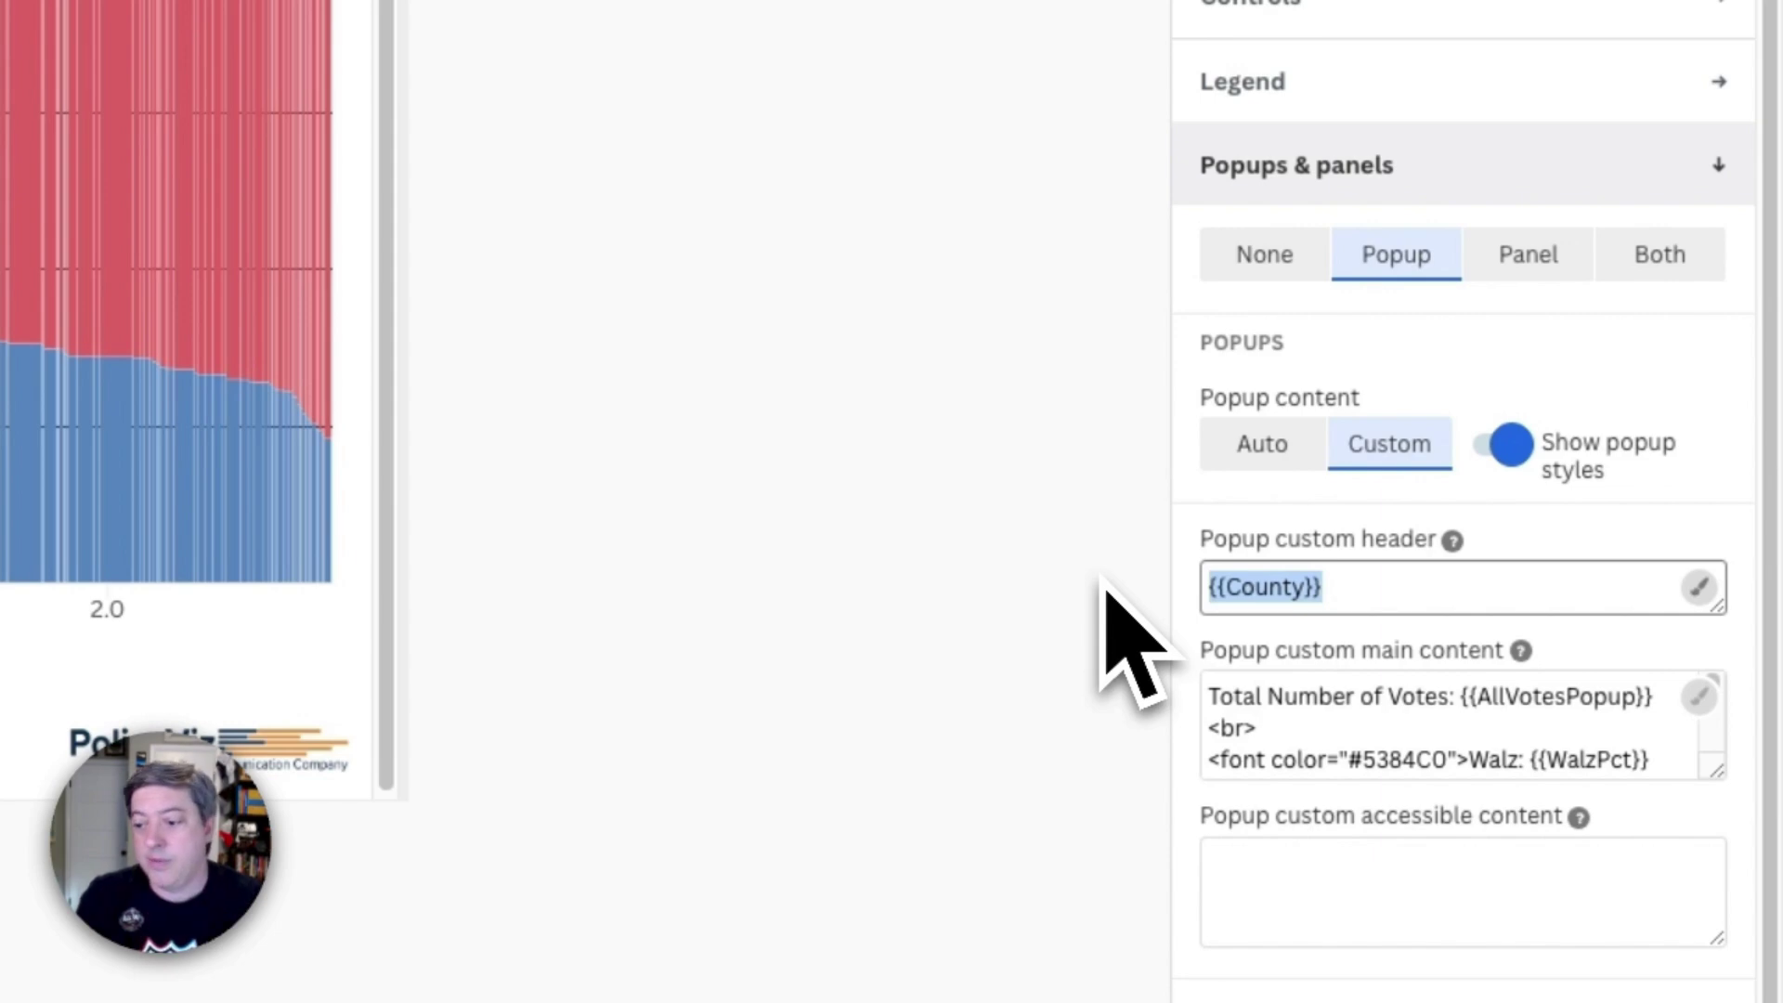
left_click(1698, 697)
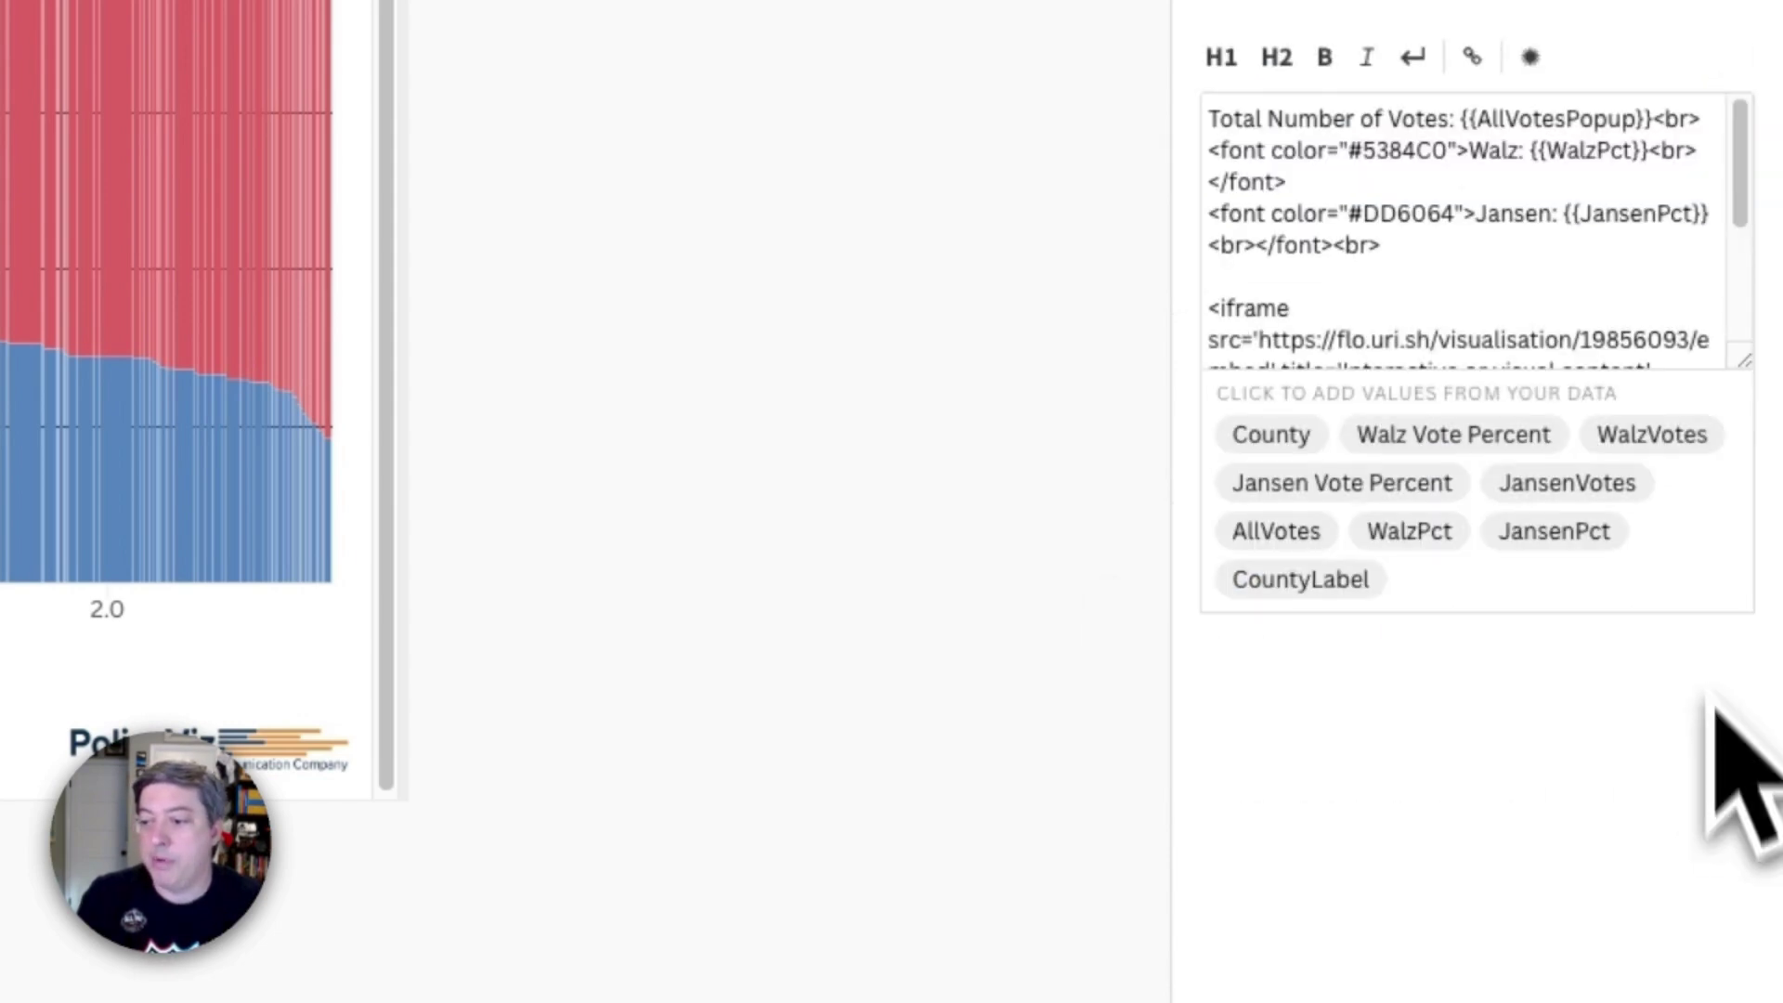
left_click_drag(1742, 364, 1734, 864)
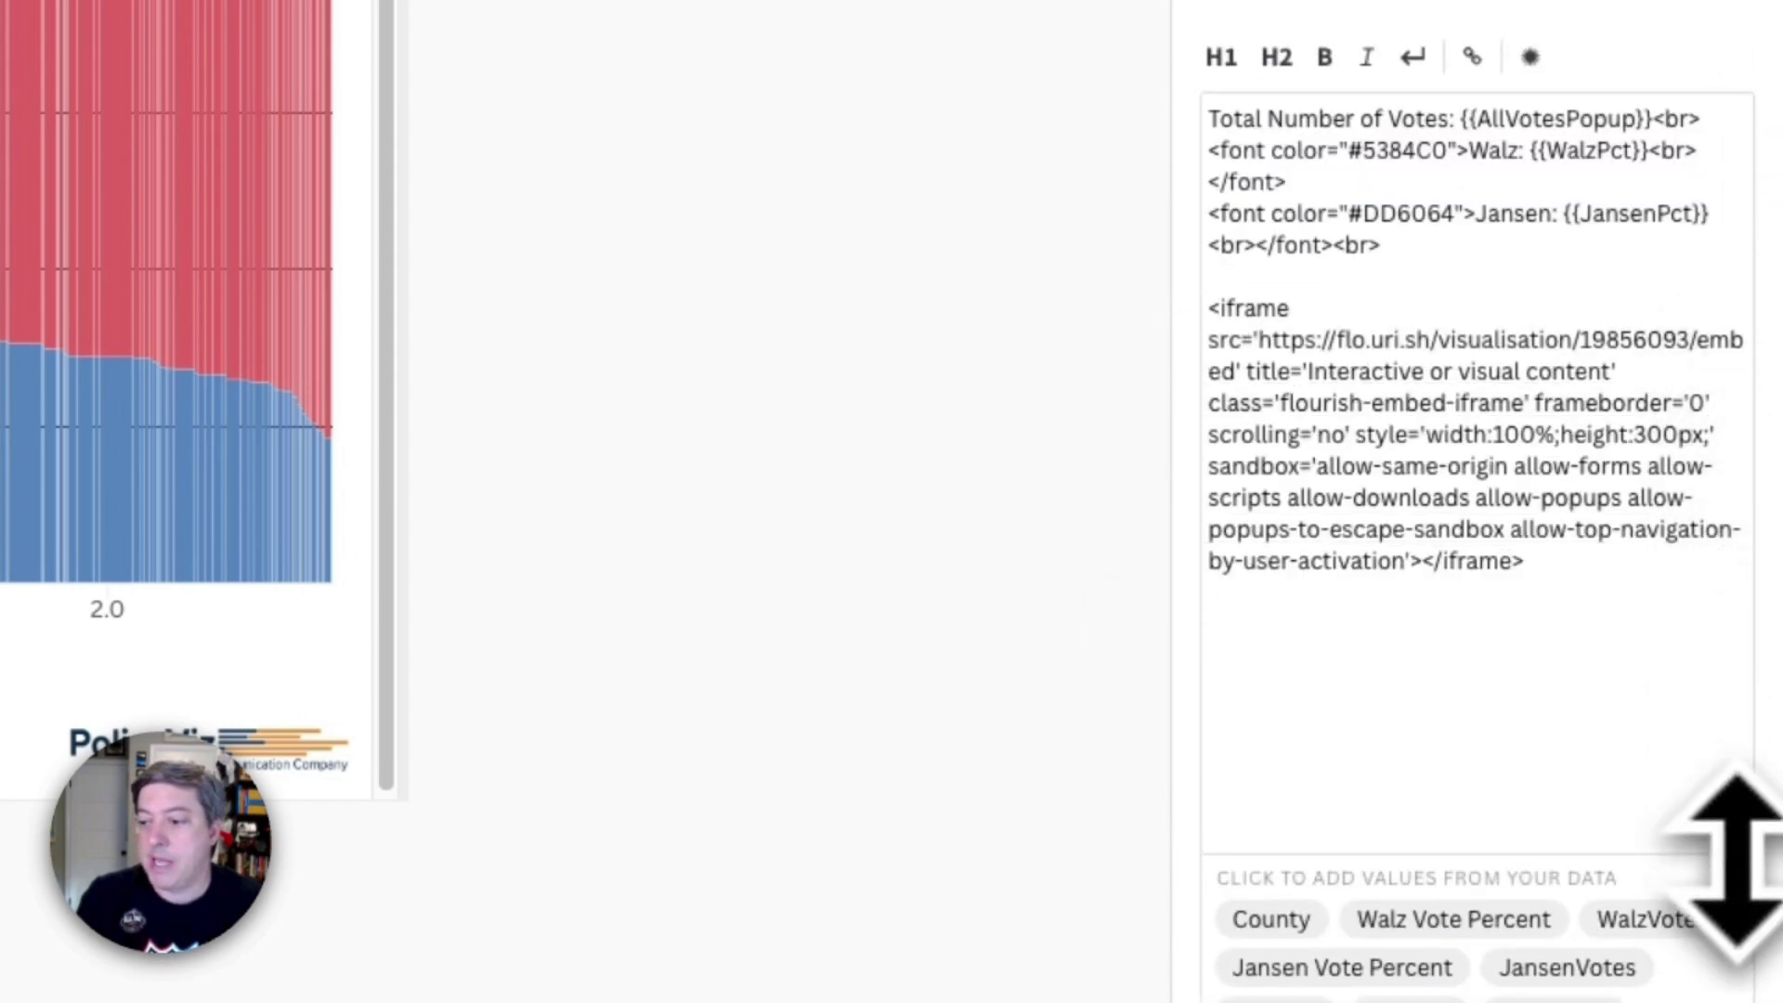
- Select the popup HTML's total-votes, Walz and Jansen lines, then the line coloring the Walz percentage
left_click(1442, 114)
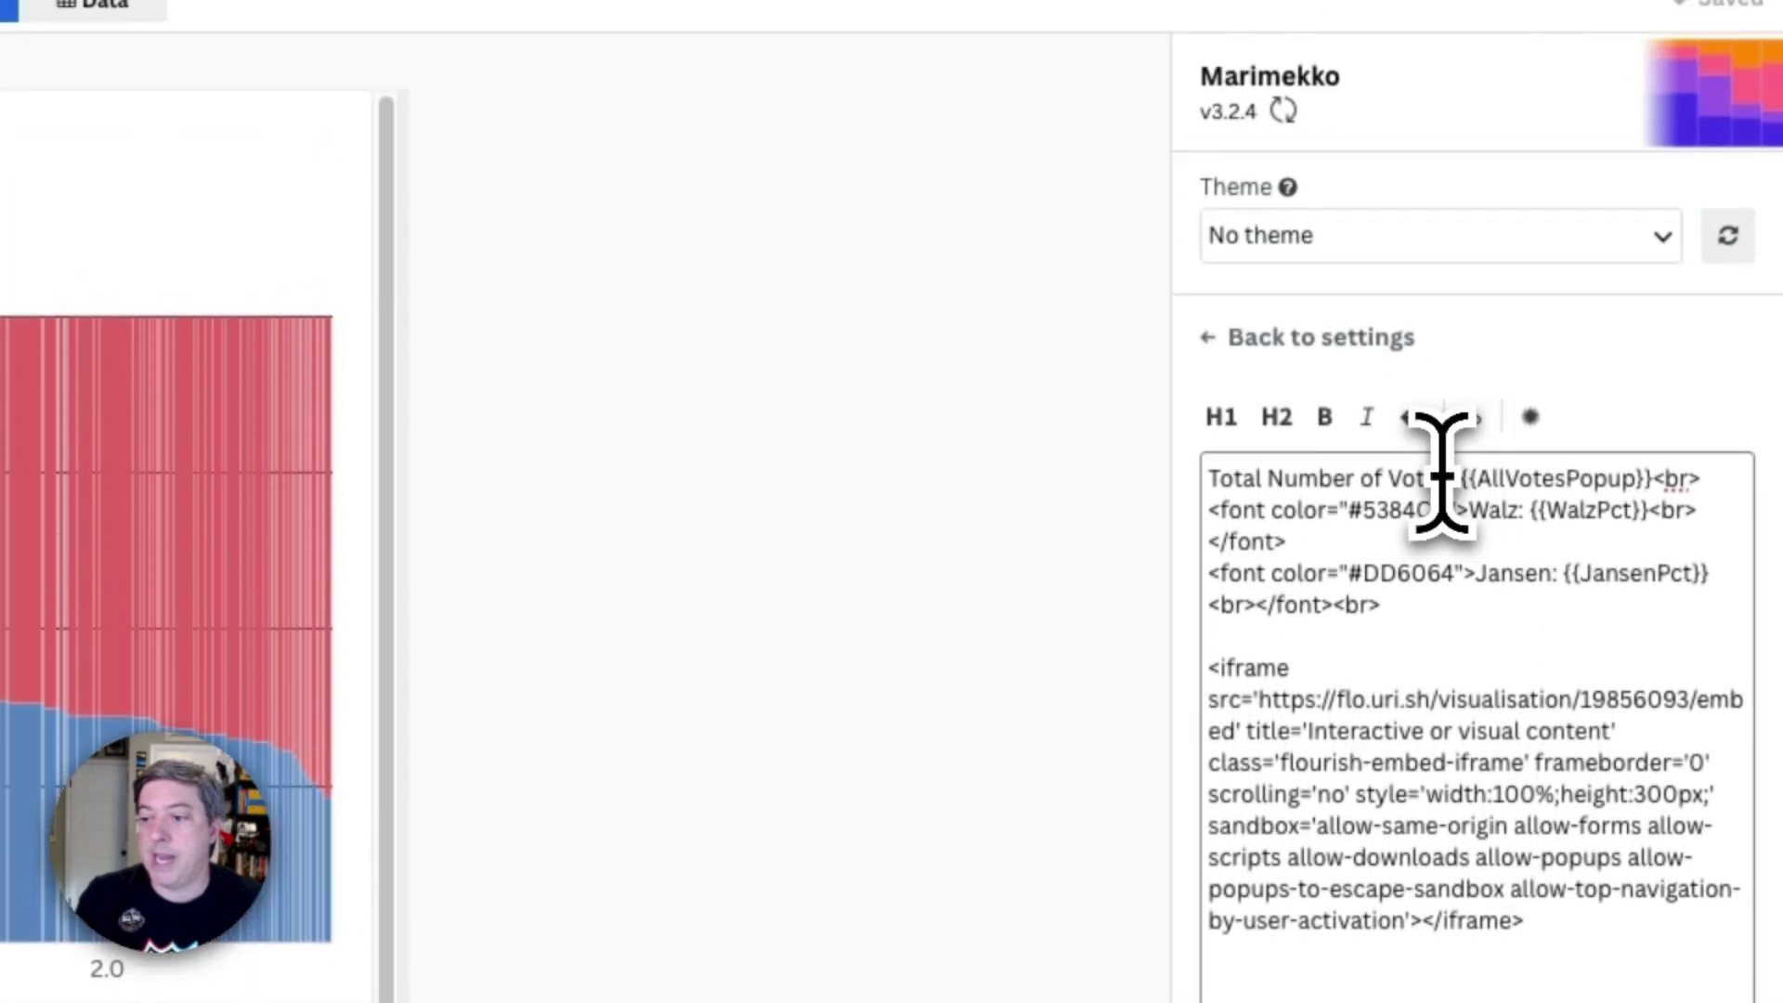
left_click_drag(1442, 476, 1182, 472)
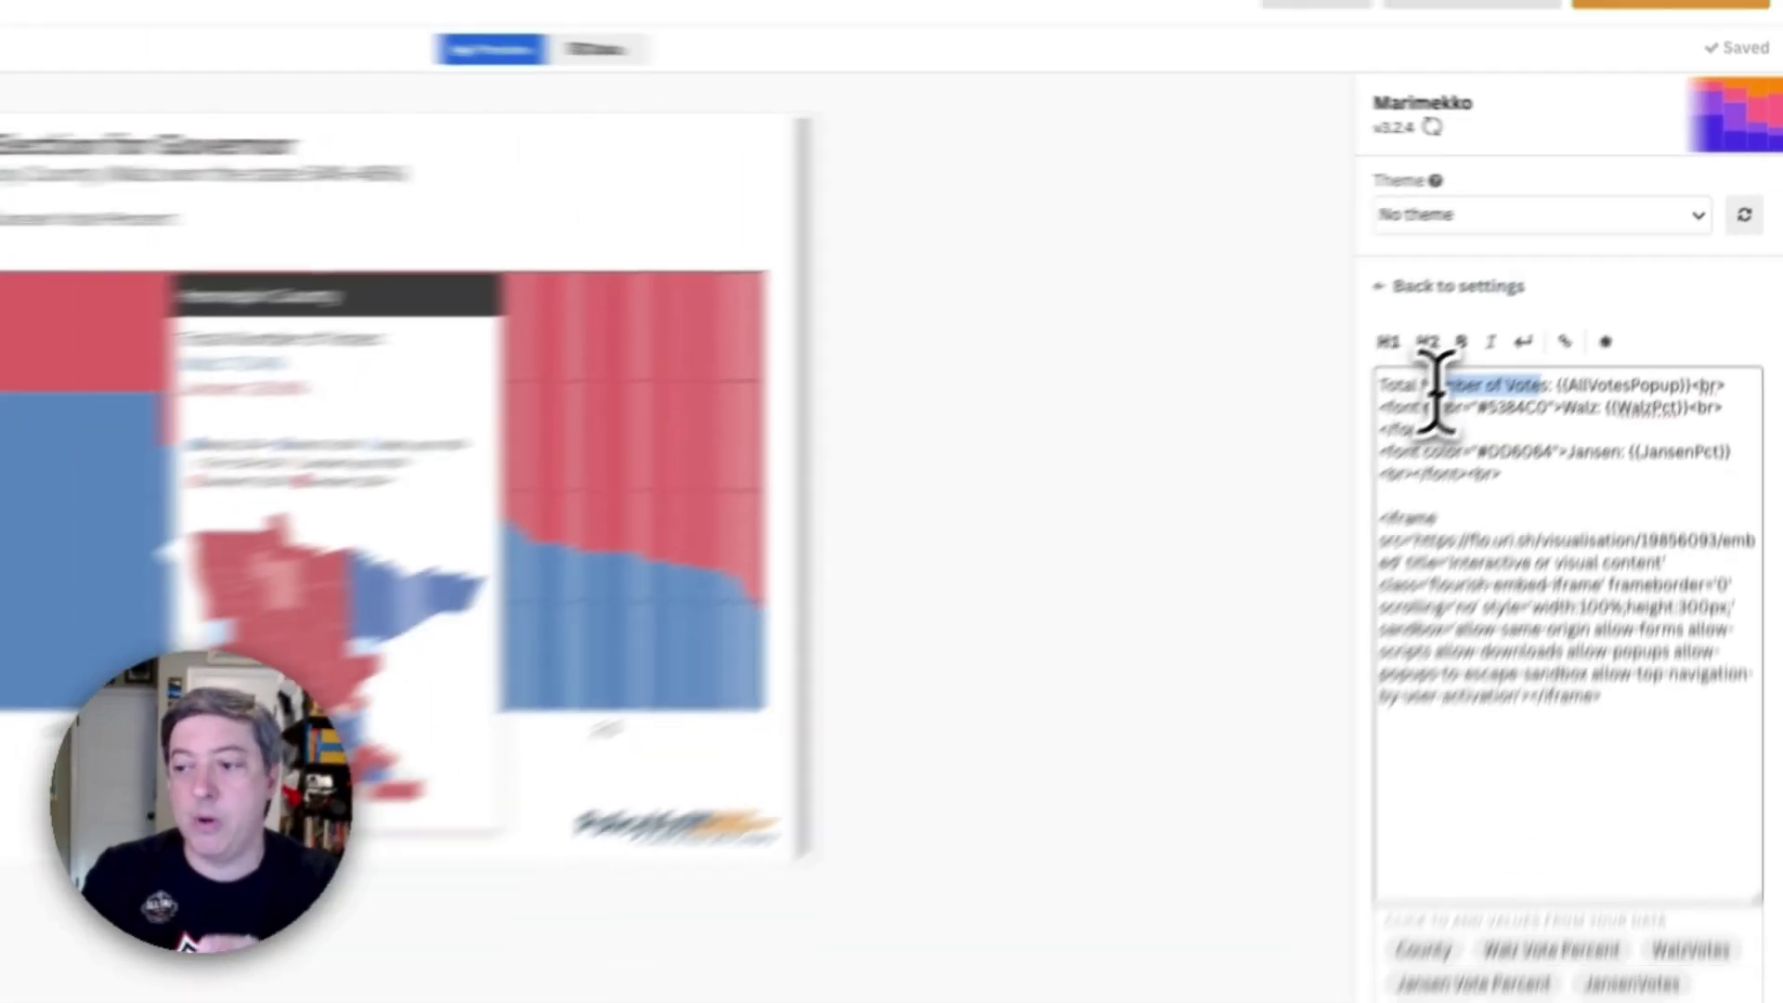
left_click_drag(1445, 492, 1561, 555)
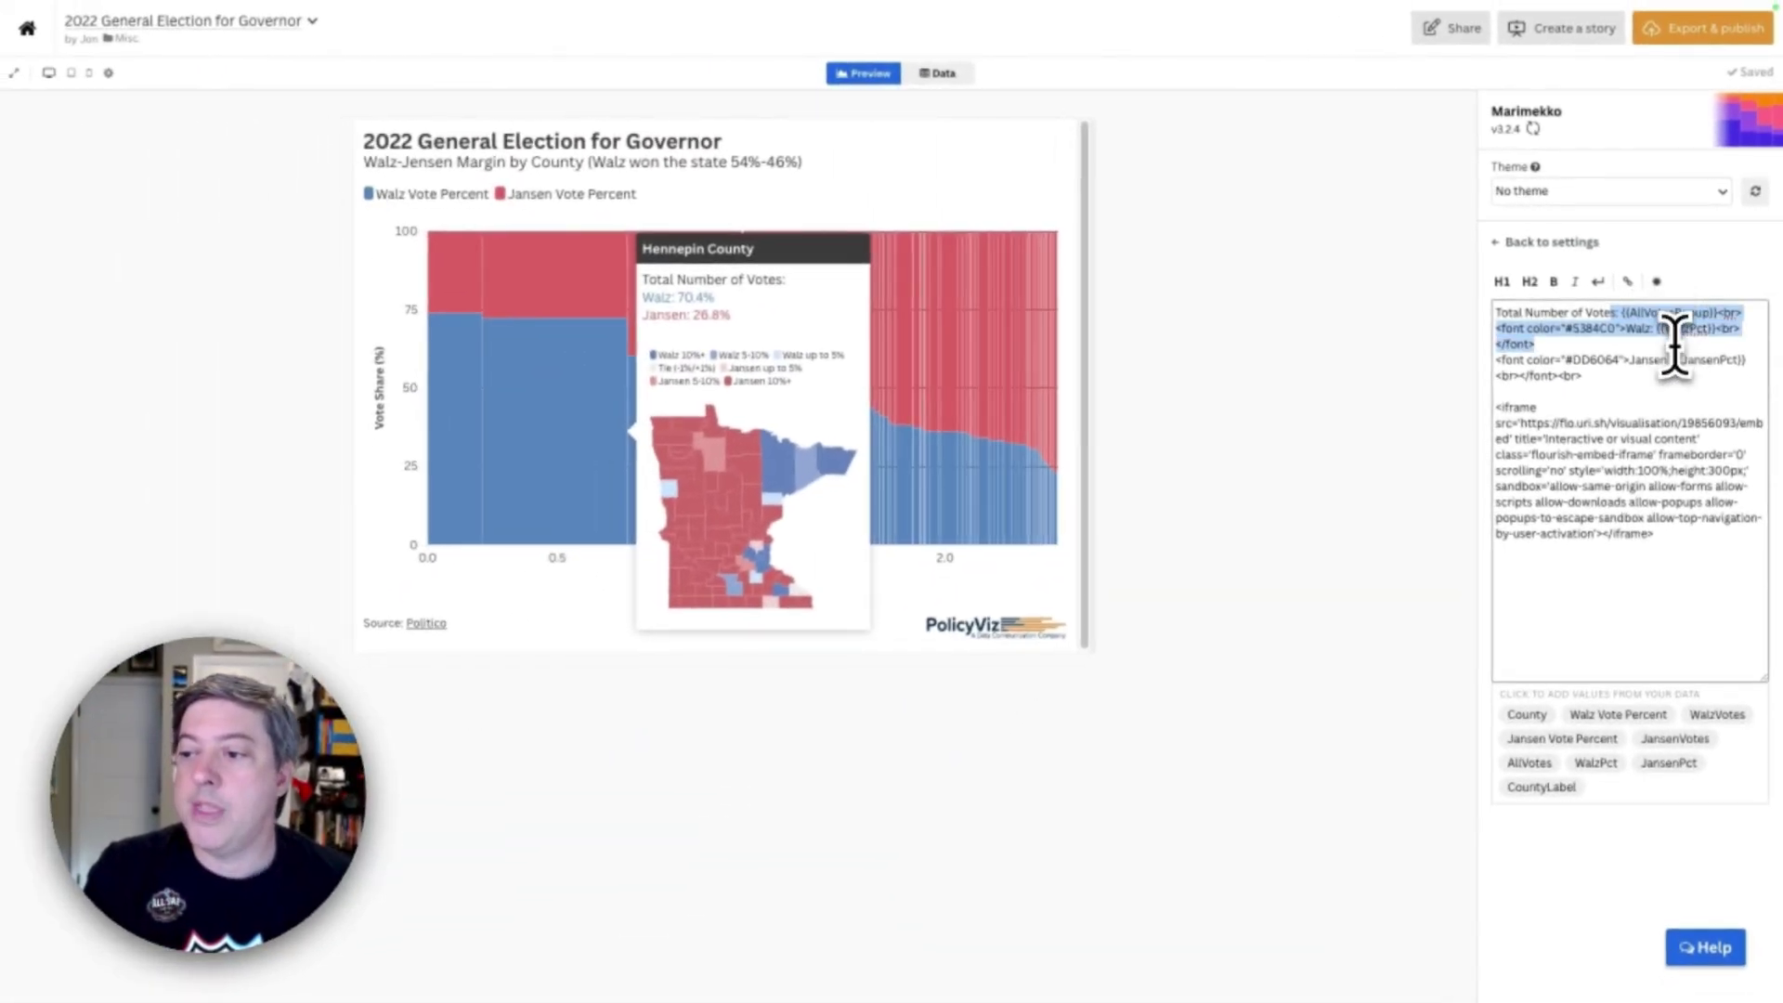
left_click_drag(1674, 346, 1677, 379)
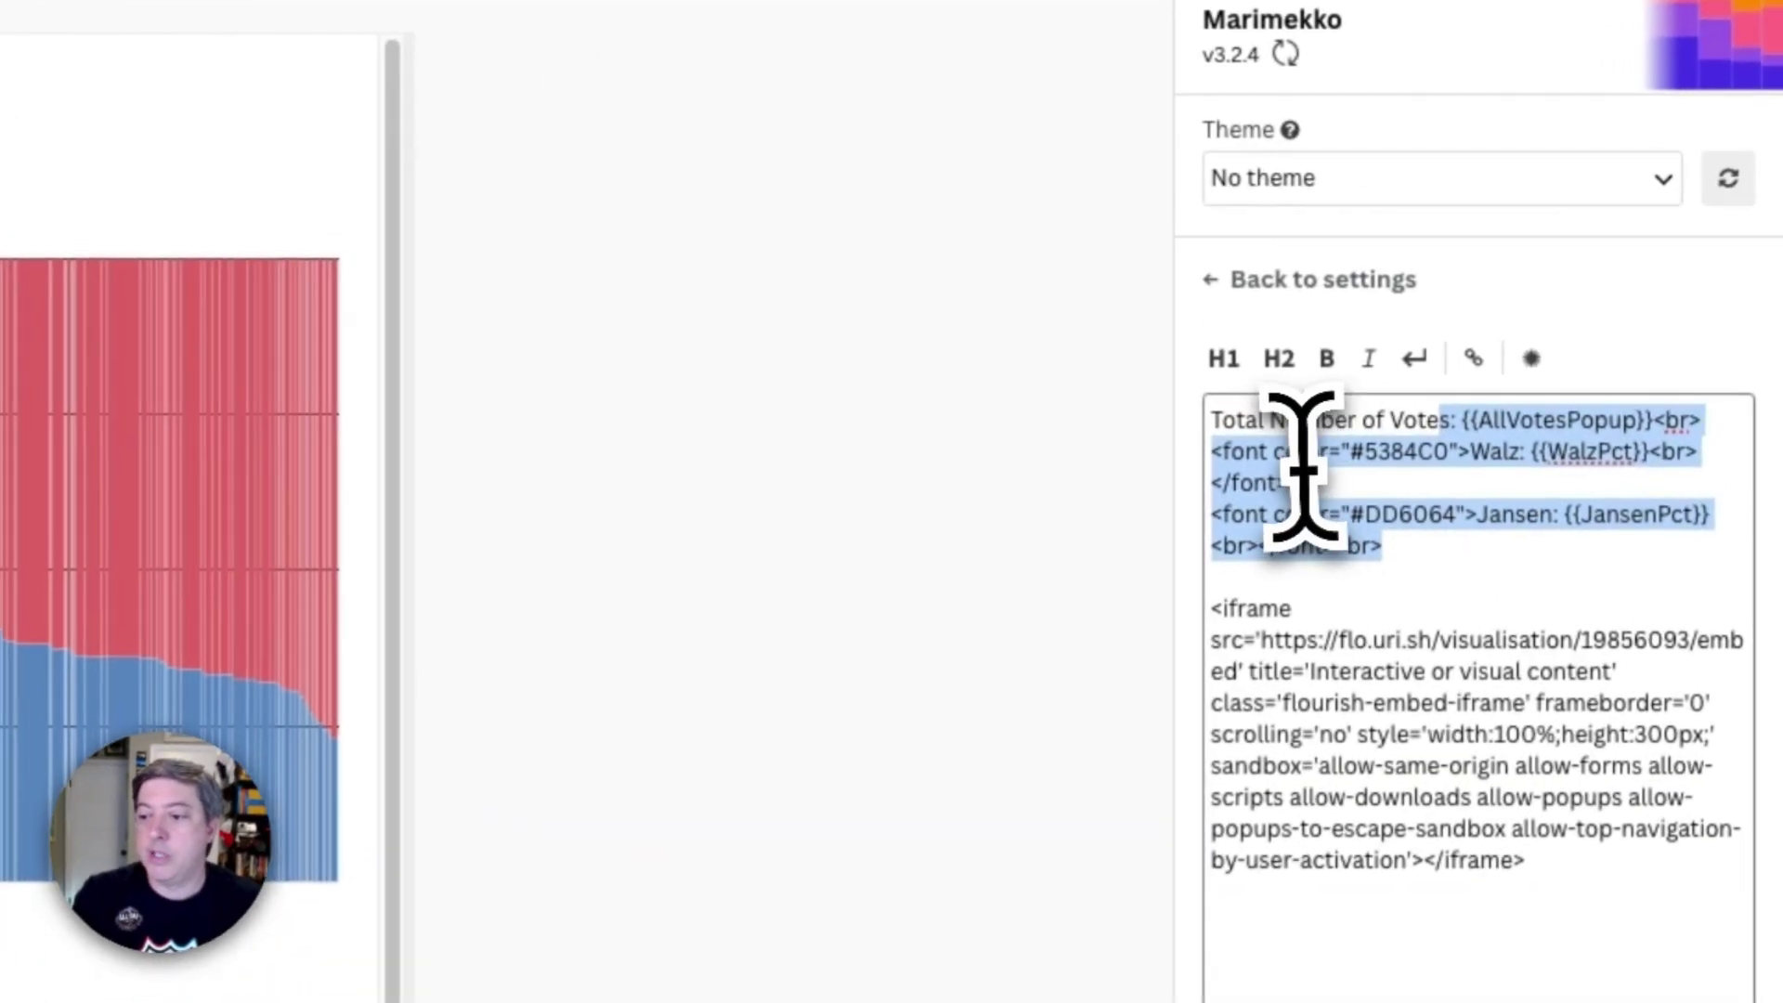
left_click(1544, 344)
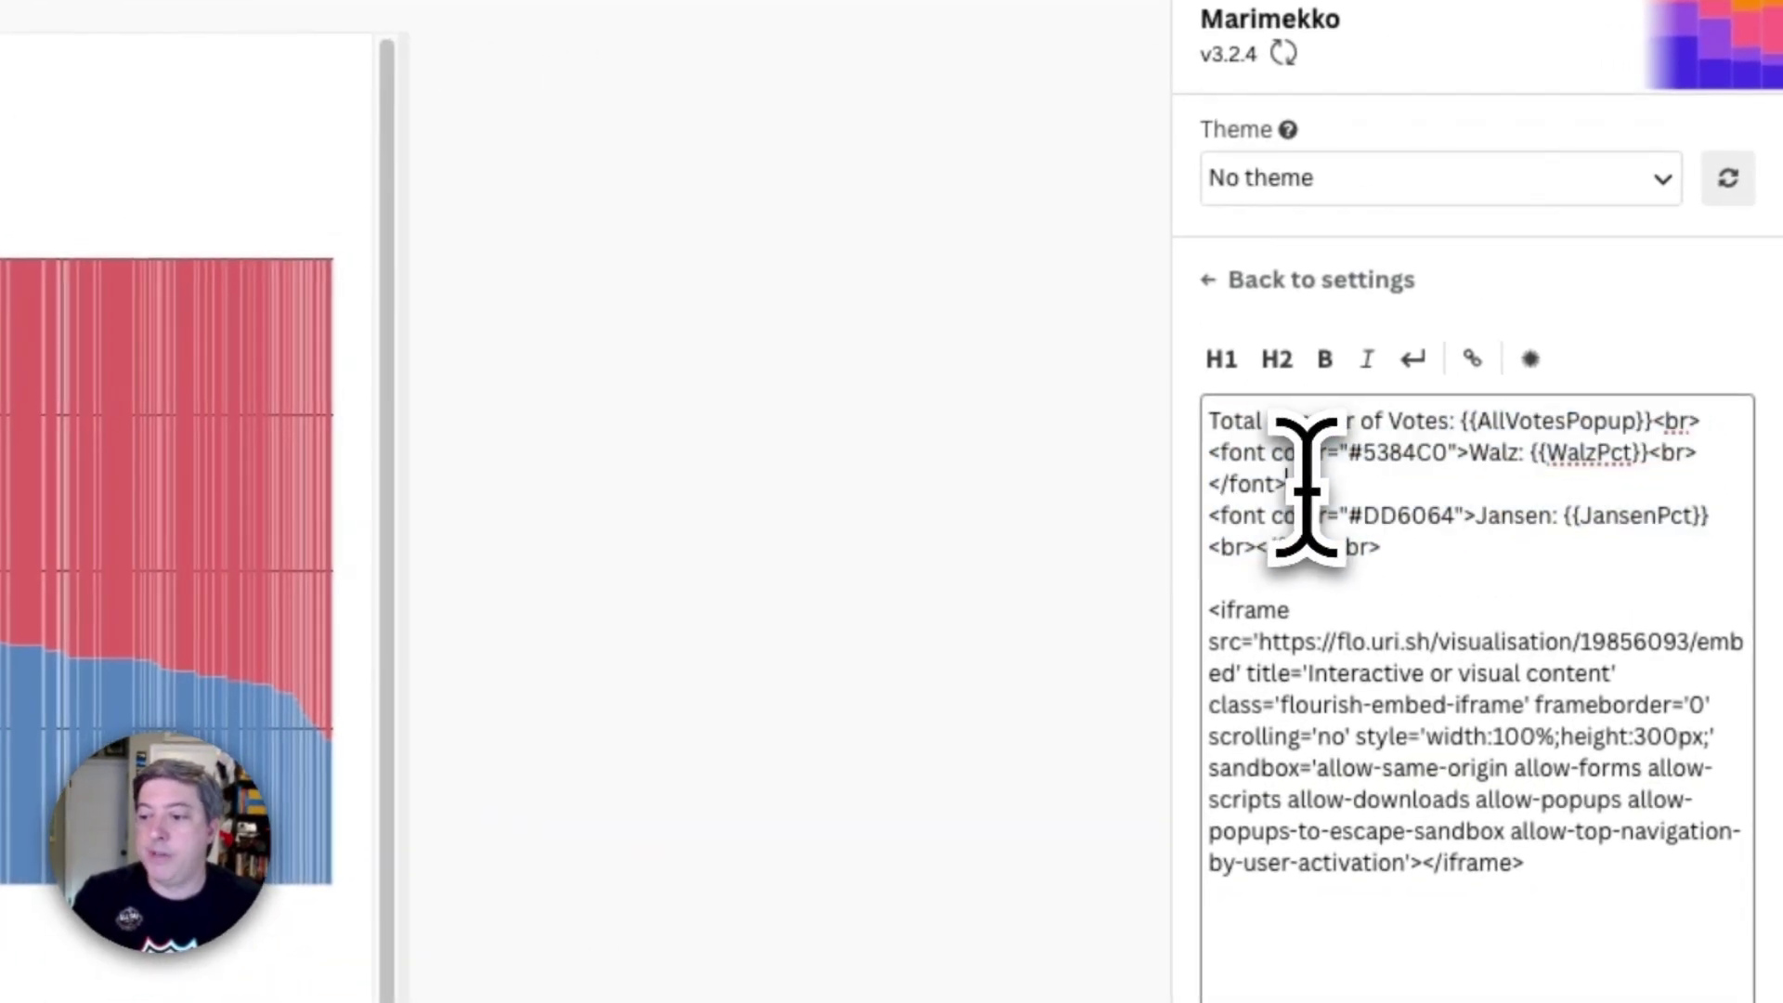
triple_click(1282, 452)
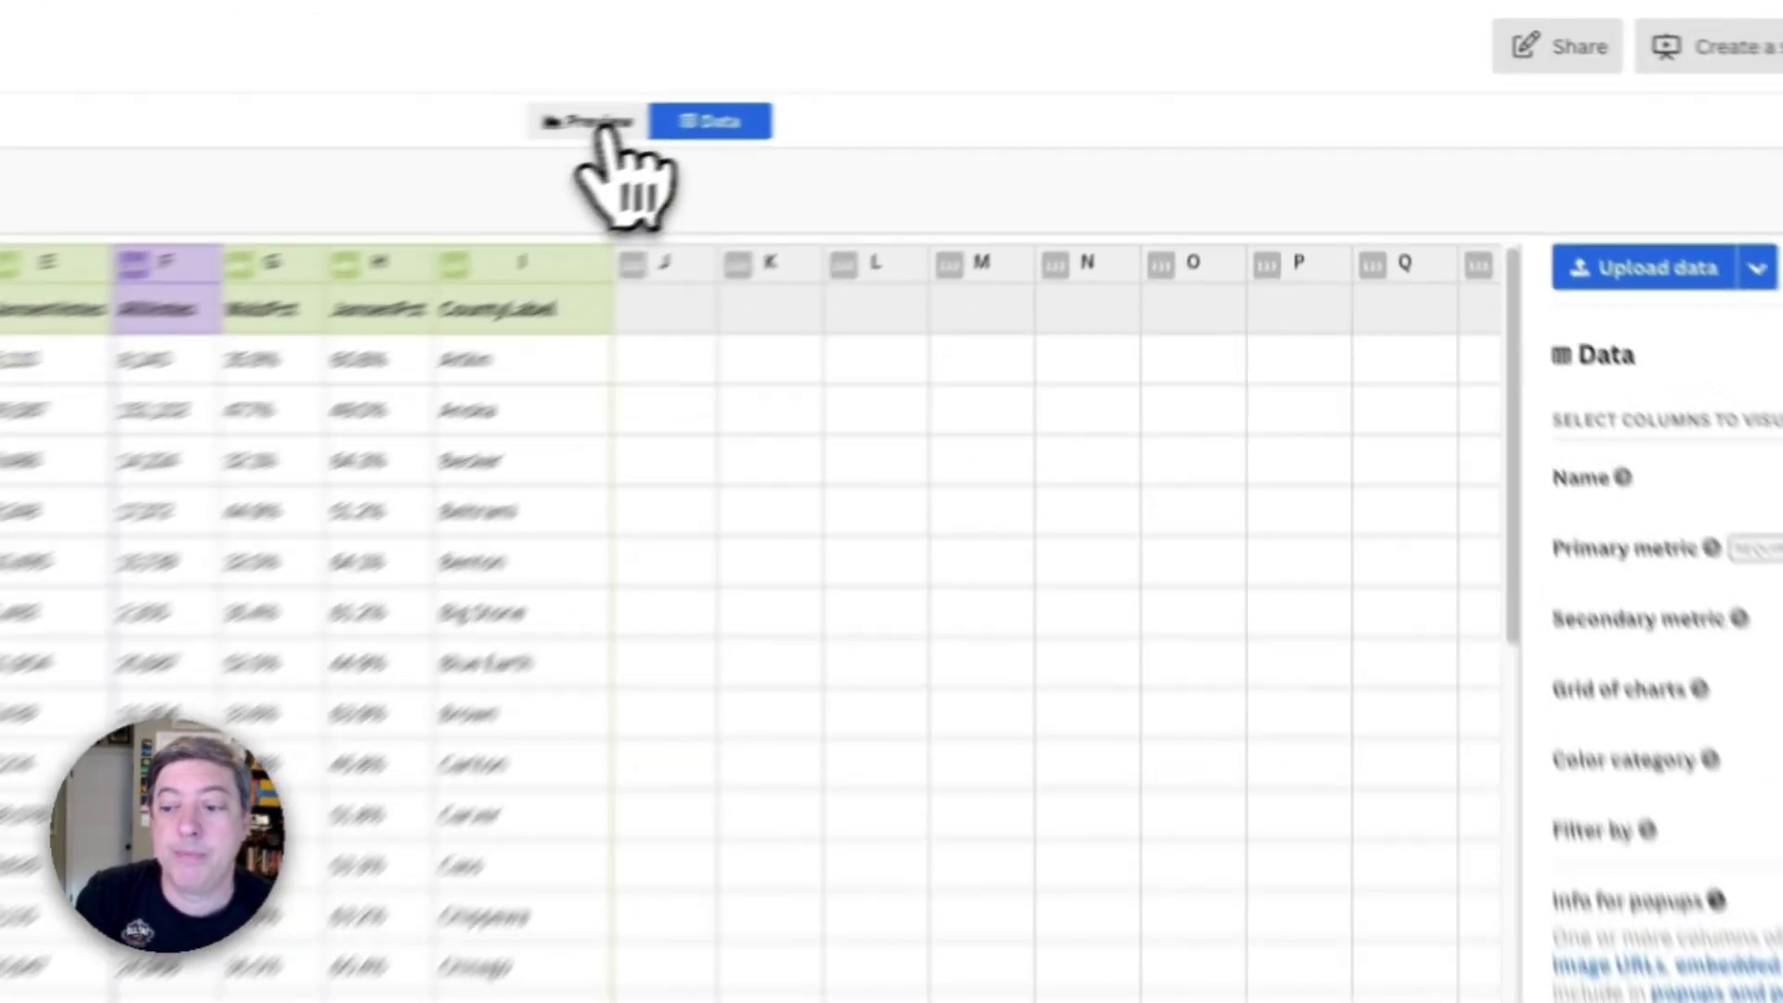
- Back in the chart preview, highlight the county-map iframe code (100% width, 300px height)
left_click(863, 73)
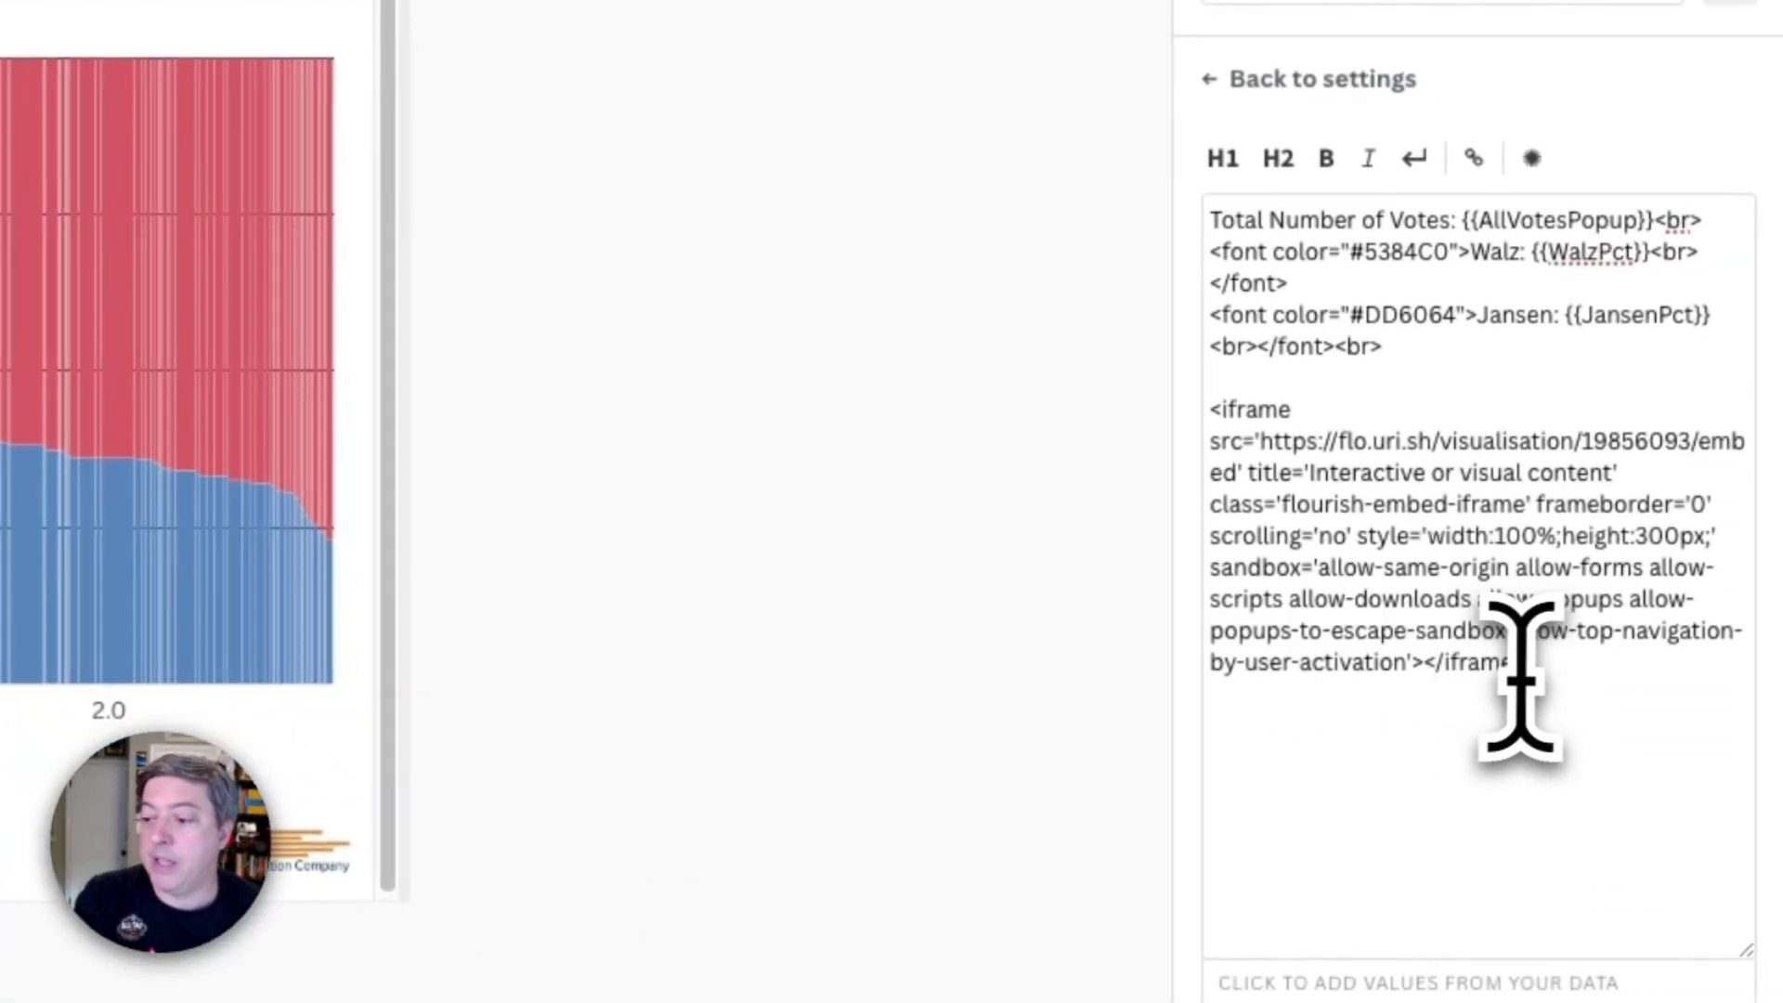
left_click_drag(1523, 660, 1125, 409)
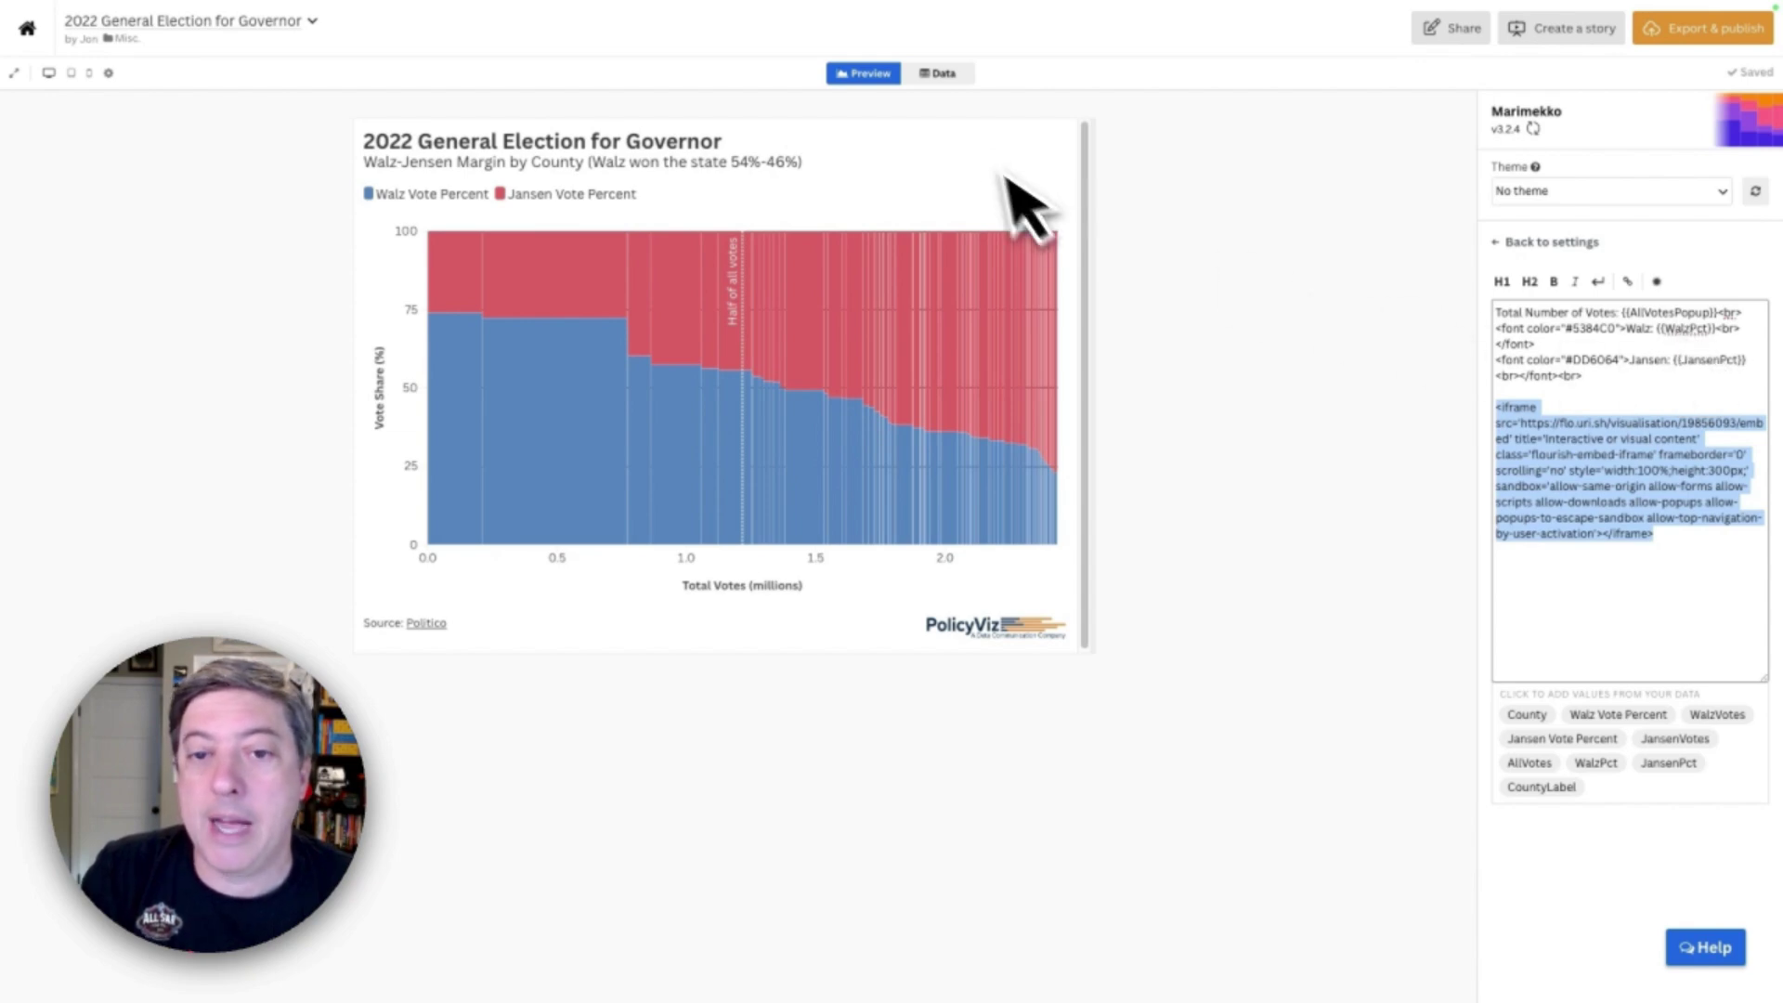
- Copy the 'Walz Vote Percent' header from the data sheet and paste it over WalzPct and JansenPct
left_click(937, 72)
double_click(288, 199)
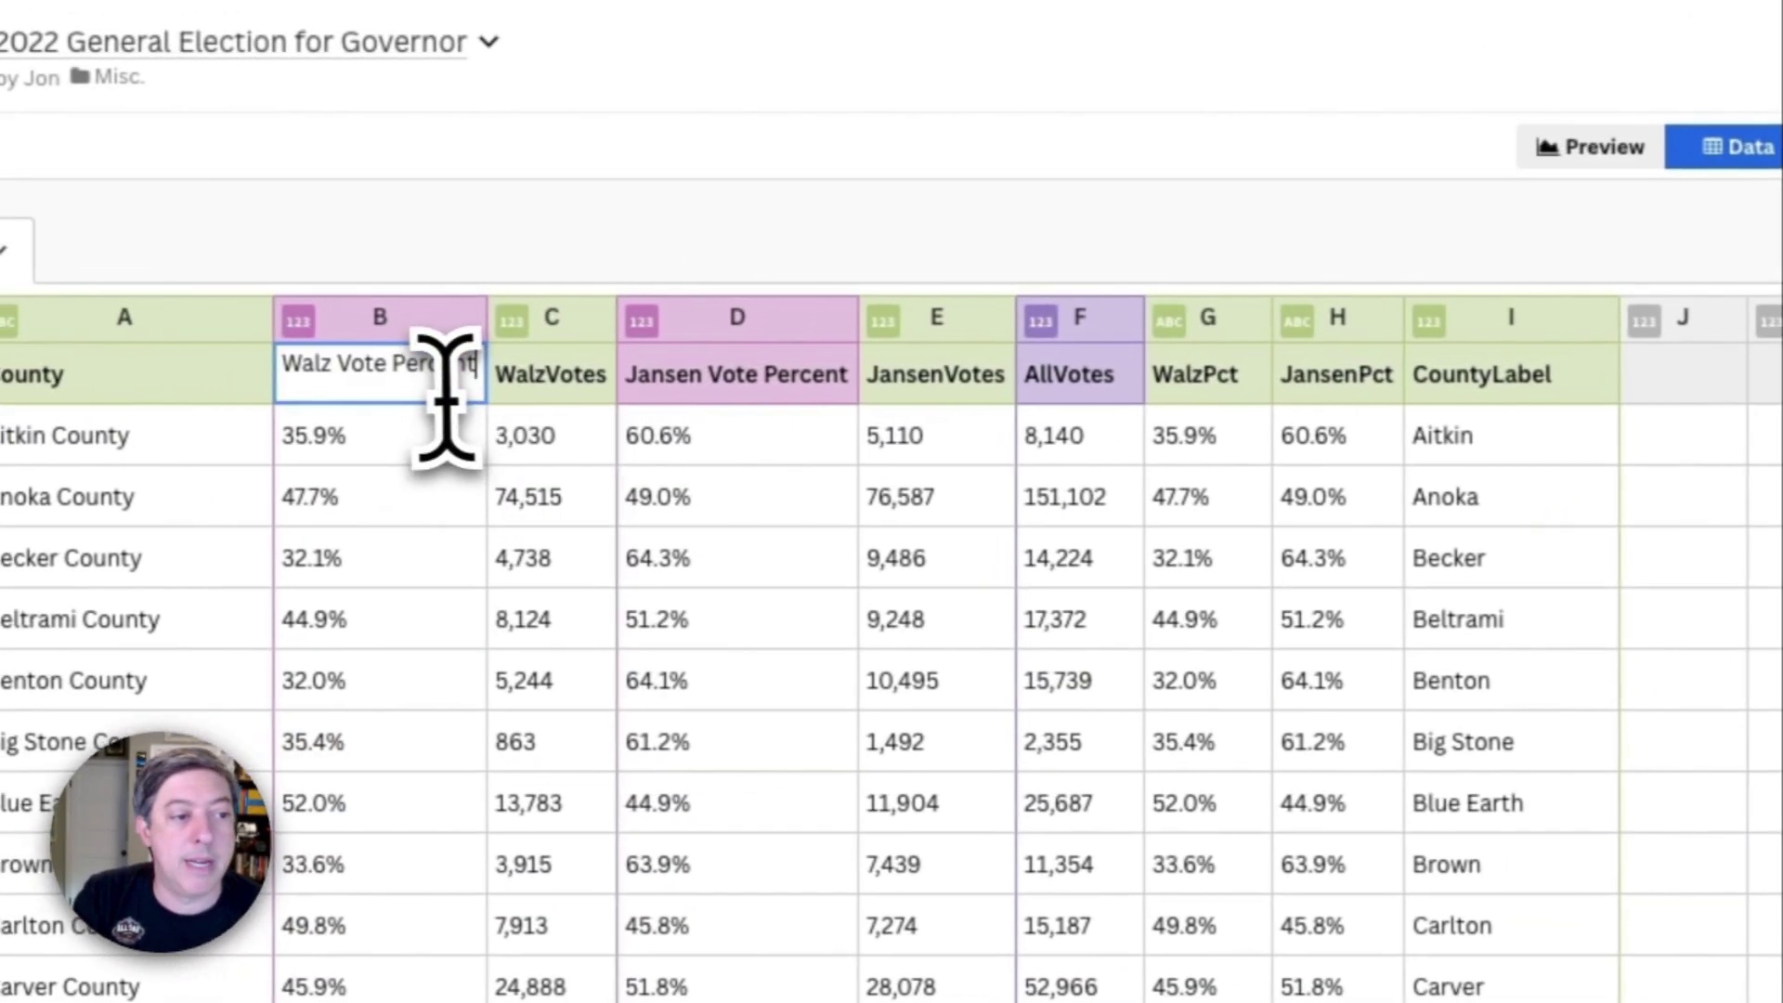
key("ctrl+a")
key("ctrl+c")
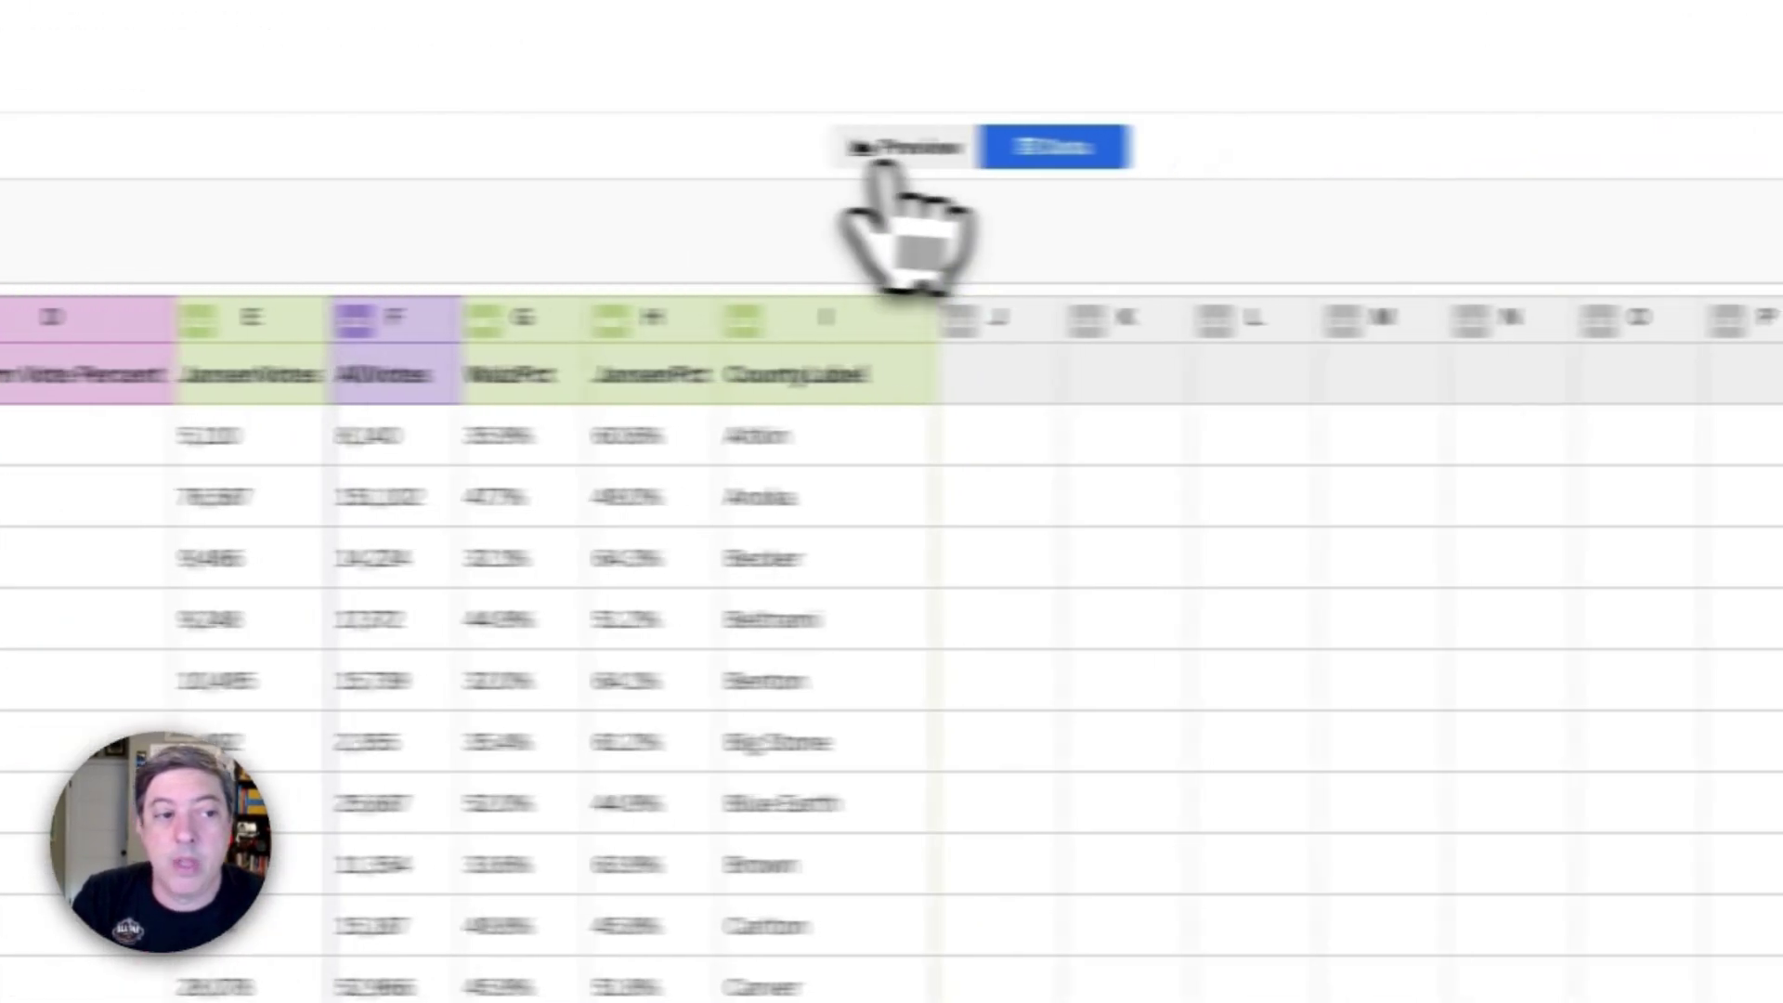
left_click(896, 149)
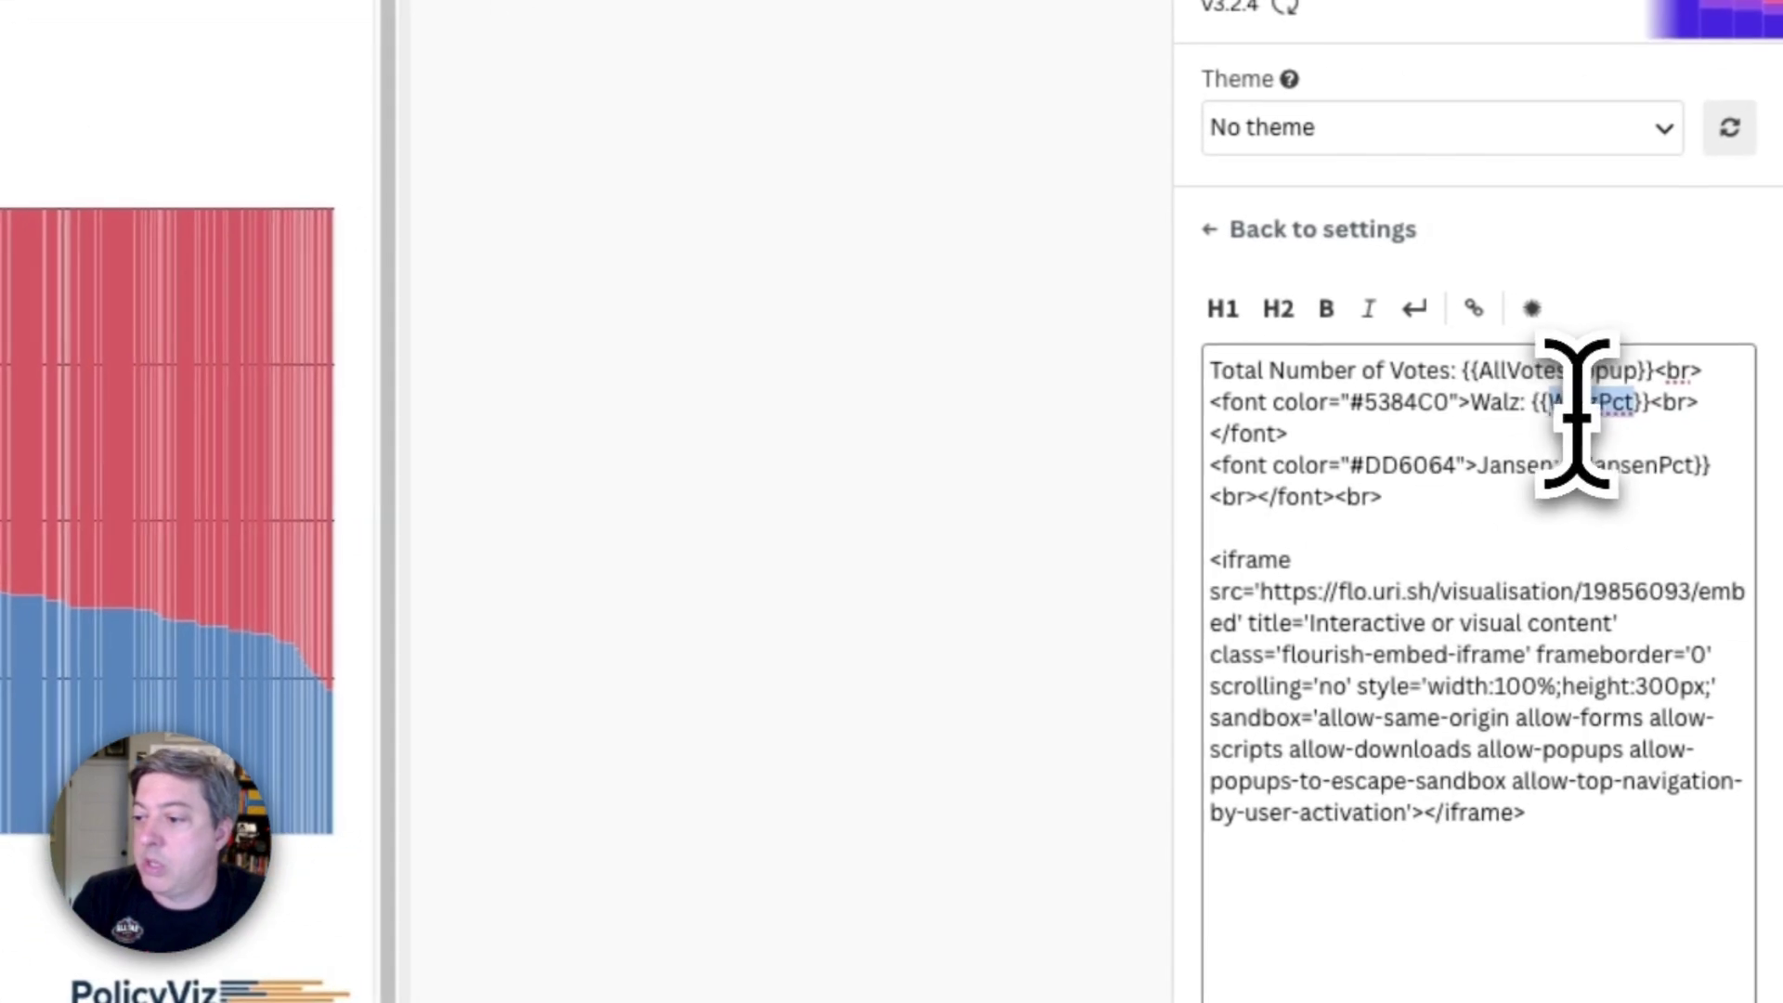
key("ctrl+v")
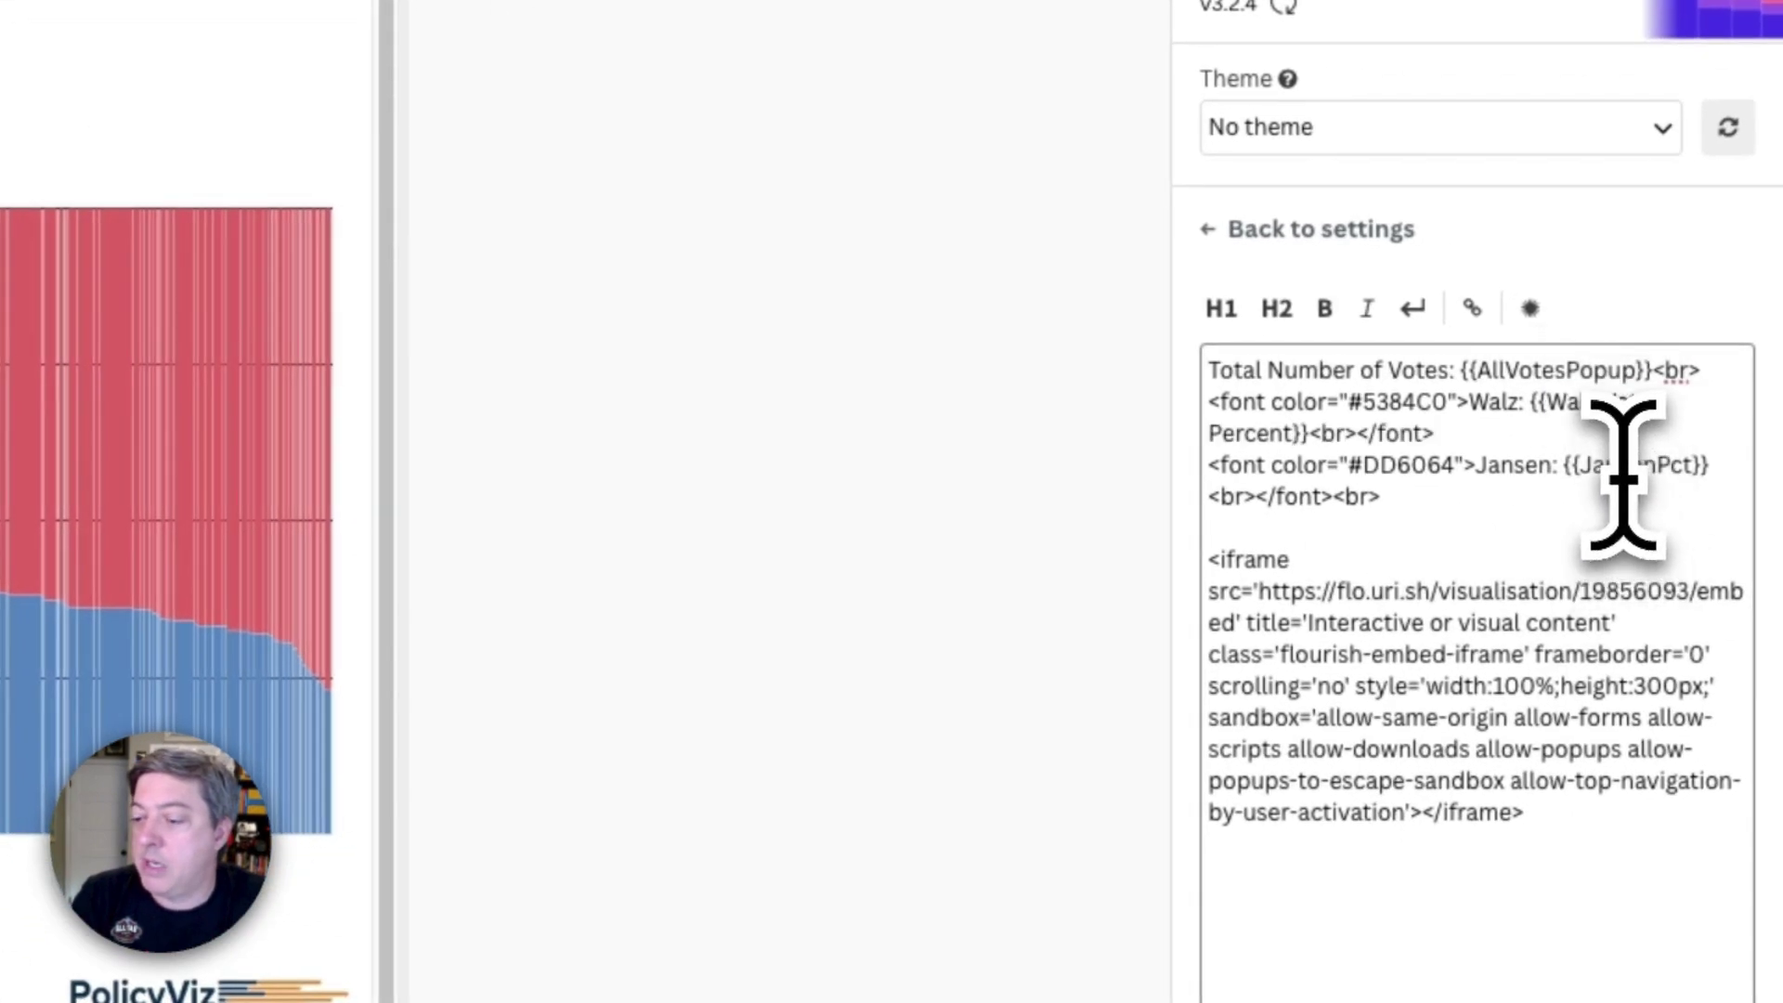
double_click(1611, 464)
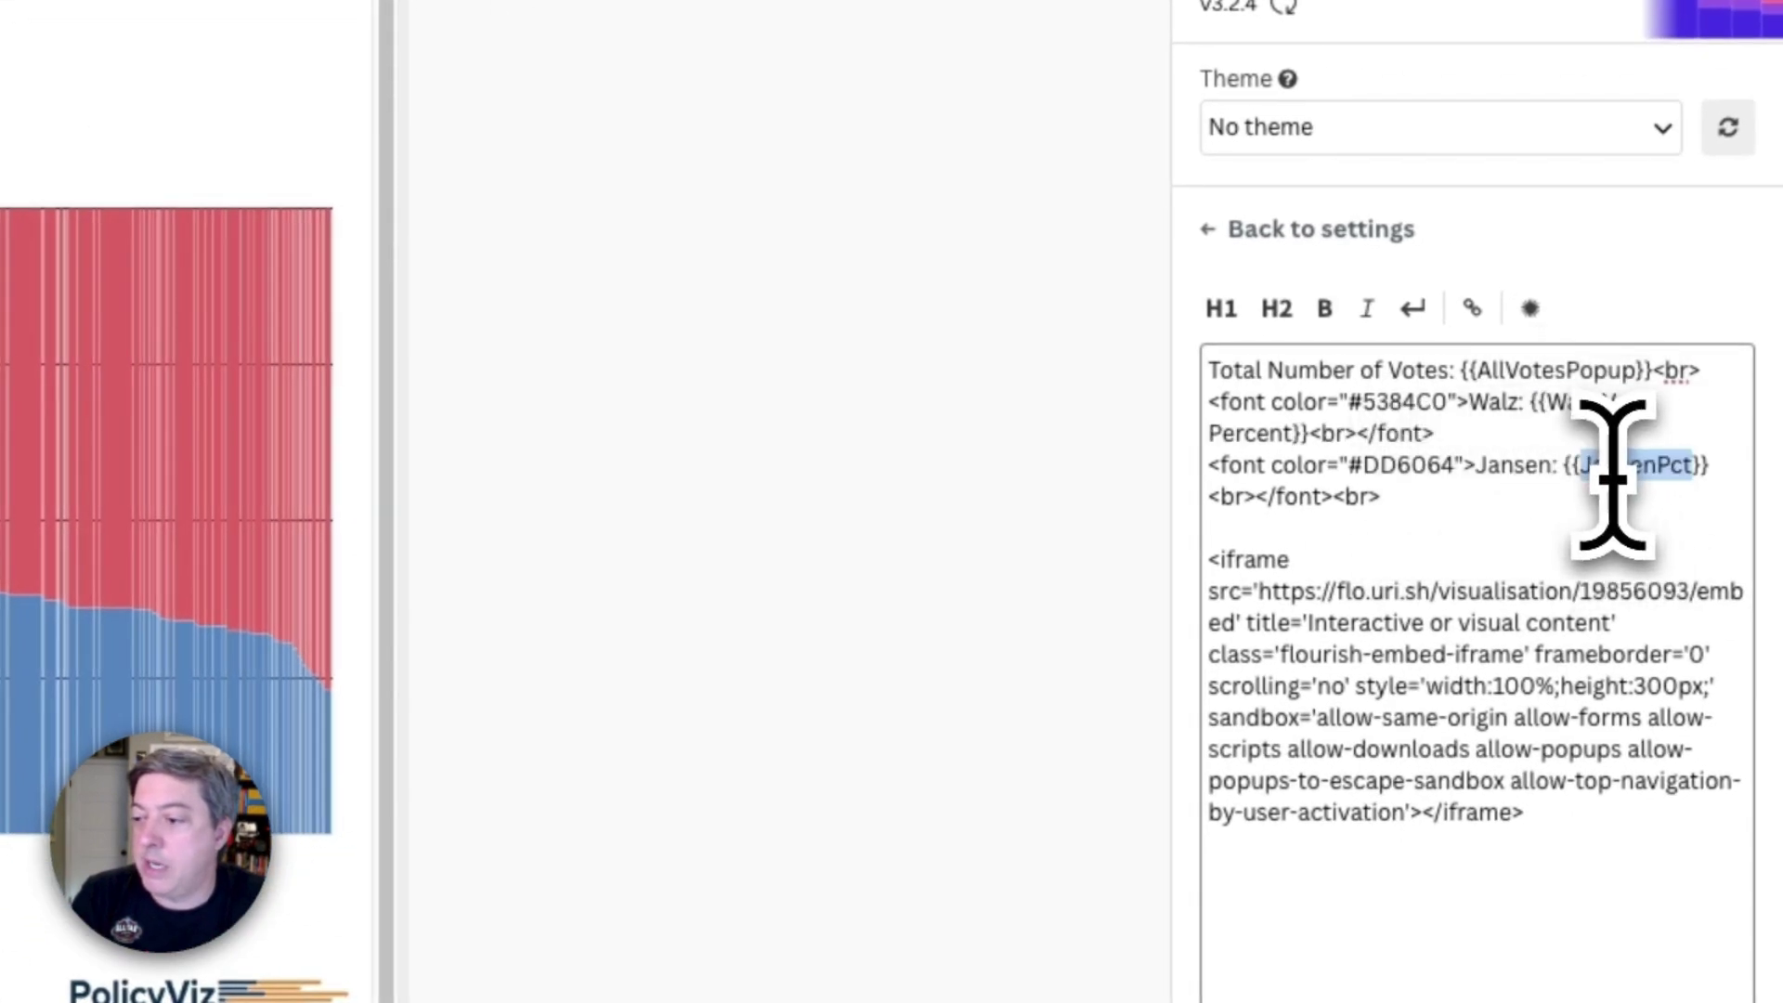
key("ctrl+v")
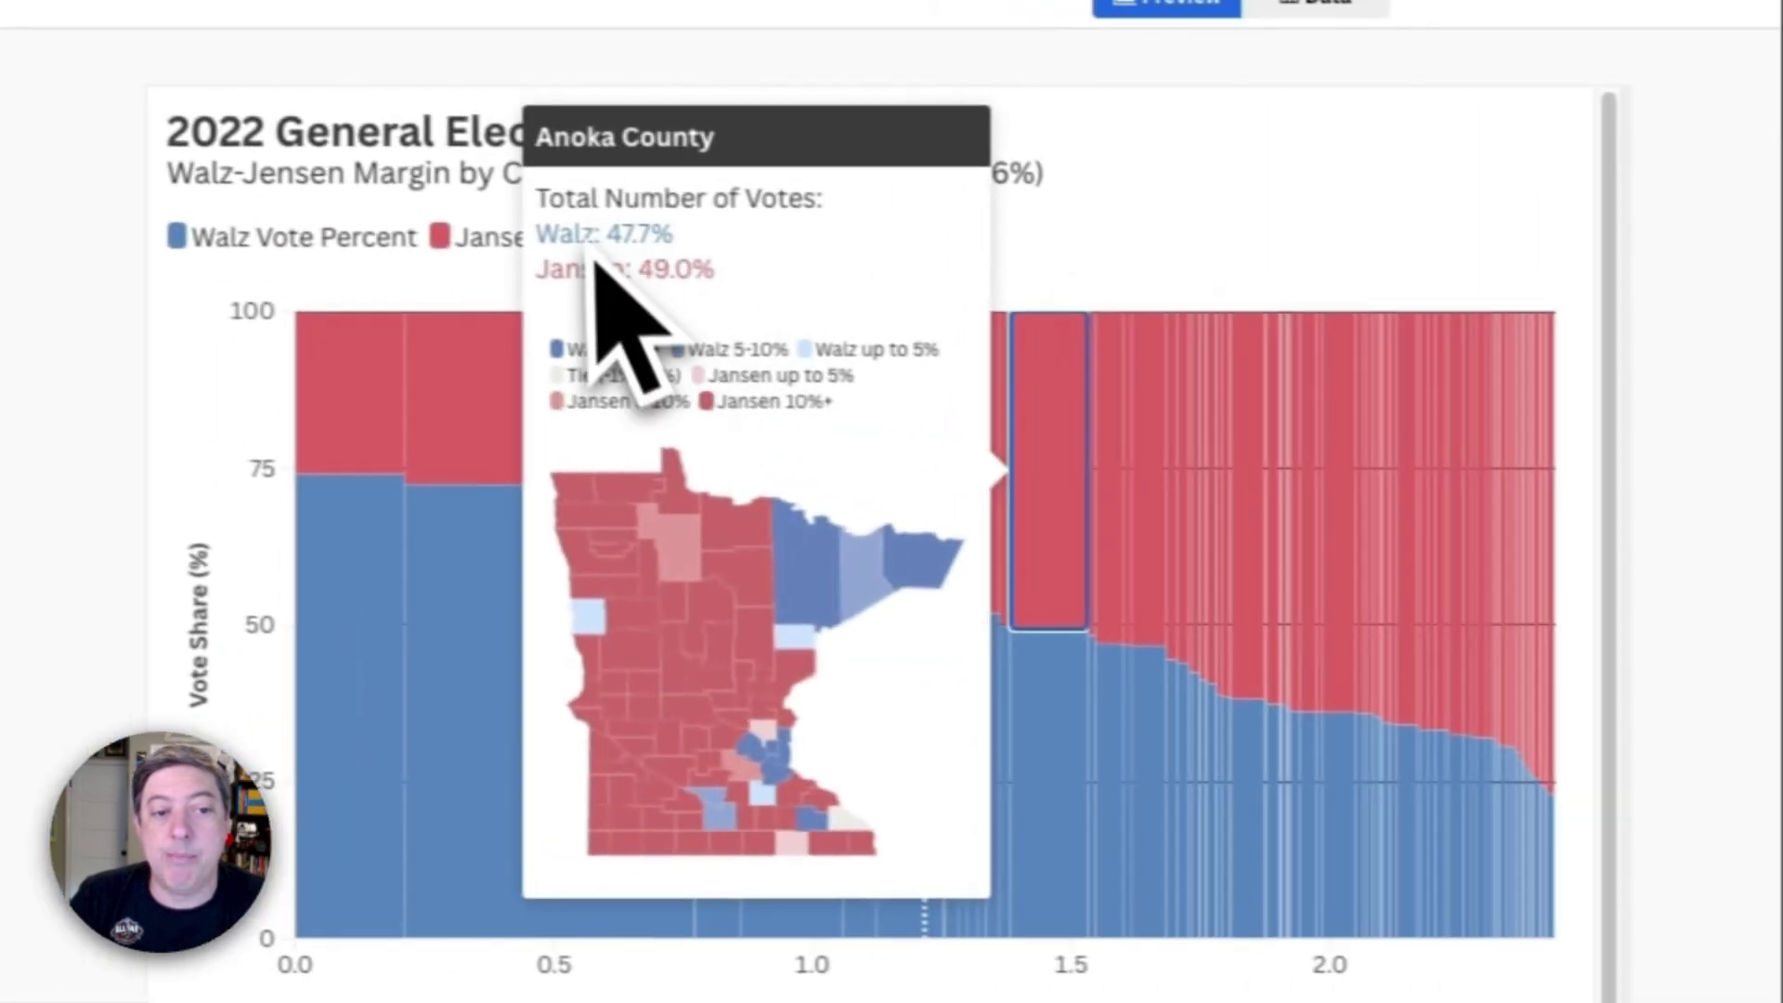
- With the popup lines restored to {{WalzPct}} and {{JansenPct}}, go back to the settings list
mouse_move(1186, 756)
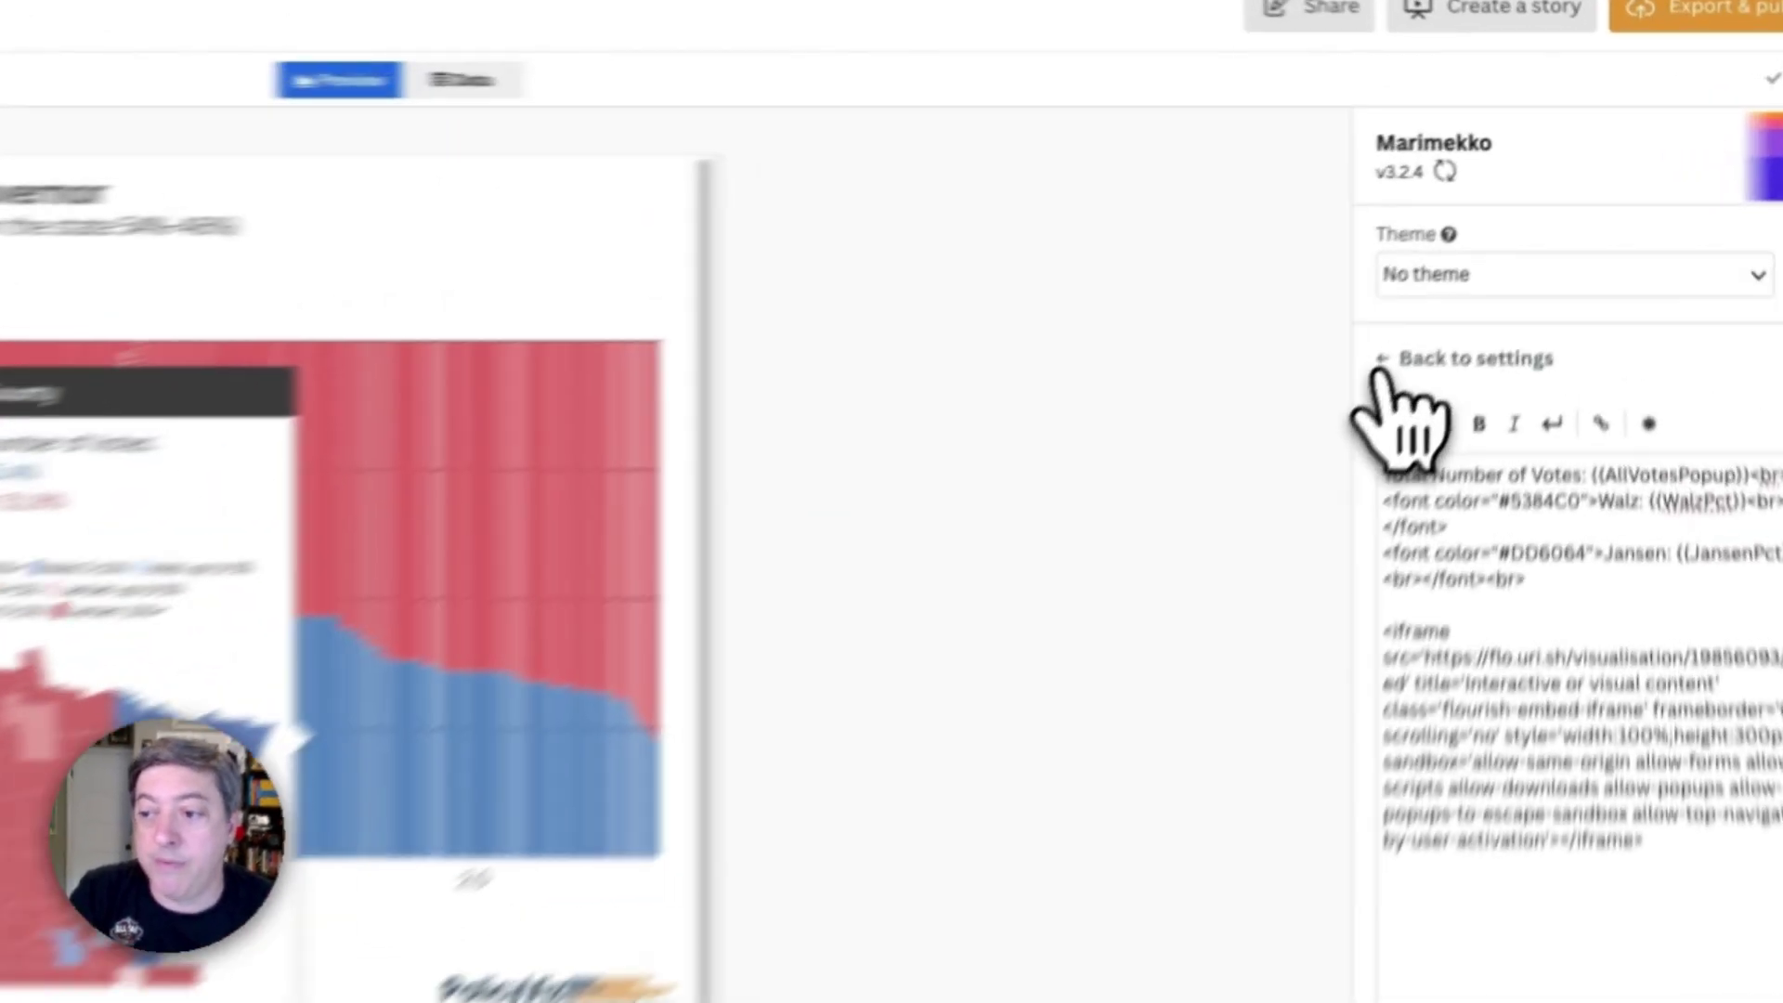
left_click(1499, 243)
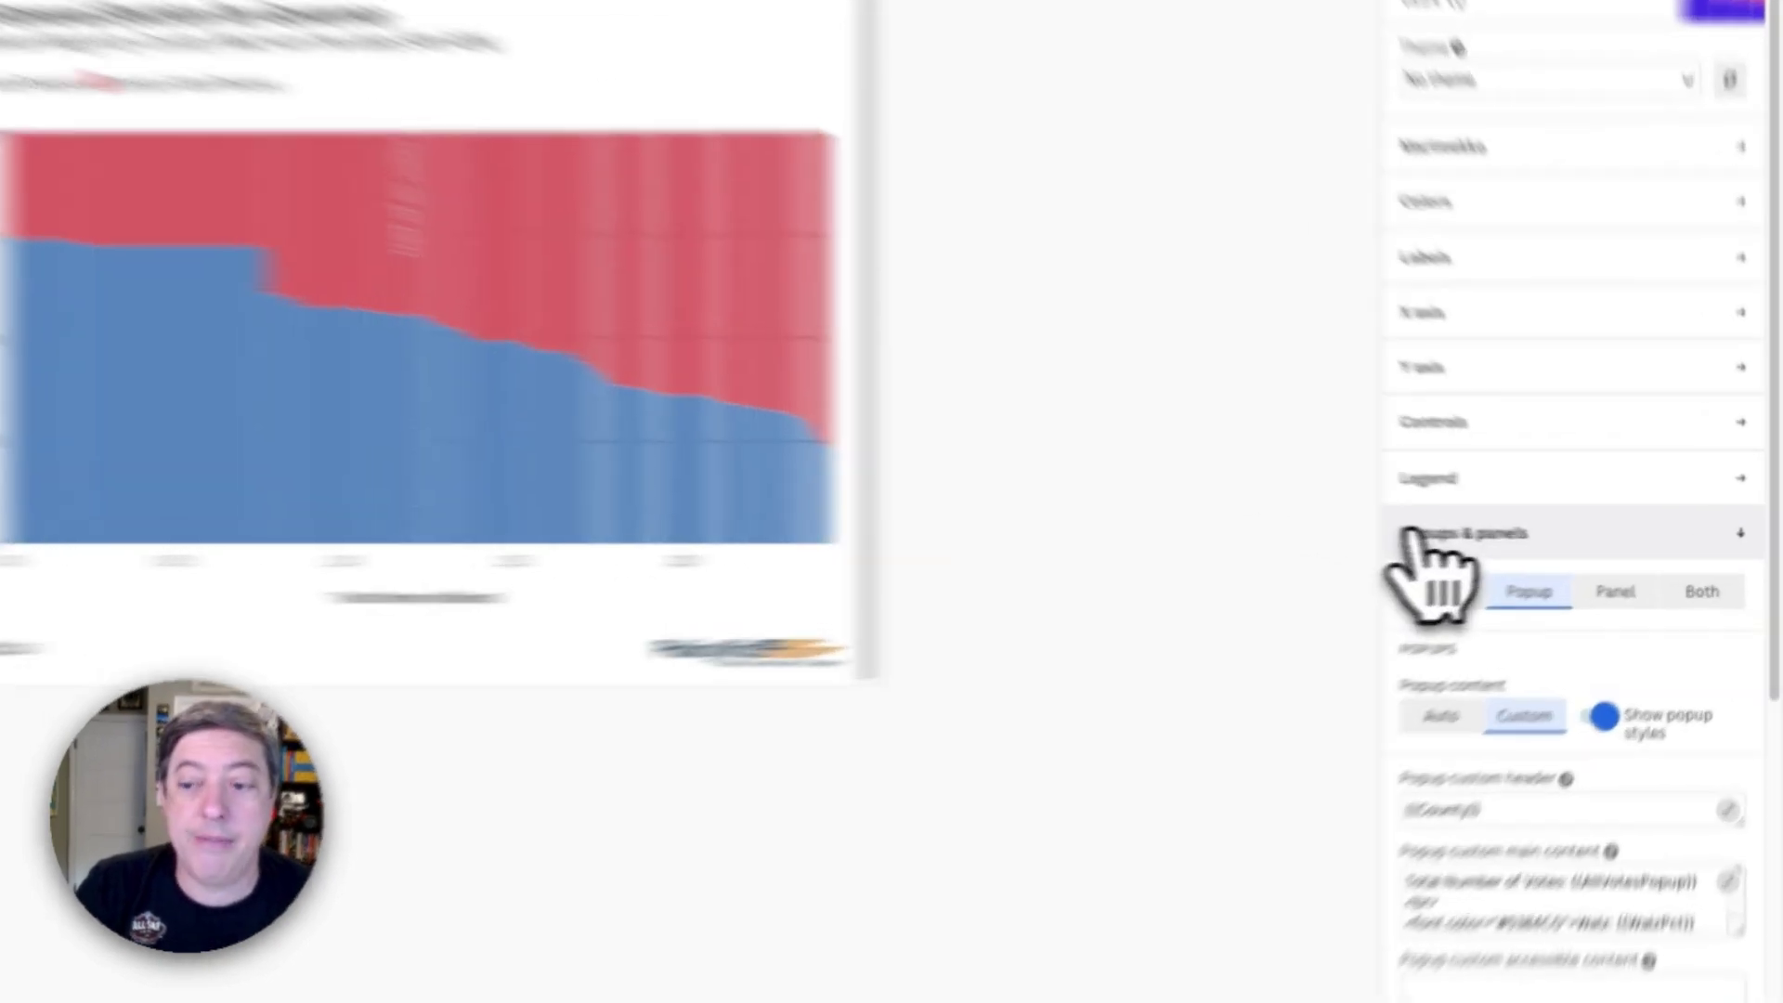
- Switch from Popups & panels to Annotations and inspect the 'Half of all votes :: 1216145' line highlight
left_click(1499, 535)
left_click(1328, 608)
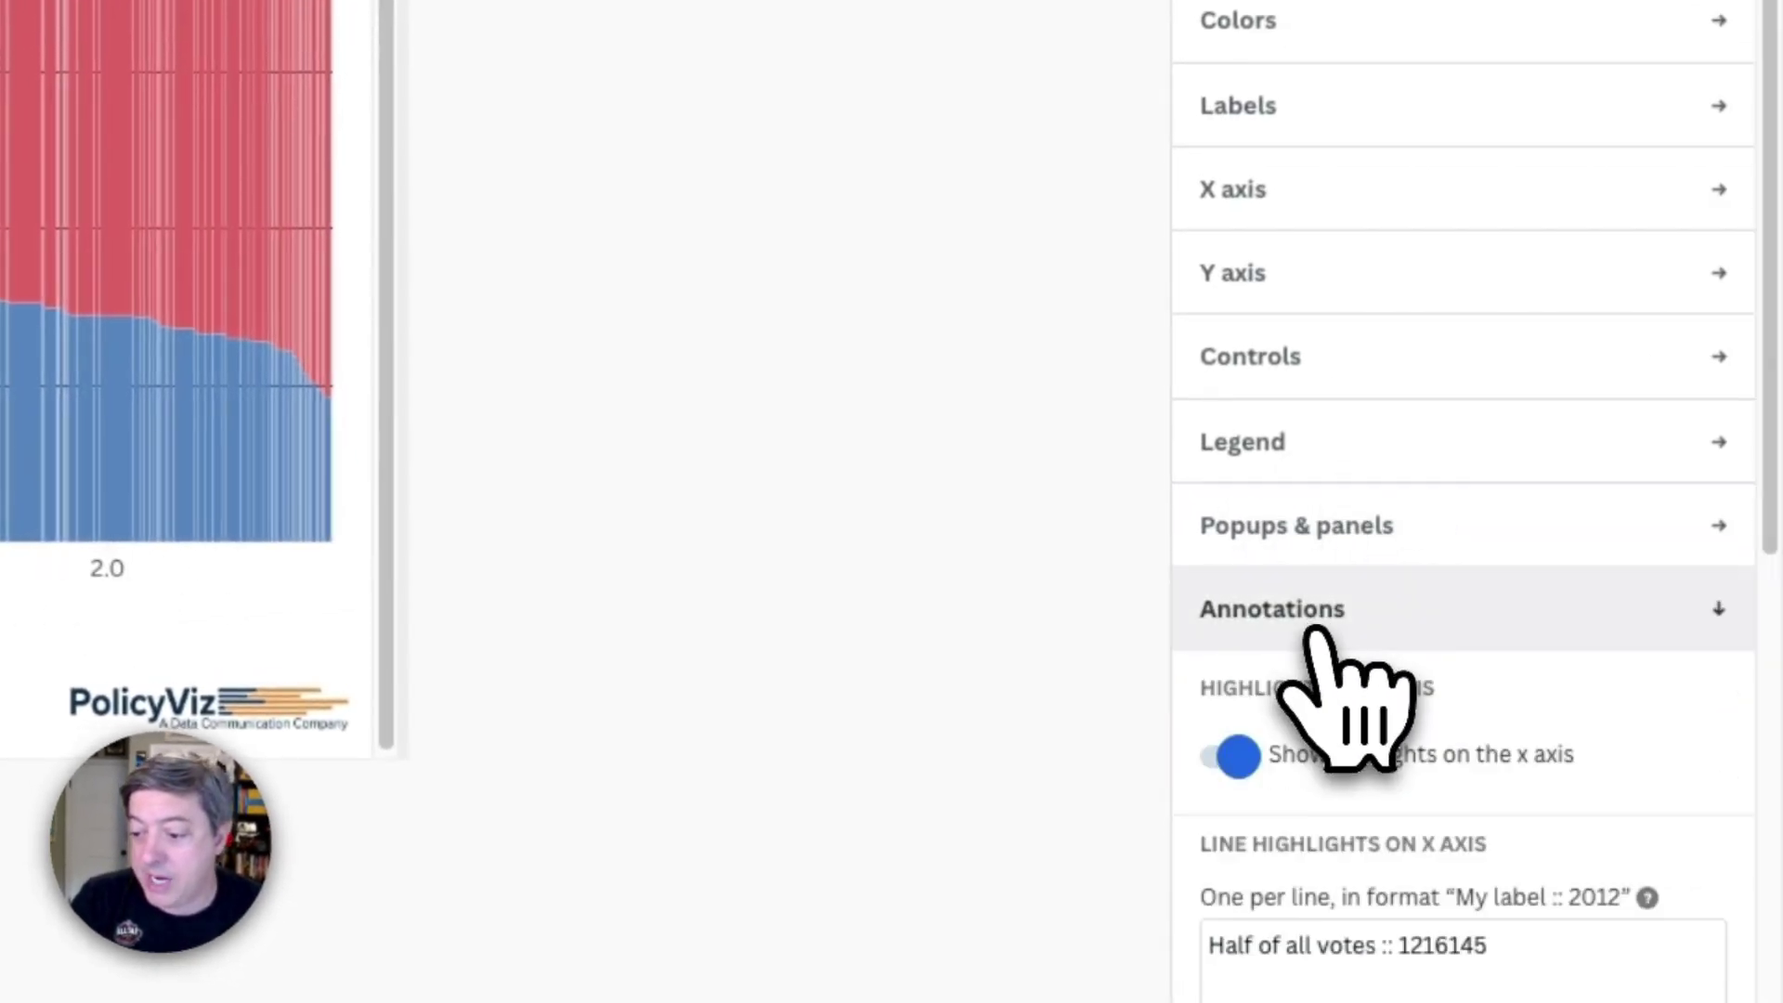
scroll(1446, 637, "down", 5)
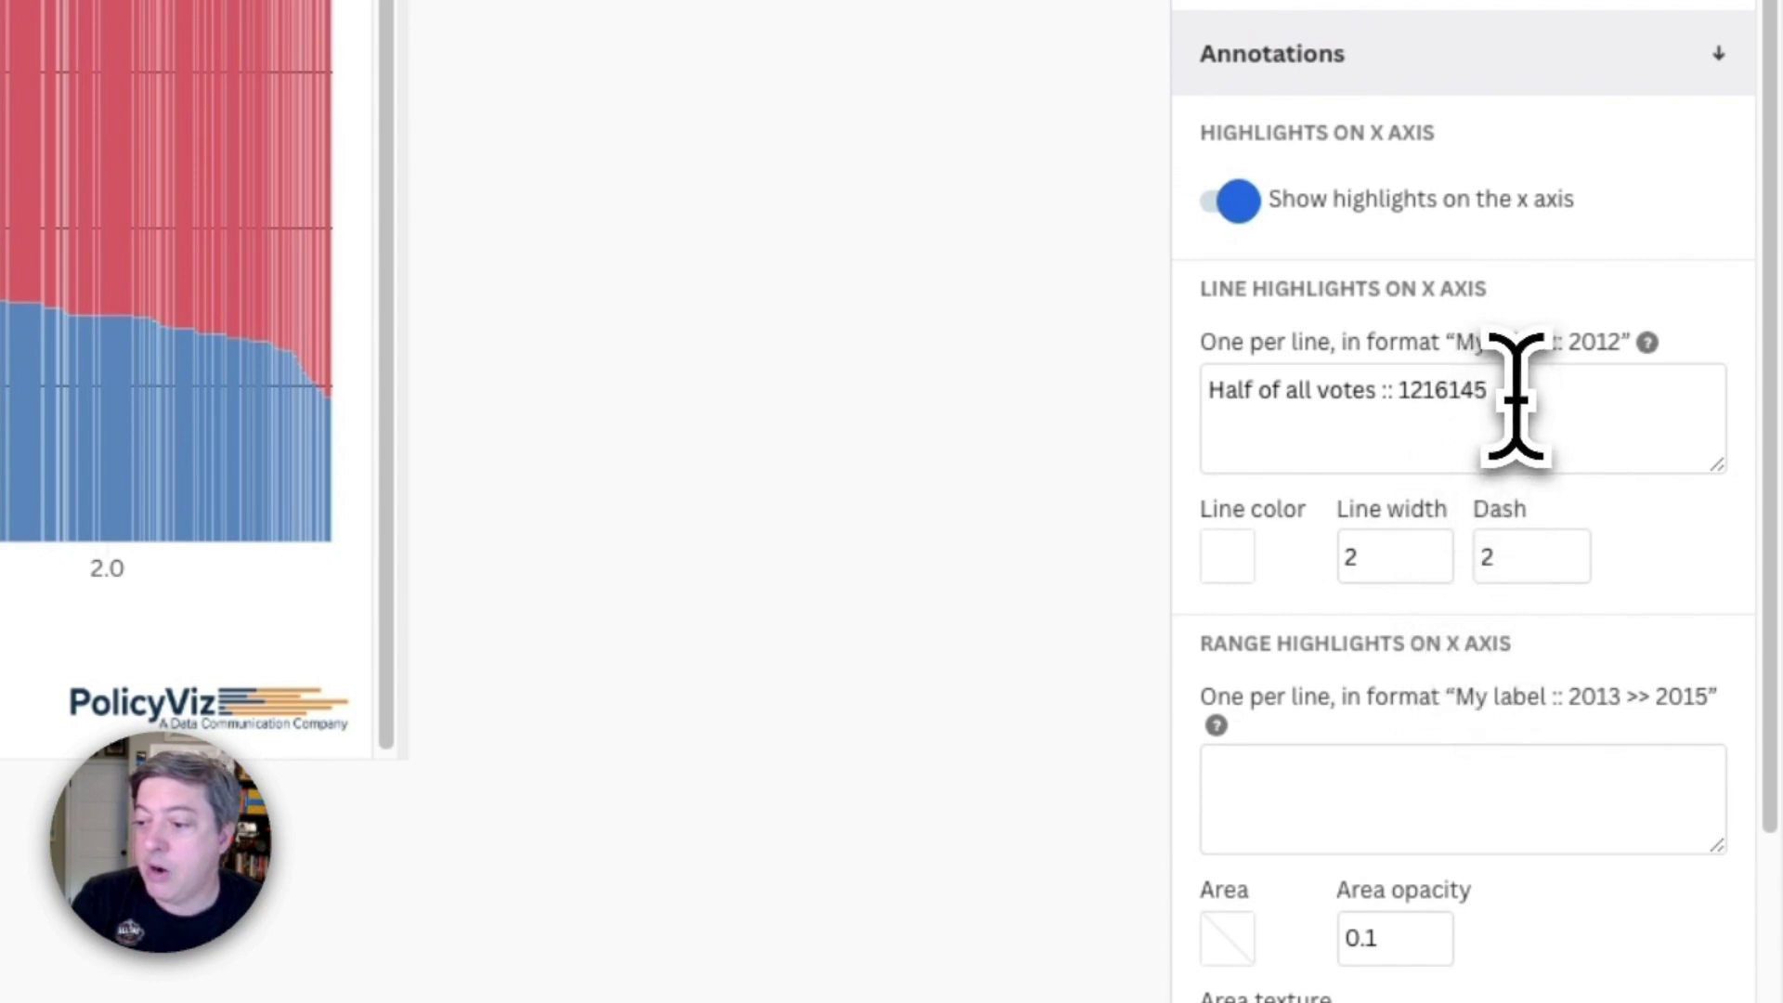
left_click_drag(1513, 398, 1242, 422)
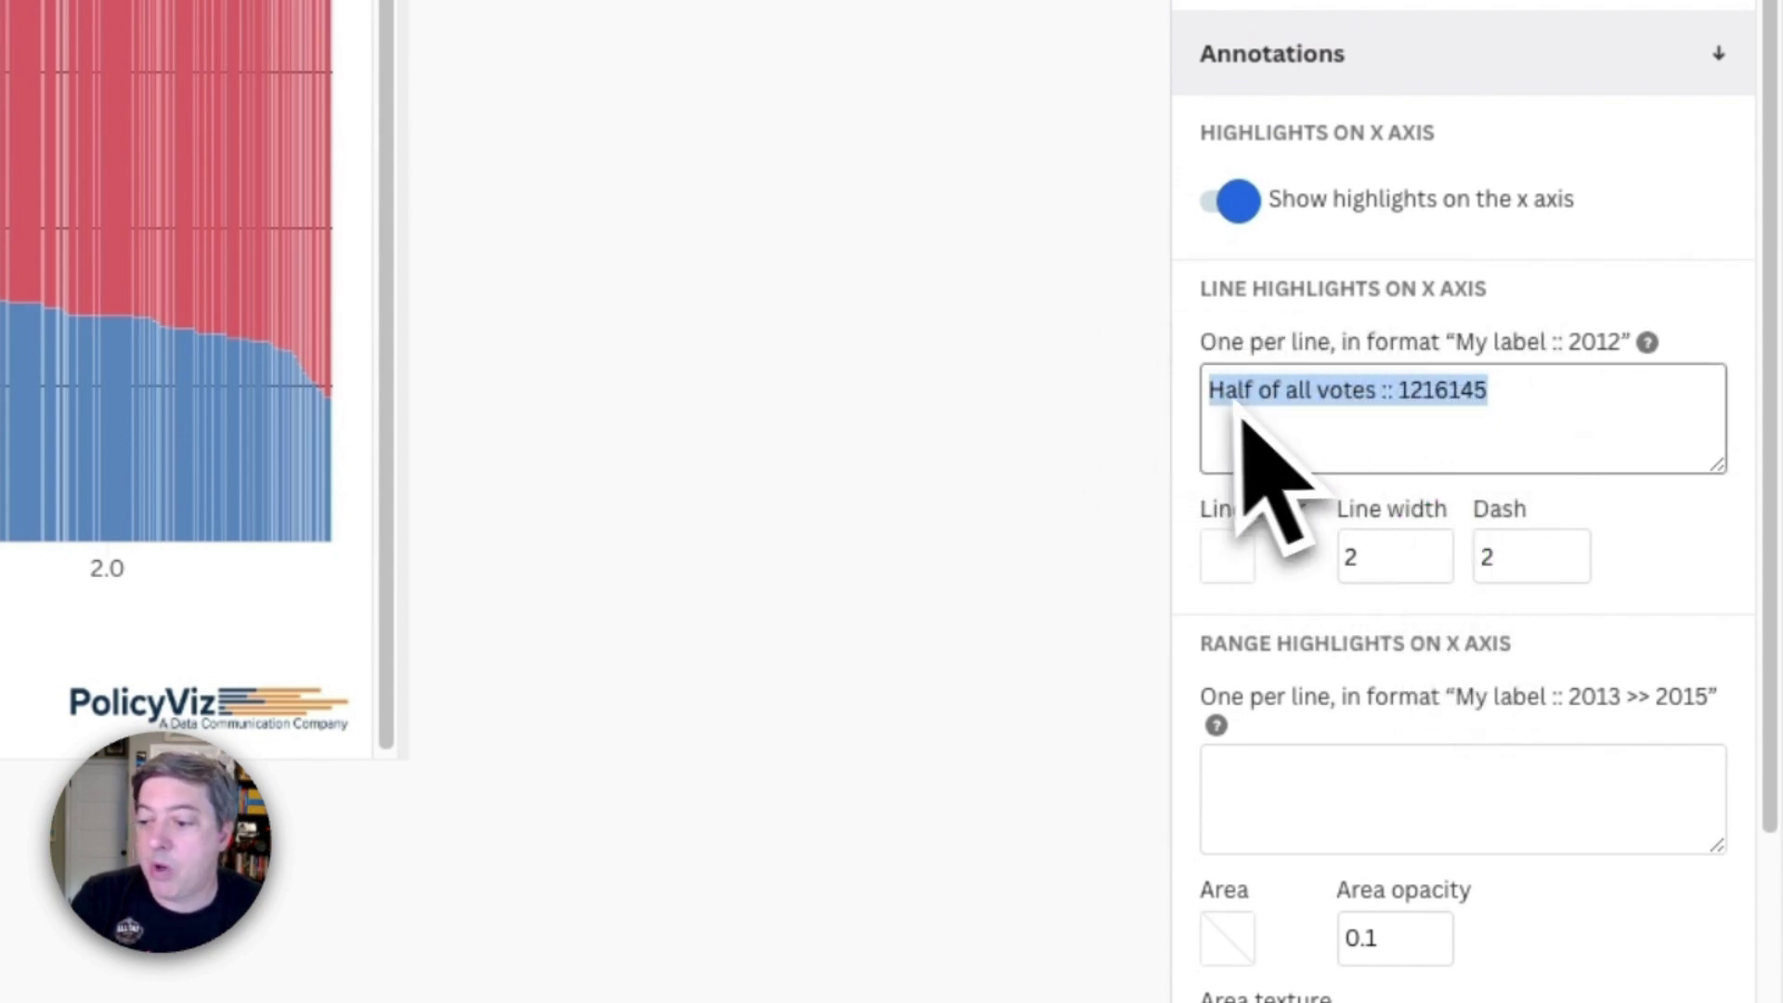
left_click(1380, 410)
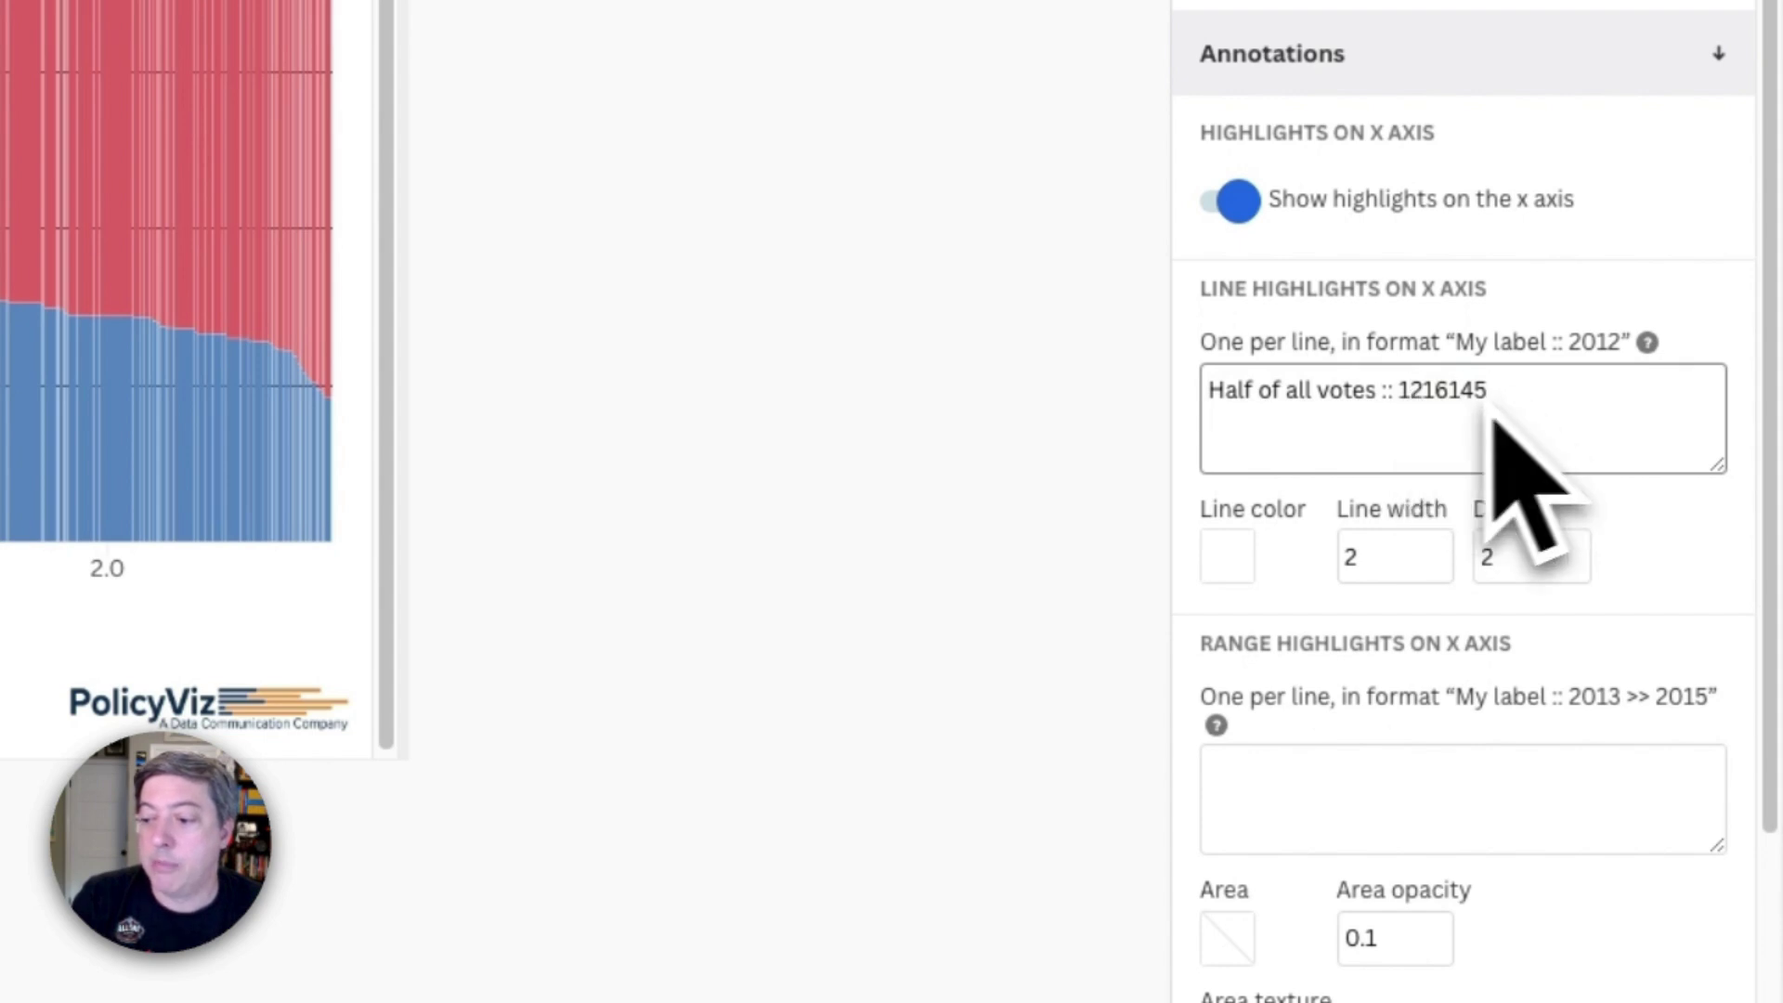